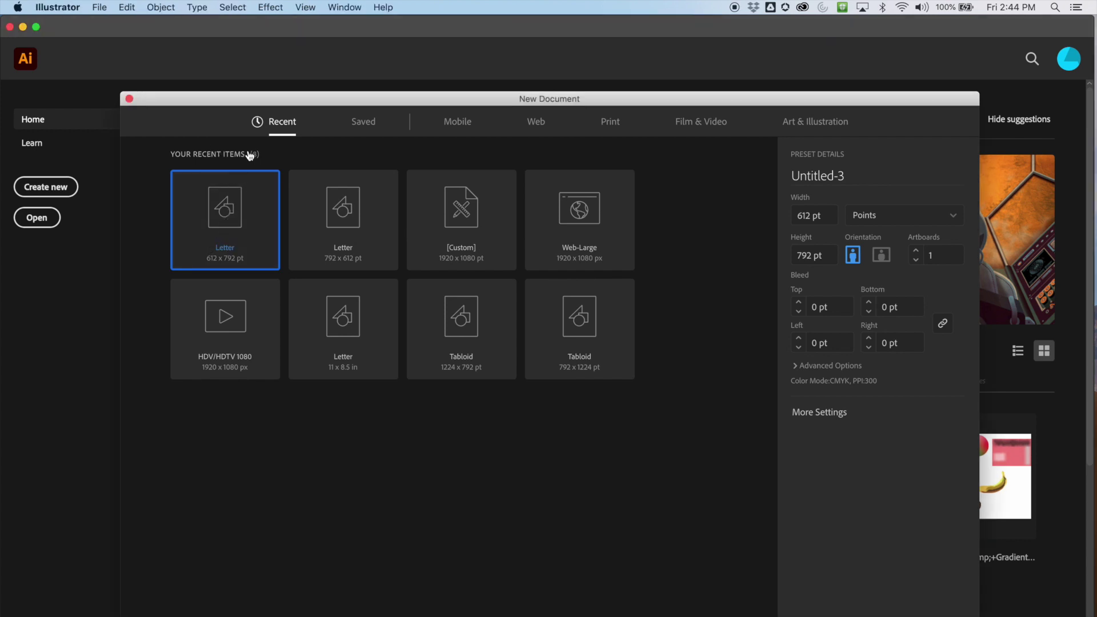
Step: Create a new landscape Letter document measuring 792 x 612 pt
click(884, 258)
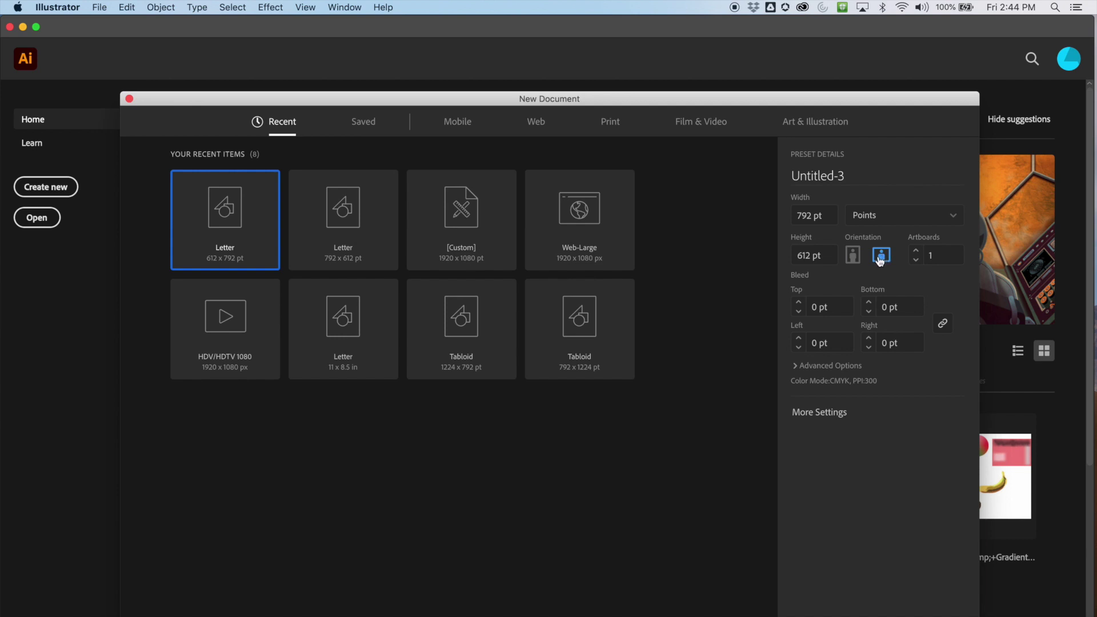
key(Return)
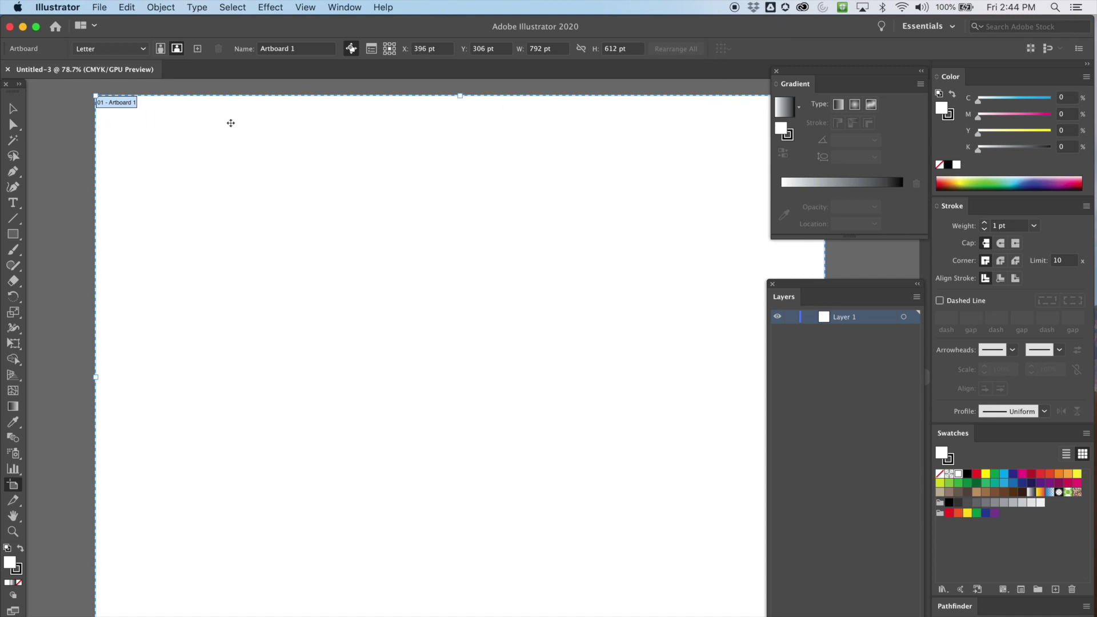
key(v)
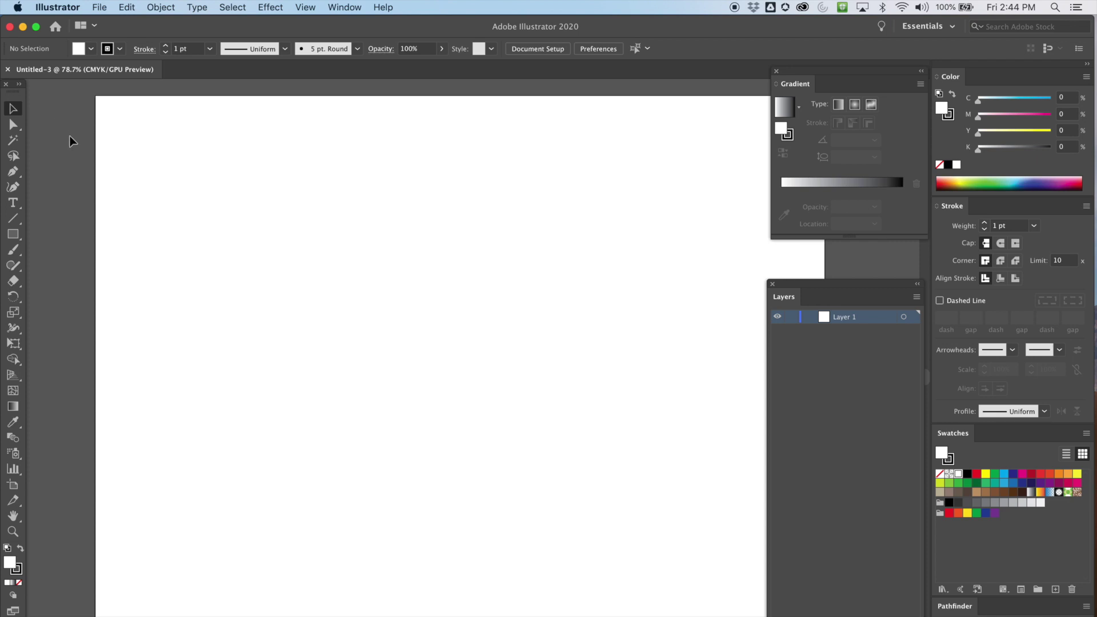
drag(340, 187, 294, 196)
key(super+1)
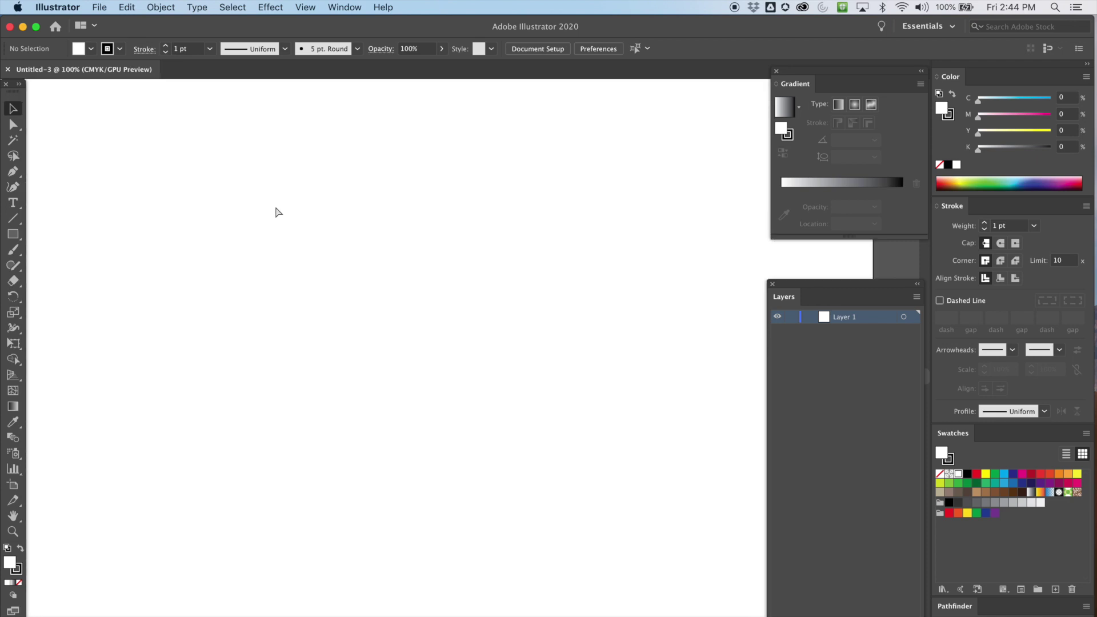
drag(233, 219, 306, 233)
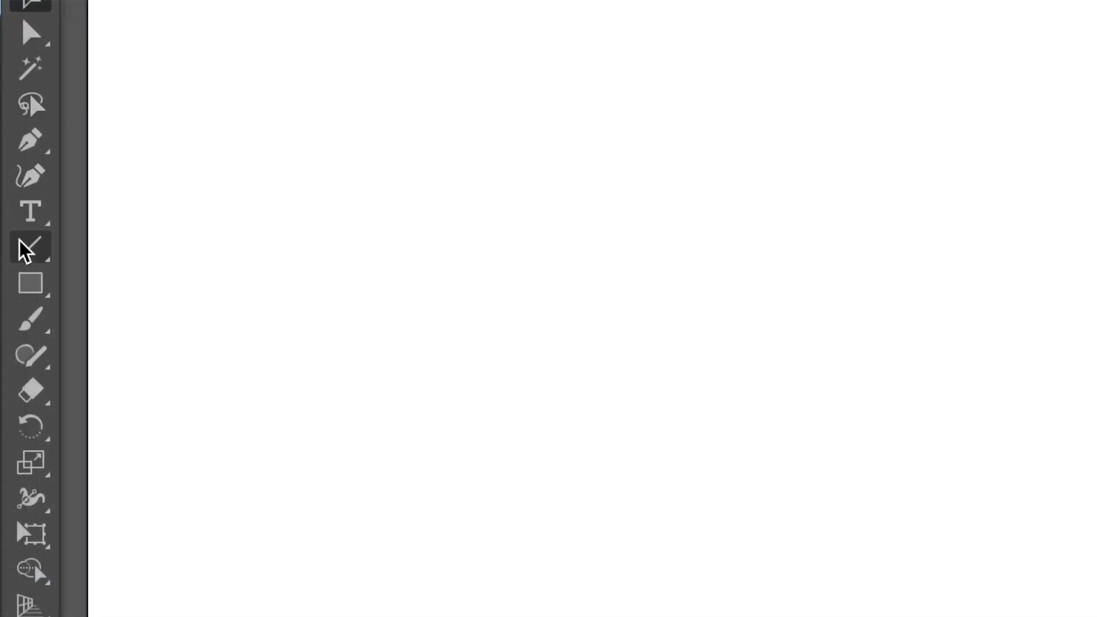
Step: Add the letter "A" as point type in the upper-left area of the artboard and select it as an object
click(16, 205)
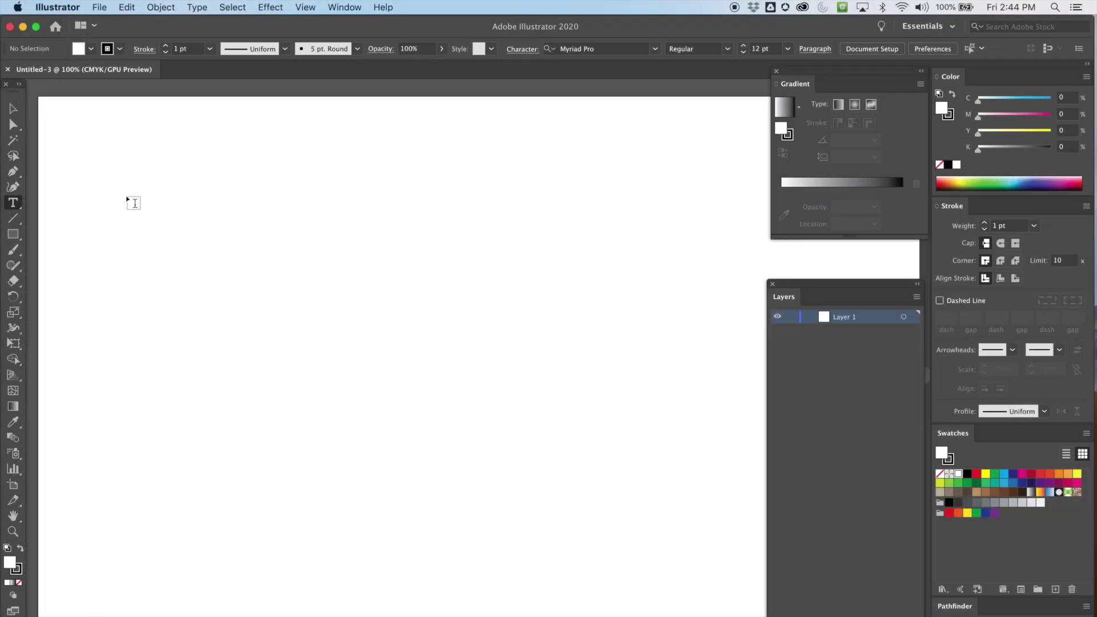
click(134, 185)
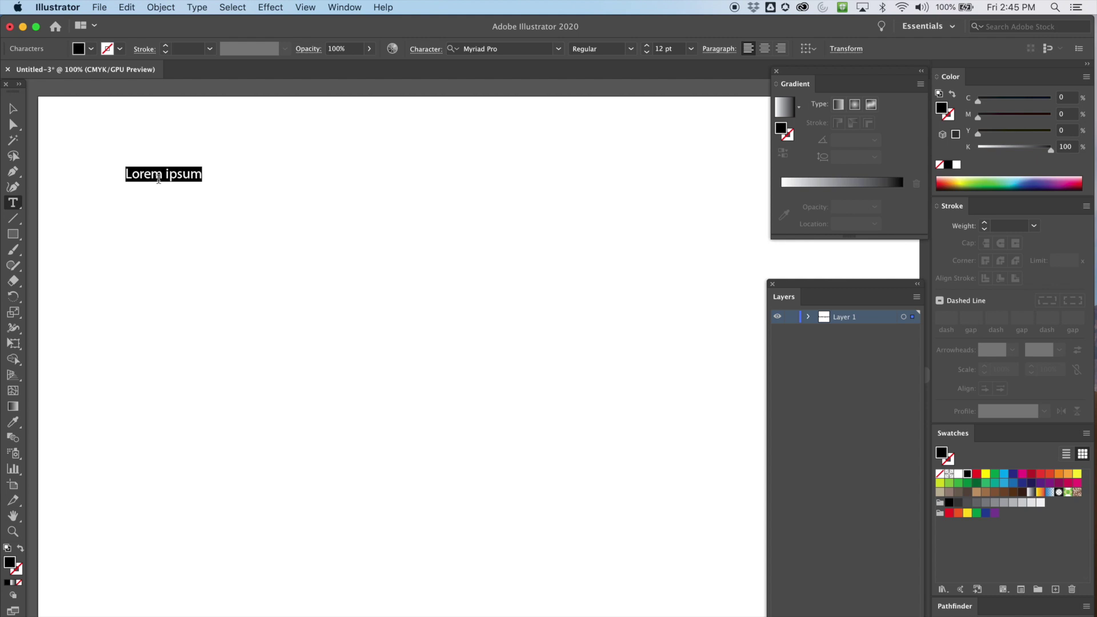
text(A)
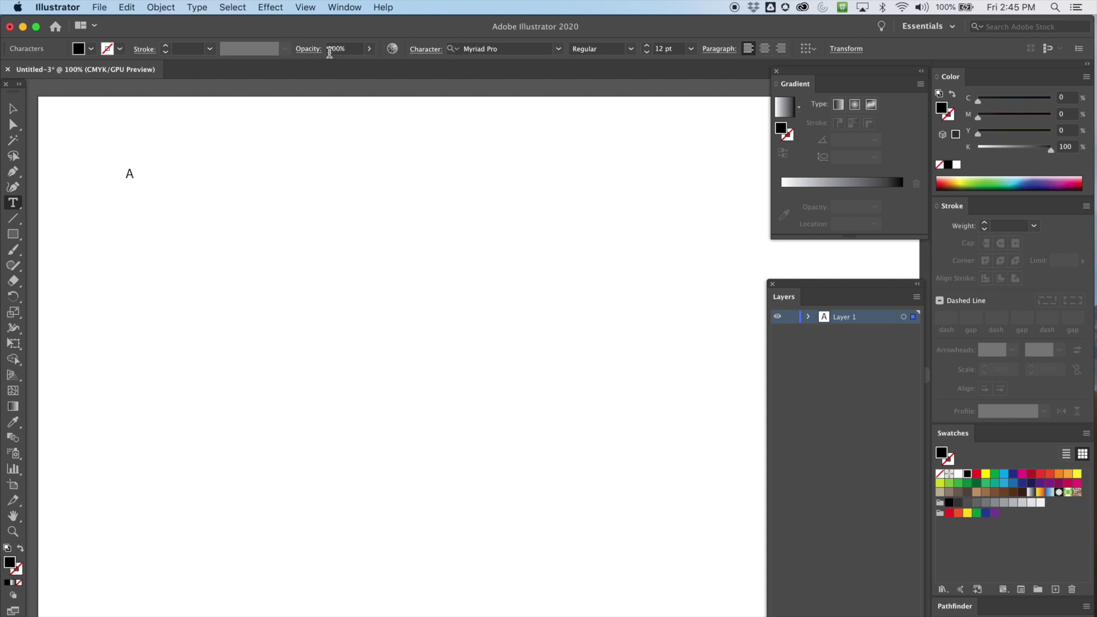
click(13, 108)
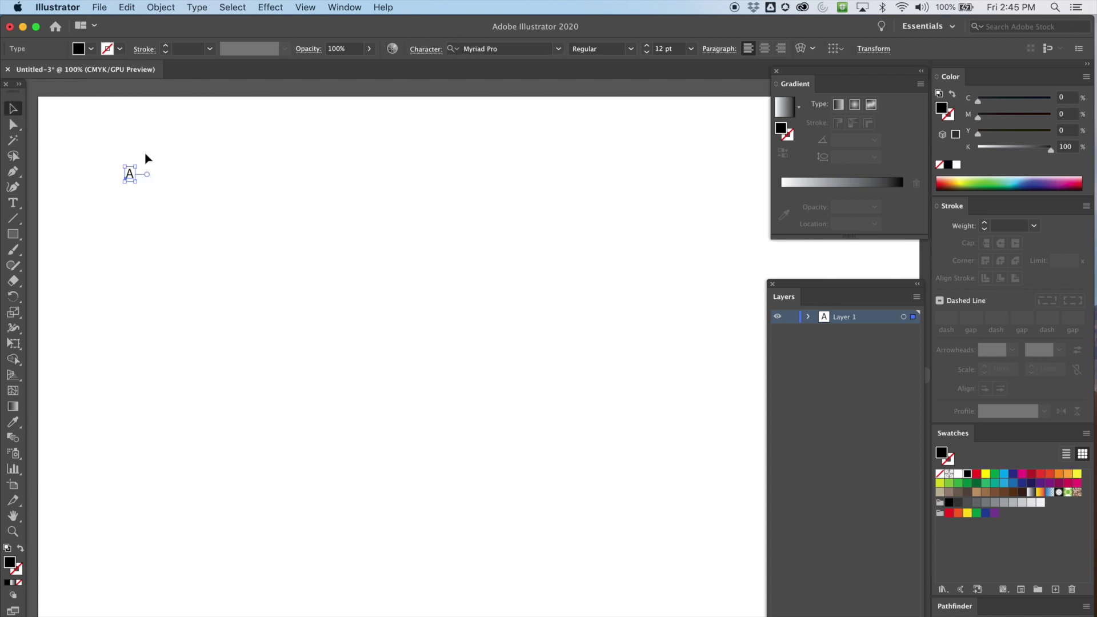
click(117, 152)
drag(112, 155, 156, 200)
Step: Try enlarging the letter A proportionally and stretching it out of proportion, undoing each resize
drag(136, 185, 306, 449)
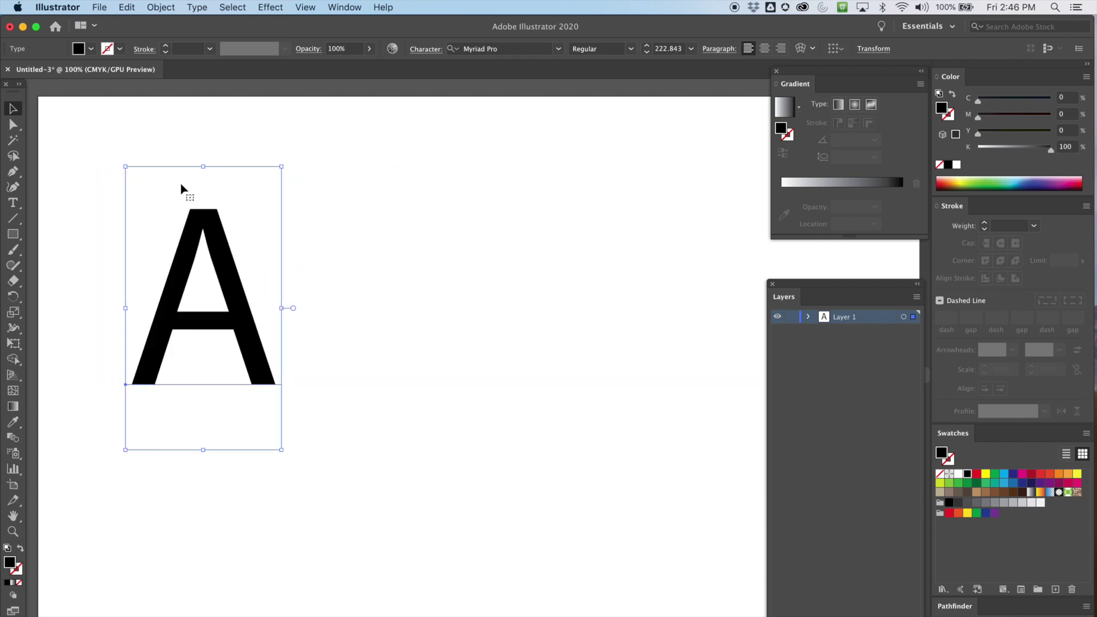
key(super+z)
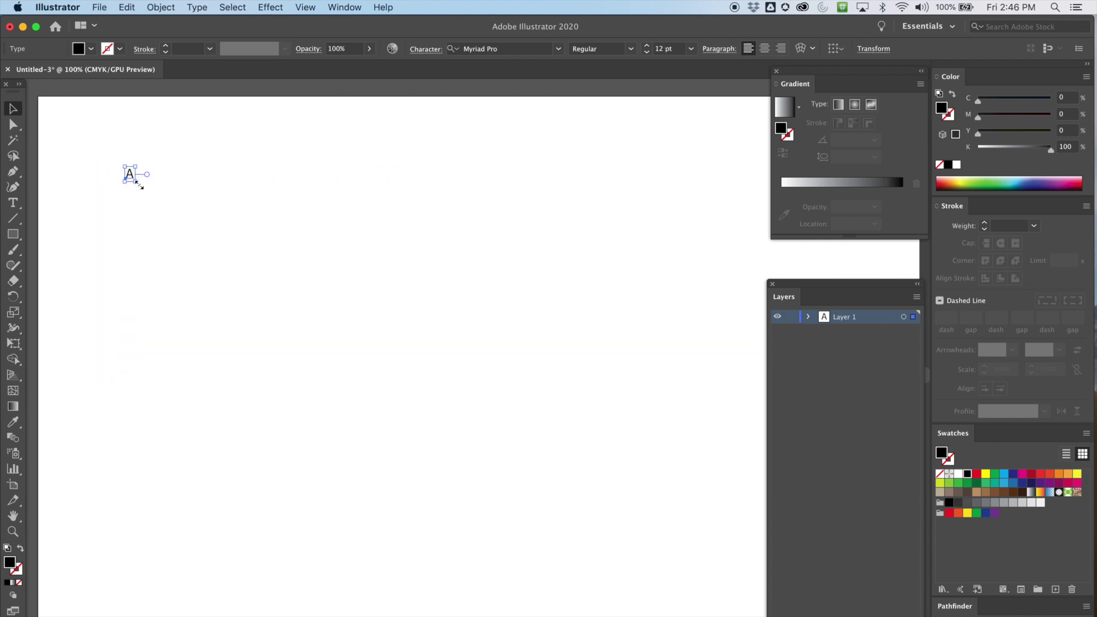
drag(135, 184, 377, 222)
drag(136, 224, 468, 254)
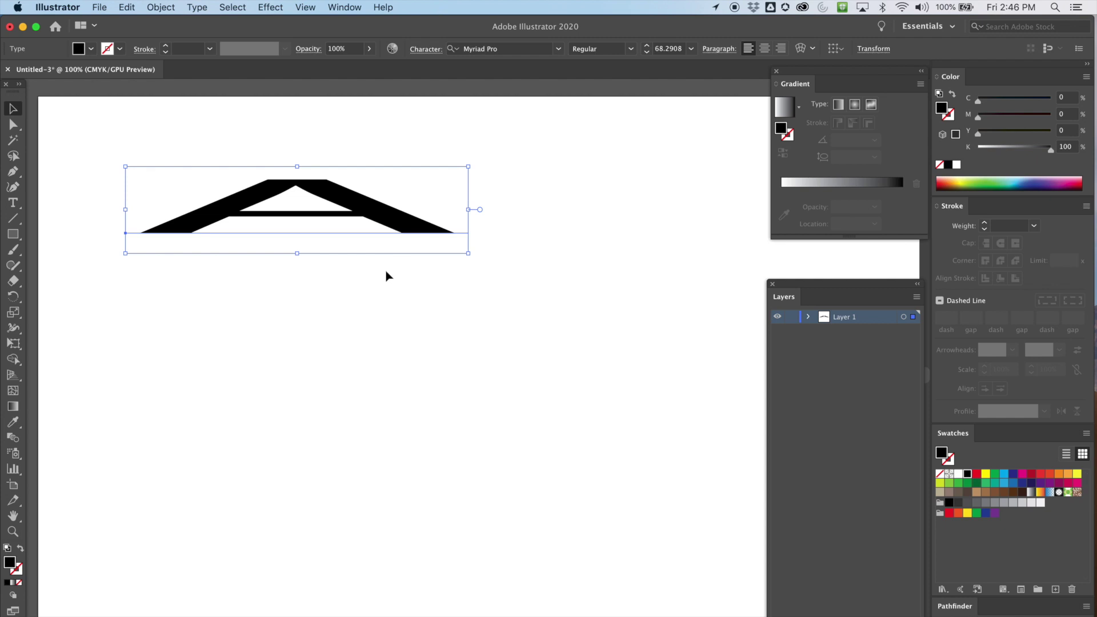
key(super+z)
key(super+z)
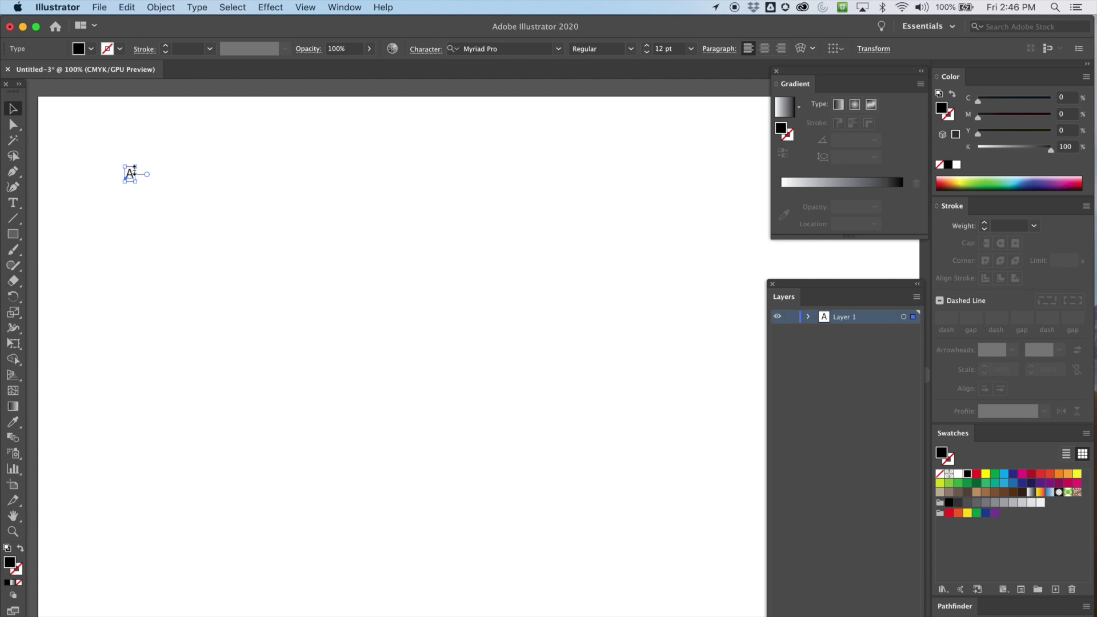
Step: Enlarge the letter A proportionally to a font size of about 175 pt
drag(136, 182, 418, 397)
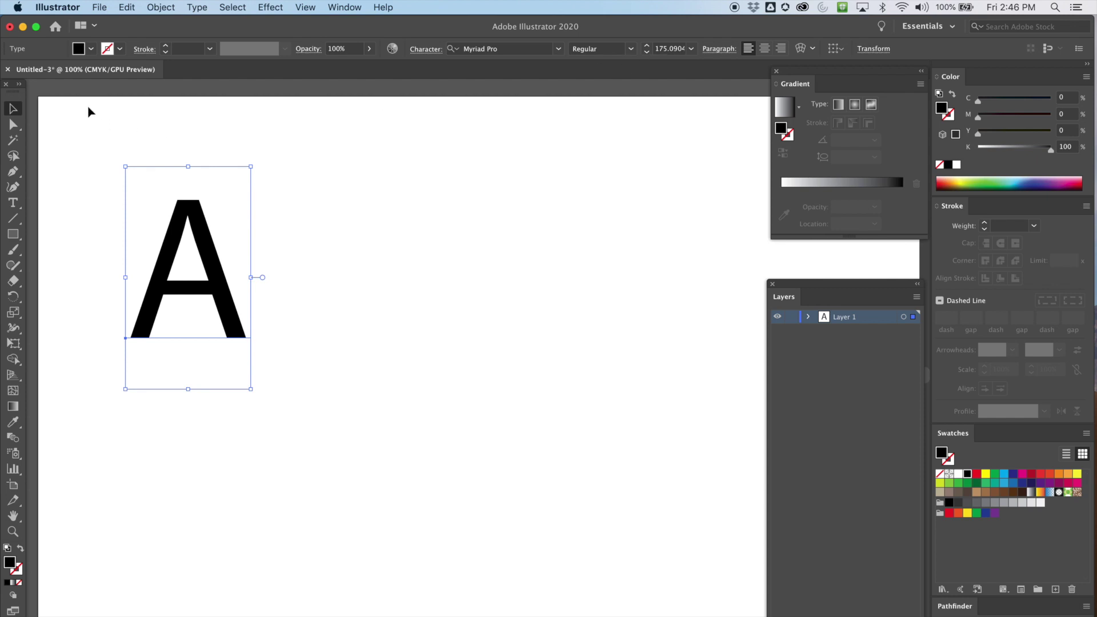
Step: Add a separate letter "B" as 12 pt point type above and to the right of the large A
click(12, 203)
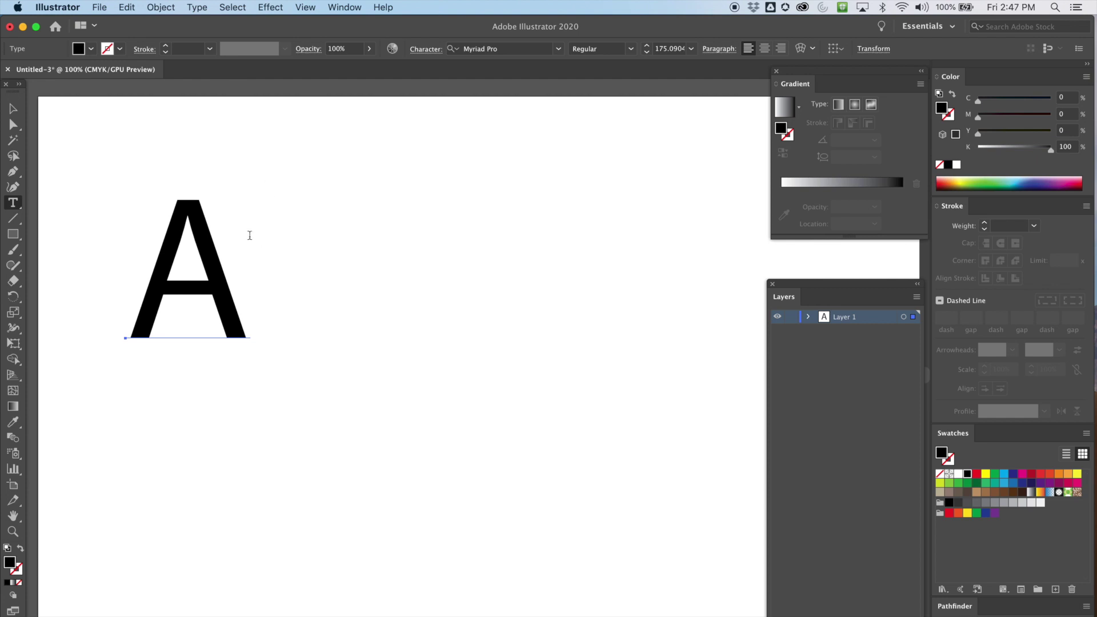
click(360, 139)
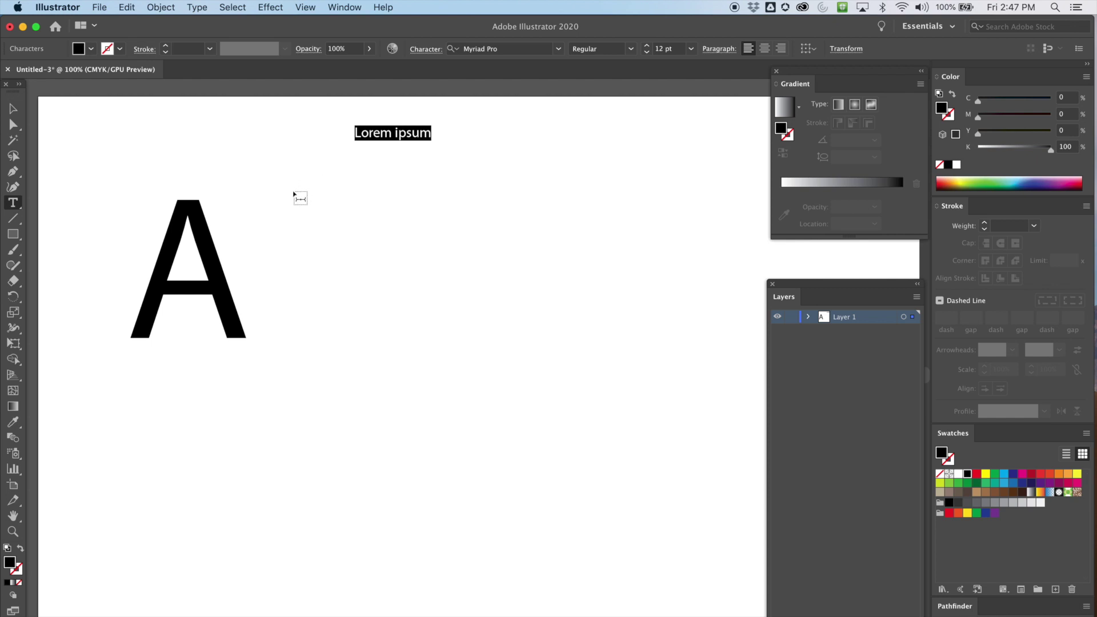
text(B)
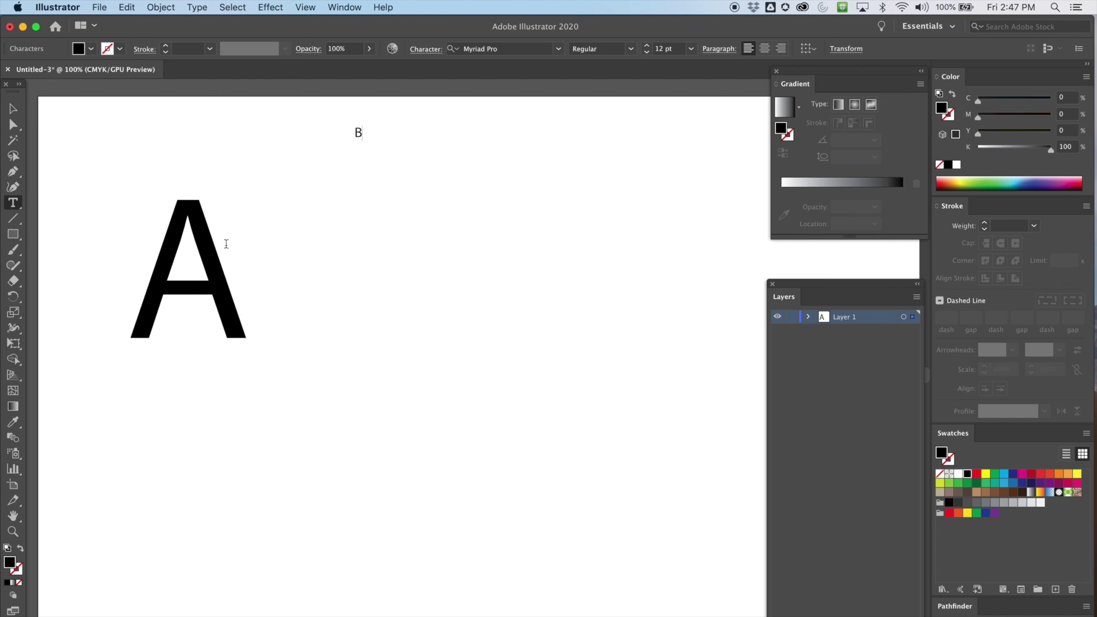
Step: Try inserting the characters "fdbv" after the large A and delete them again
click(229, 274)
text(fdbv)
key(BackSpace)
key(BackSpace)
key(BackSpace)
key(BackSpace)
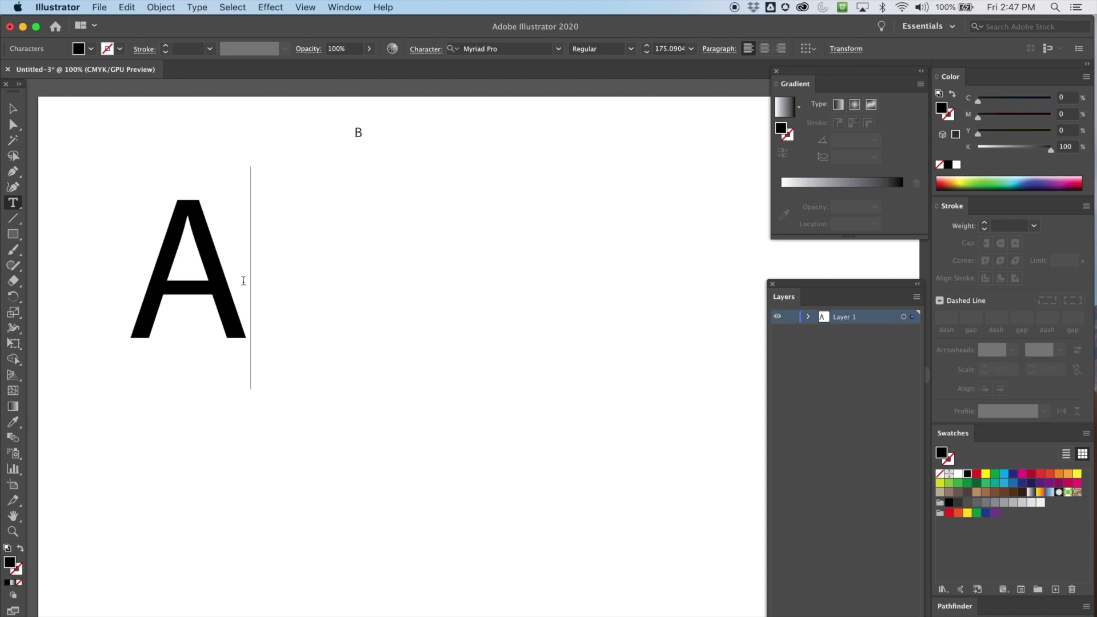
Step: Move the large A slightly right and down, and fill it with the dark red swatch C=15 M=100 Y=90 K=10
click(13, 109)
drag(200, 250, 239, 265)
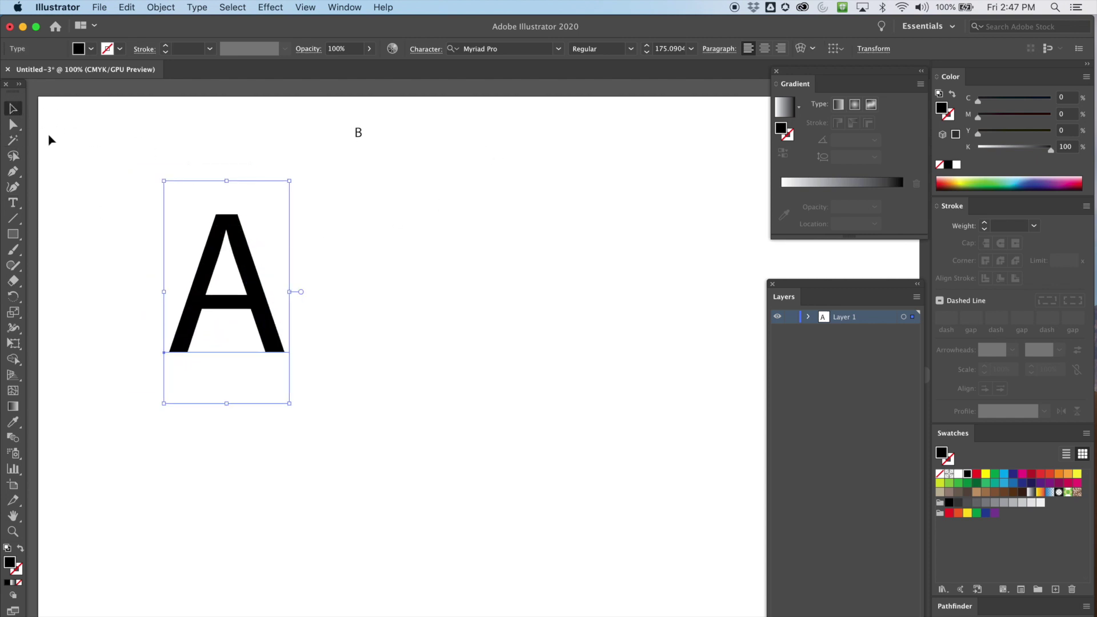
click(20, 206)
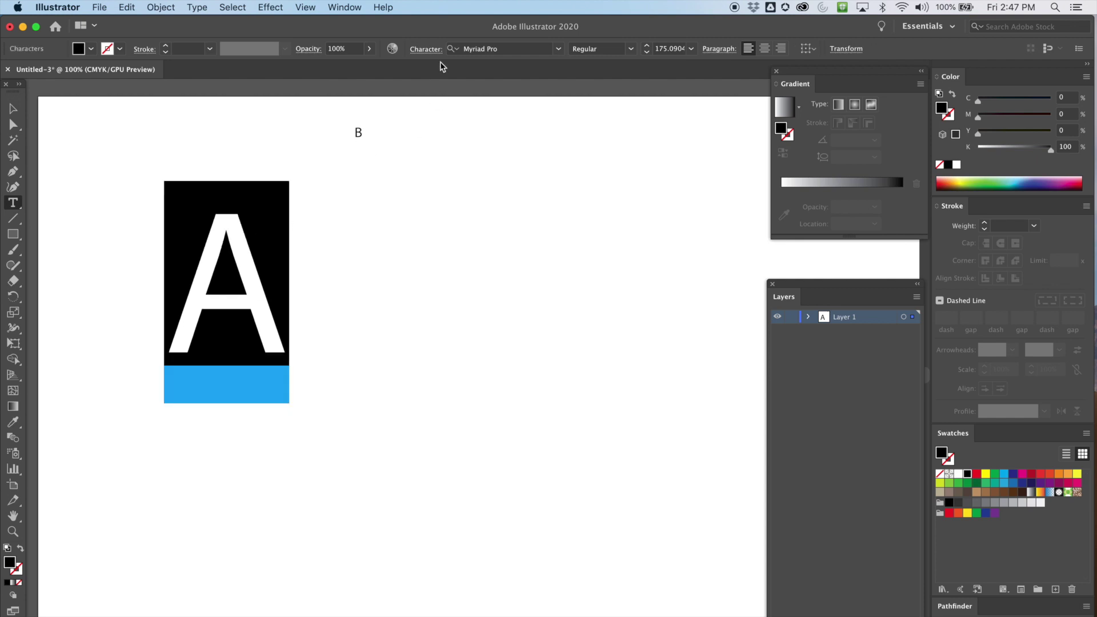
click(107, 48)
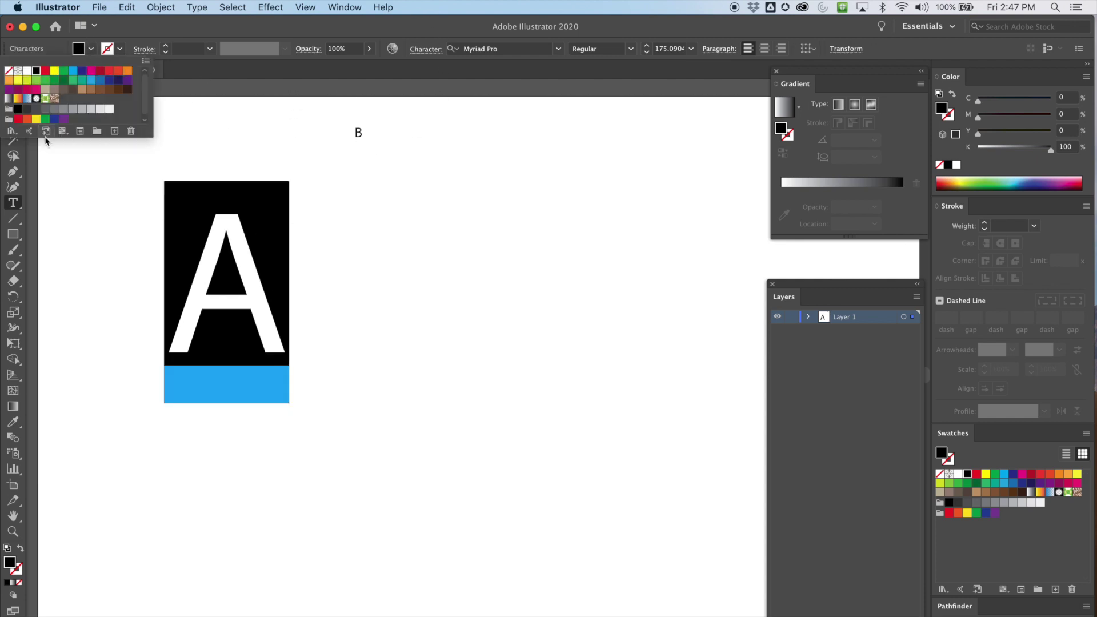
click(100, 71)
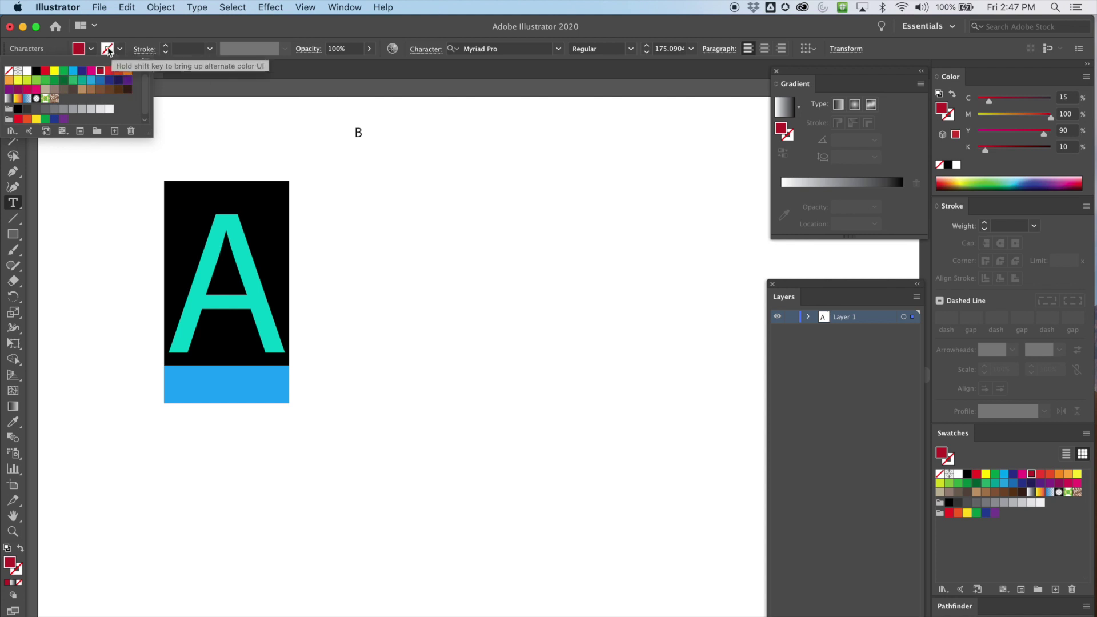
click(123, 33)
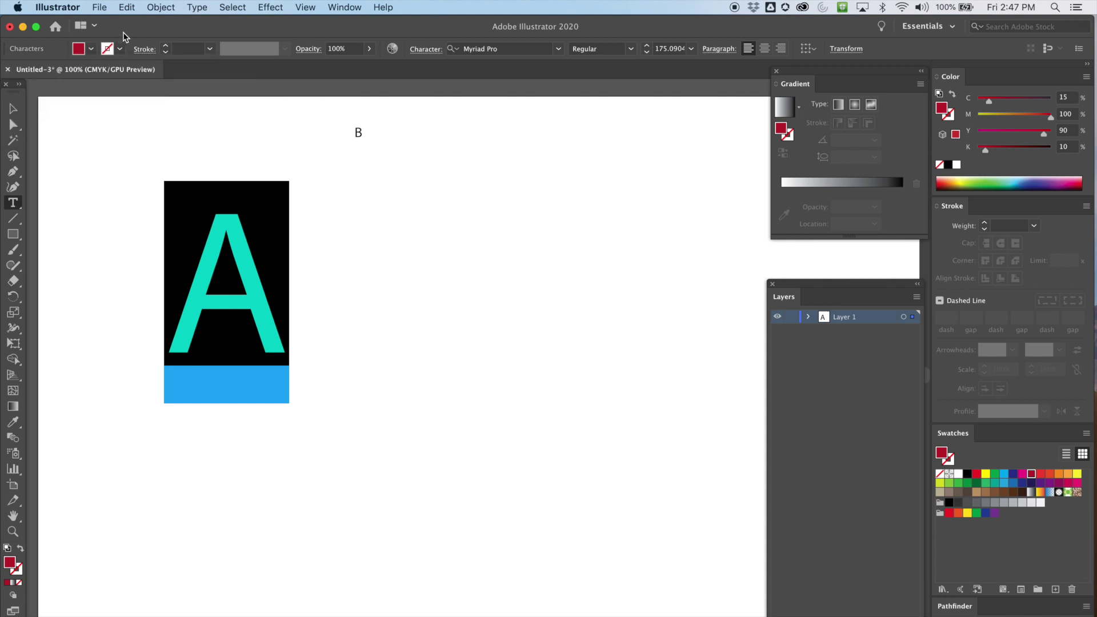
click(13, 109)
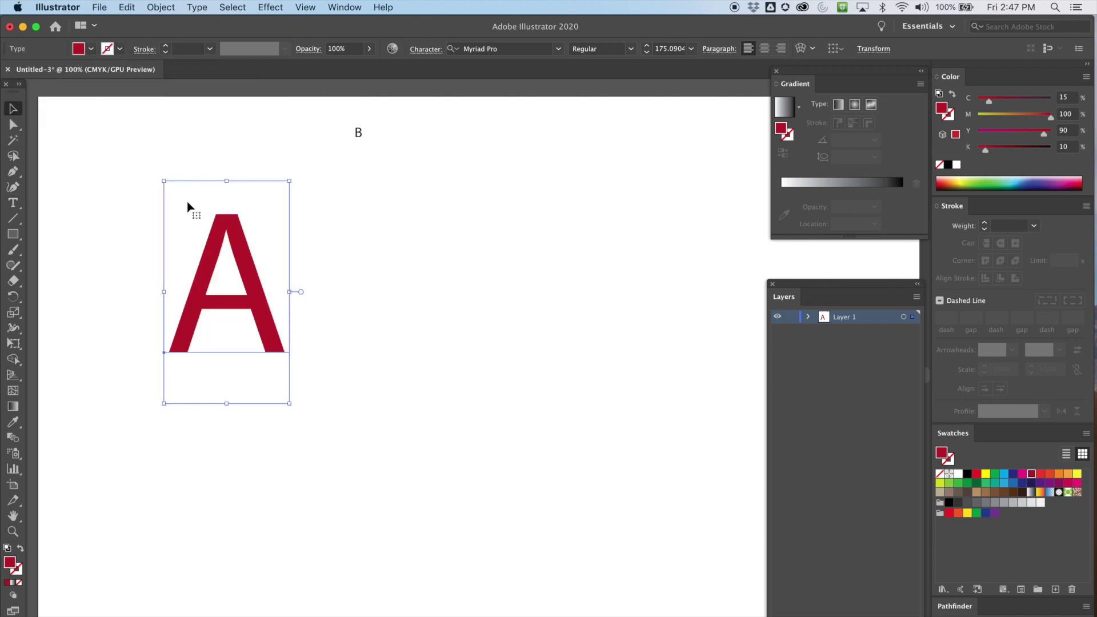
Step: Try adding a 1 pt black stroke to the red letter A and undo it
click(20, 206)
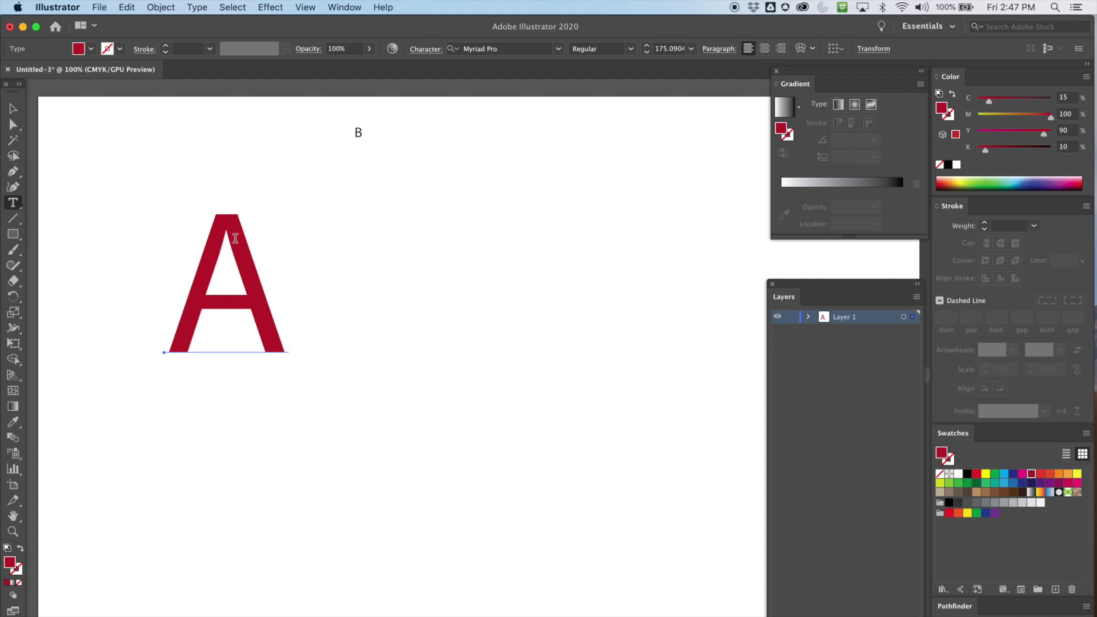
drag(254, 261, 191, 254)
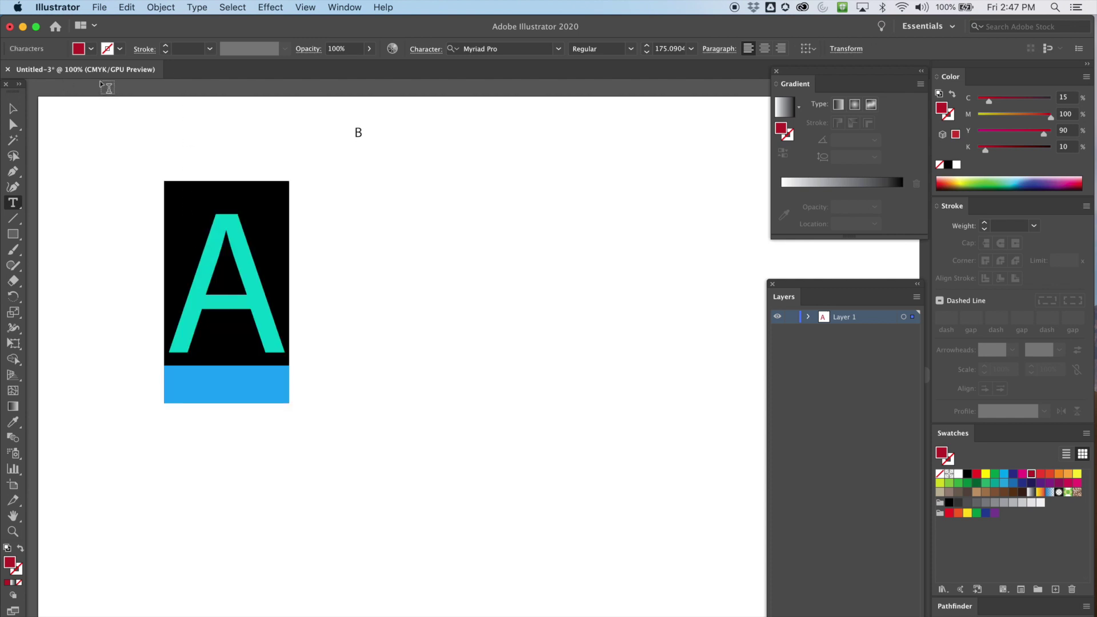
click(120, 52)
click(35, 72)
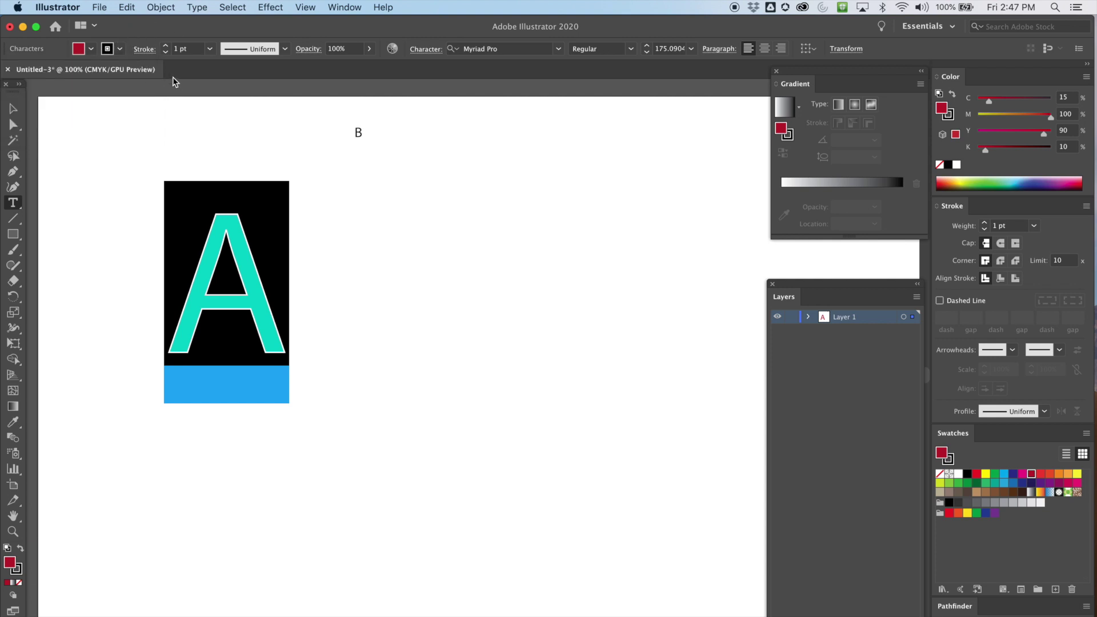
key(super+z)
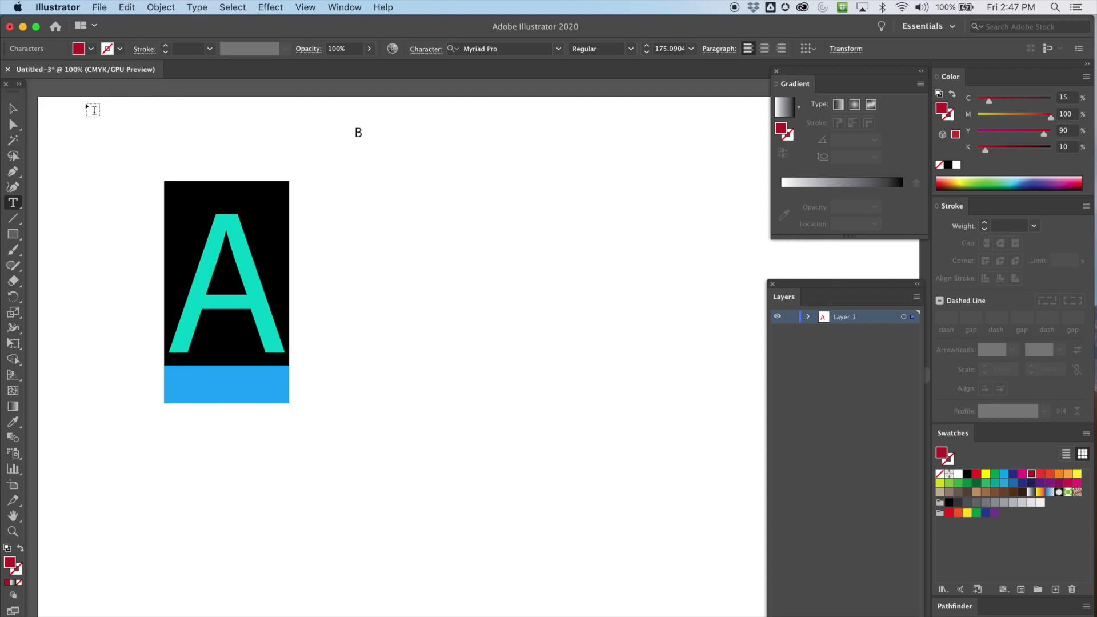
click(12, 109)
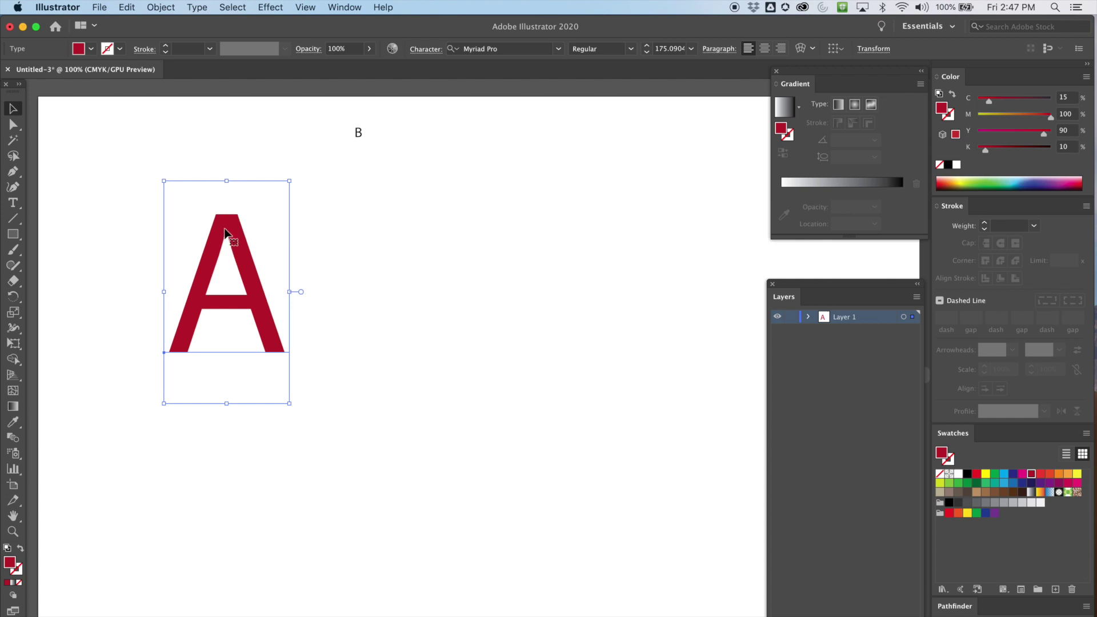
Step: Duplicate the red letter A horizontally, placing the copy to its right below the small B
key(super+shift+a)
drag(234, 236, 436, 235)
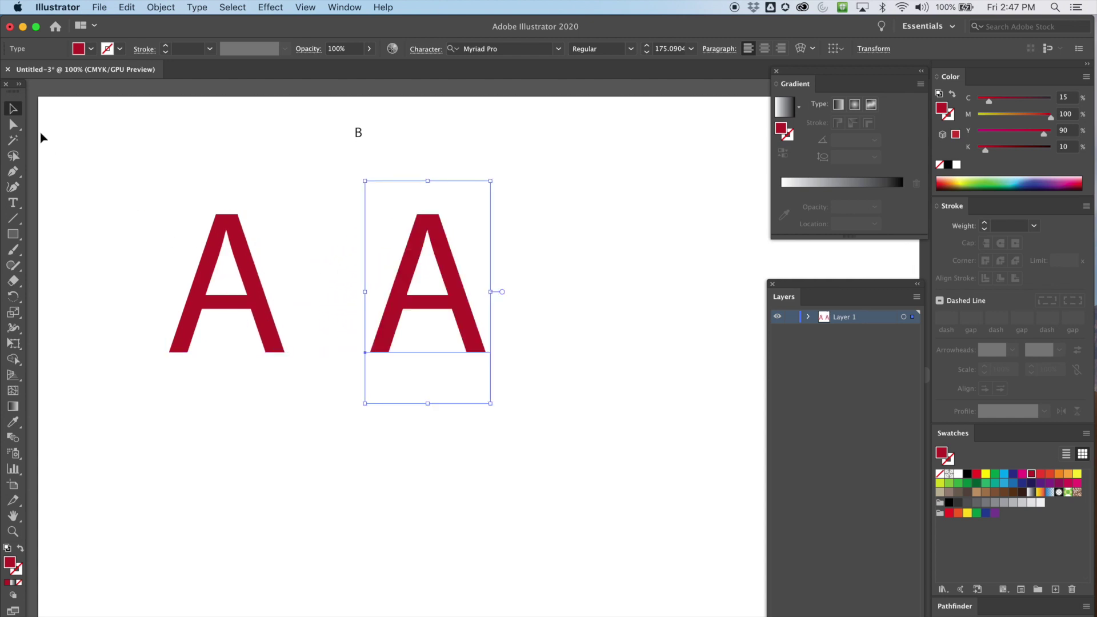
key(p)
key(super+equal)
drag(243, 251, 281, 235)
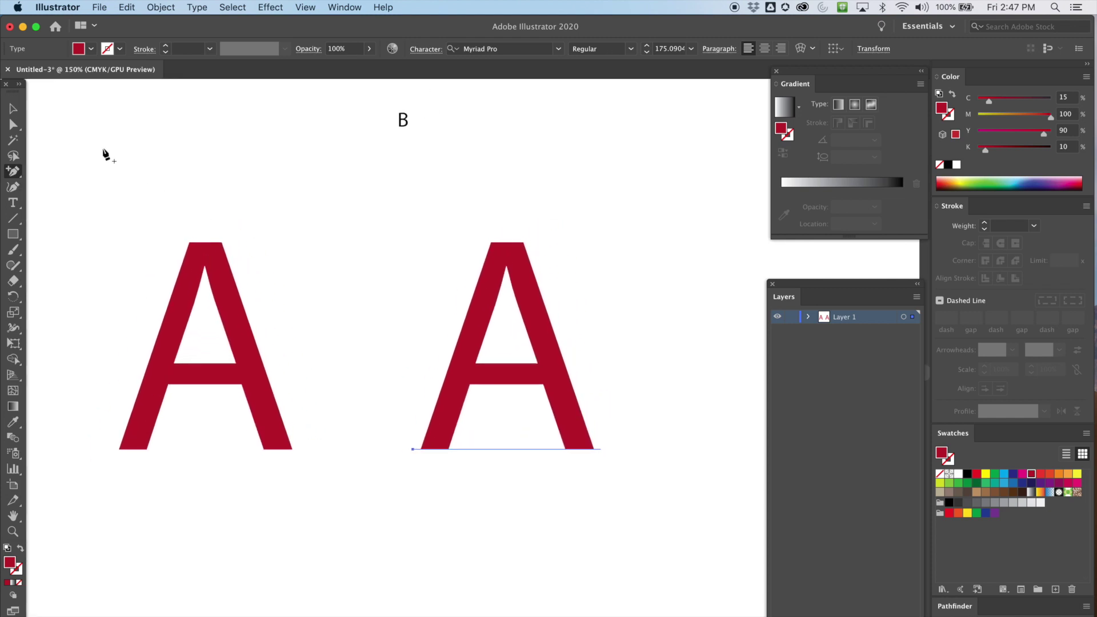
click(17, 171)
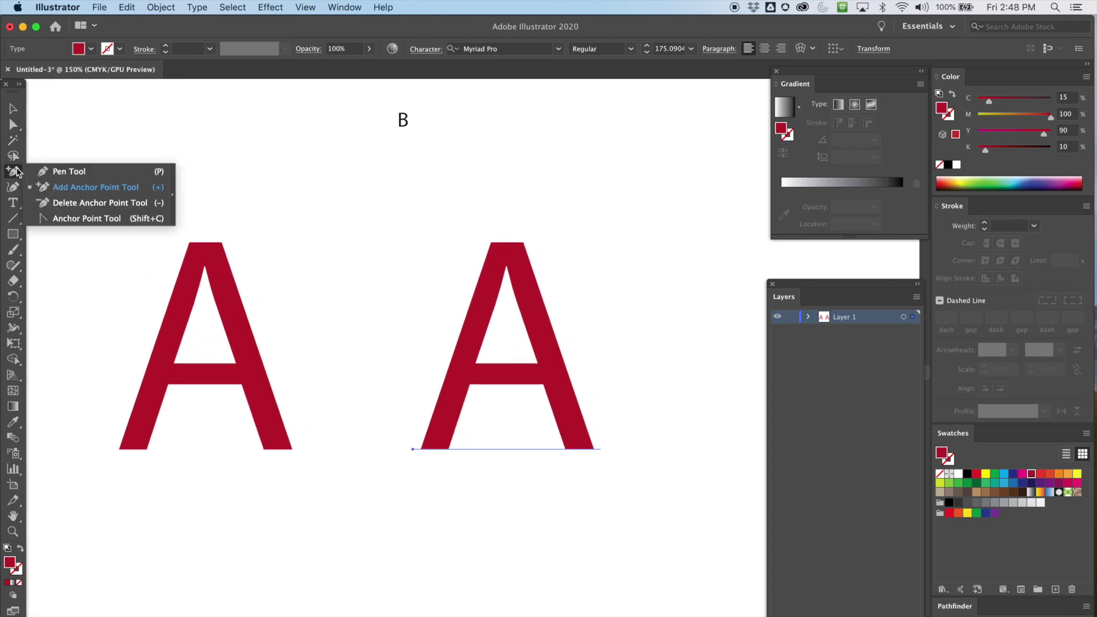
click(63, 169)
Step: Highlight the copied A with the Type tool, and select the copy as a whole object
click(10, 200)
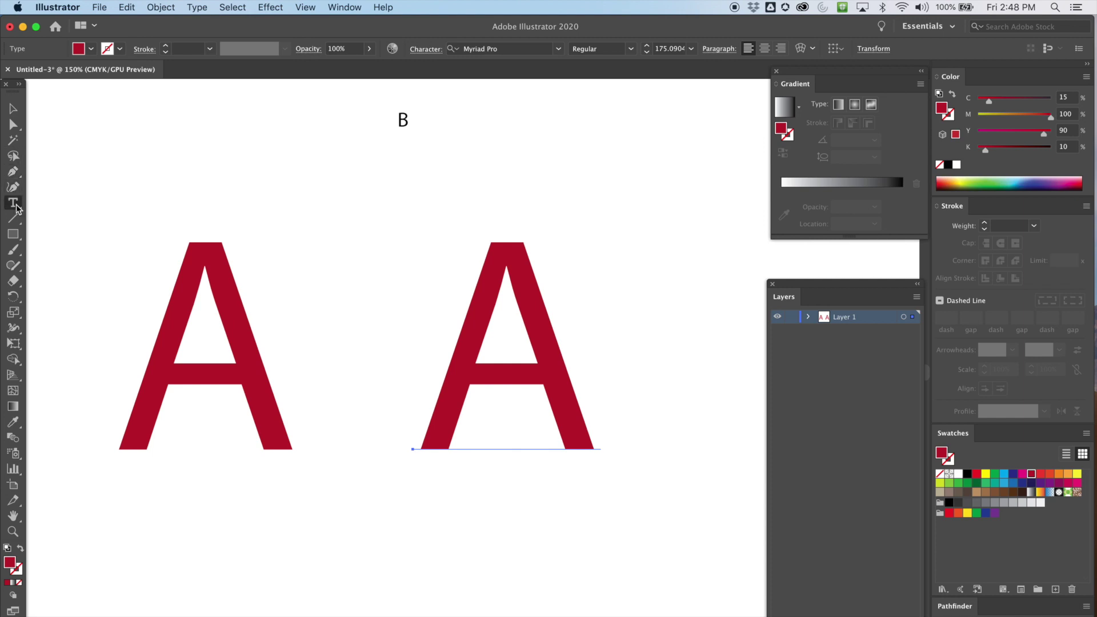
double_click(540, 311)
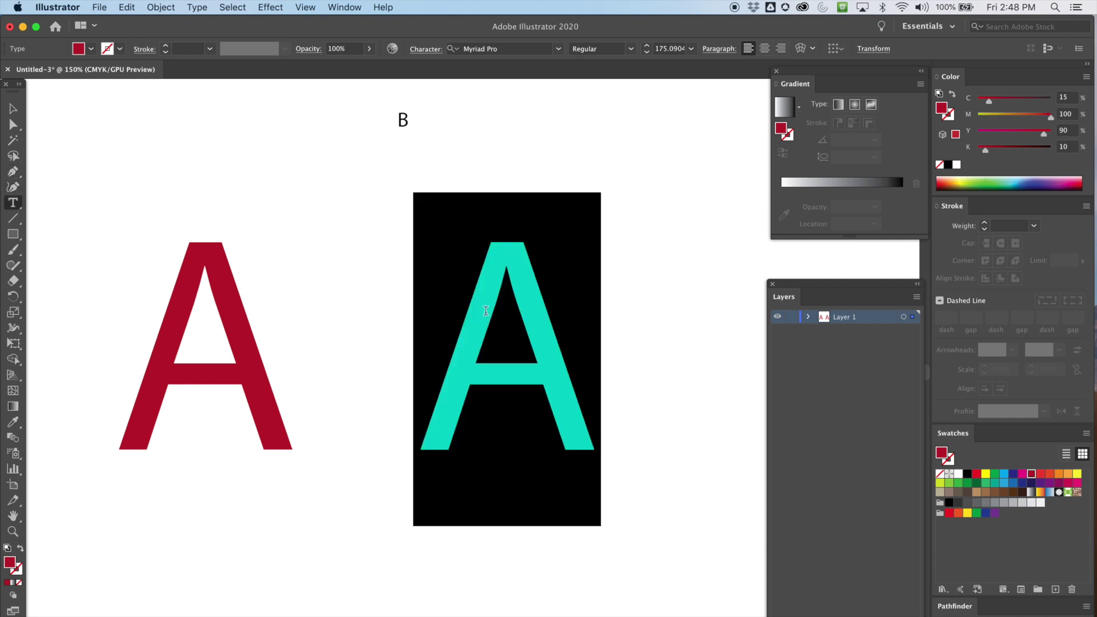
click(12, 104)
click(411, 223)
click(507, 247)
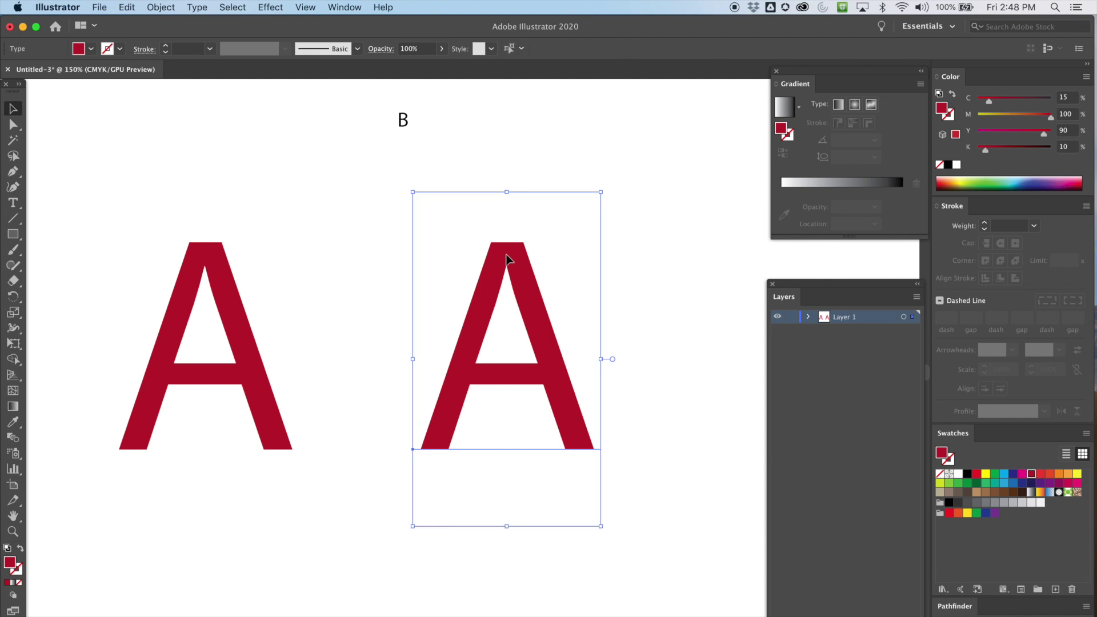
Step: Add a black stroke to the copied red A and increase its weight to 11 pt
click(120, 50)
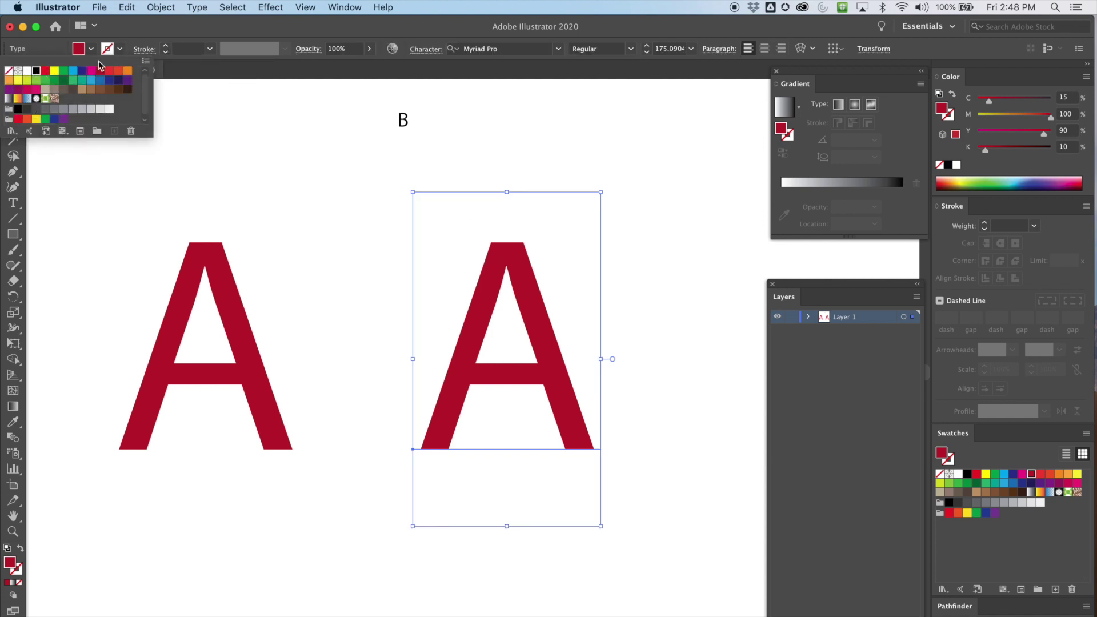
click(36, 70)
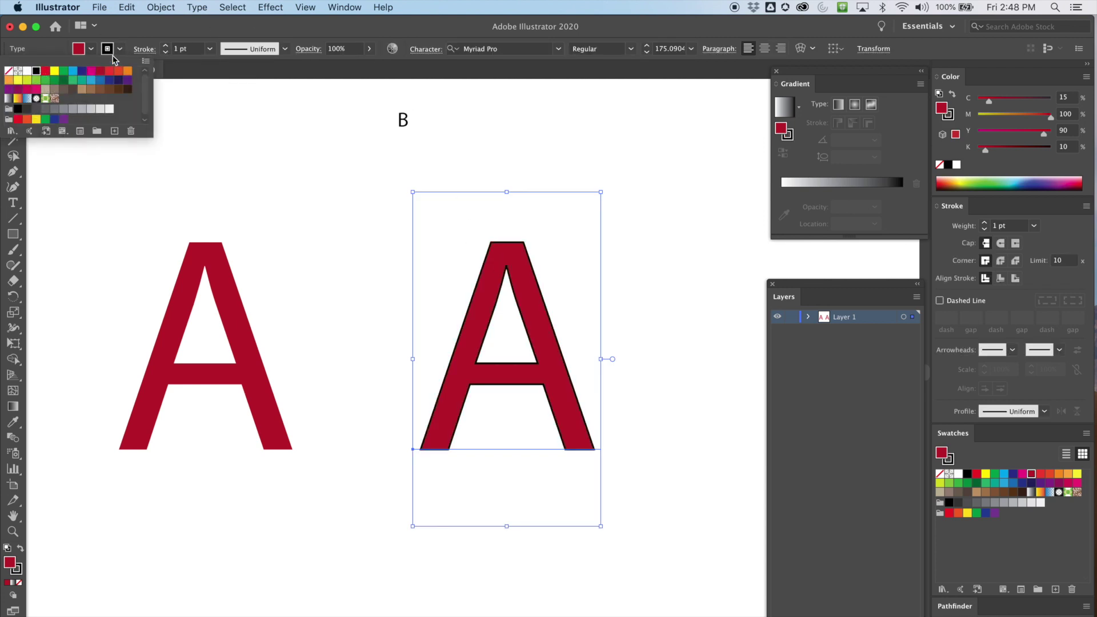
click(167, 47)
click(168, 46)
click(168, 46)
click(167, 46)
click(168, 47)
click(168, 47)
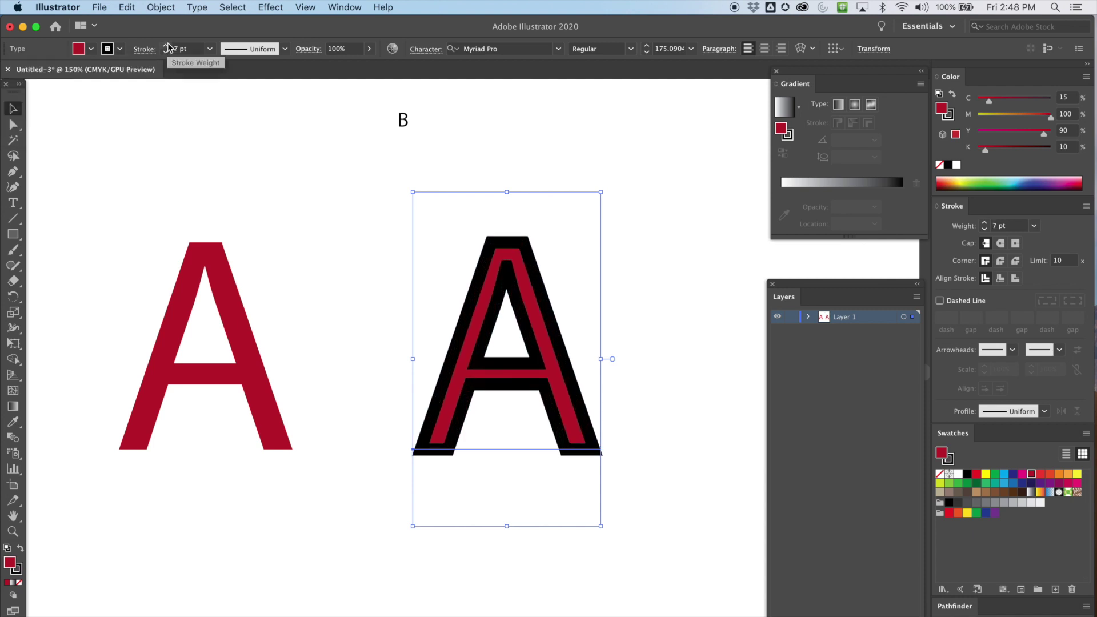
click(166, 46)
click(166, 46)
click(166, 46)
click(167, 46)
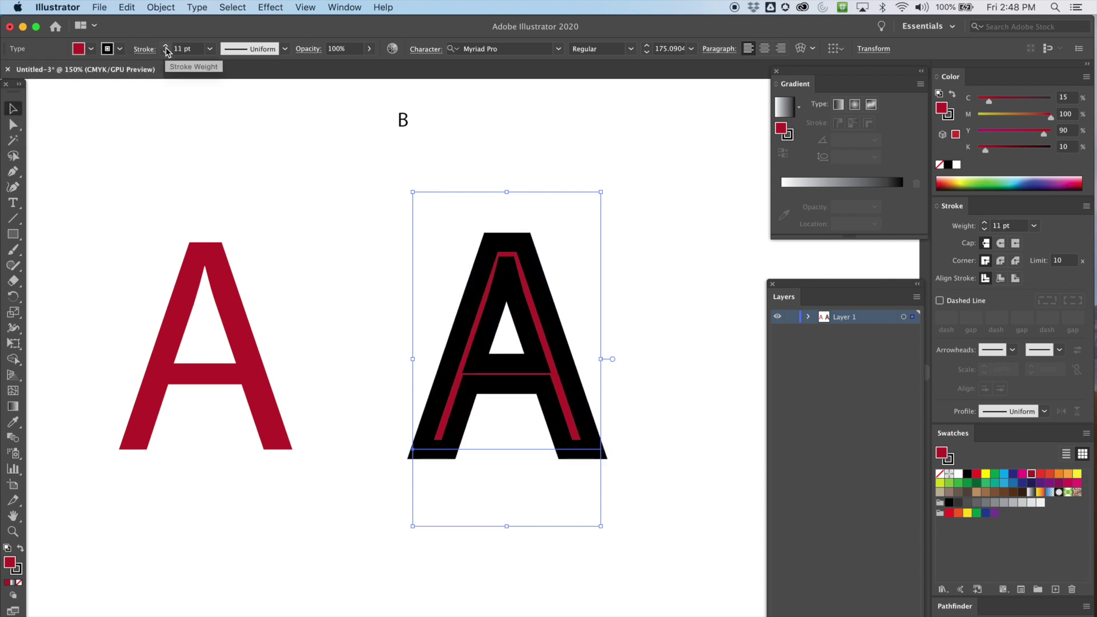
Step: Reduce the copied A's black stroke to a weight of 9 pt
click(166, 52)
click(166, 52)
click(166, 52)
click(166, 52)
click(166, 52)
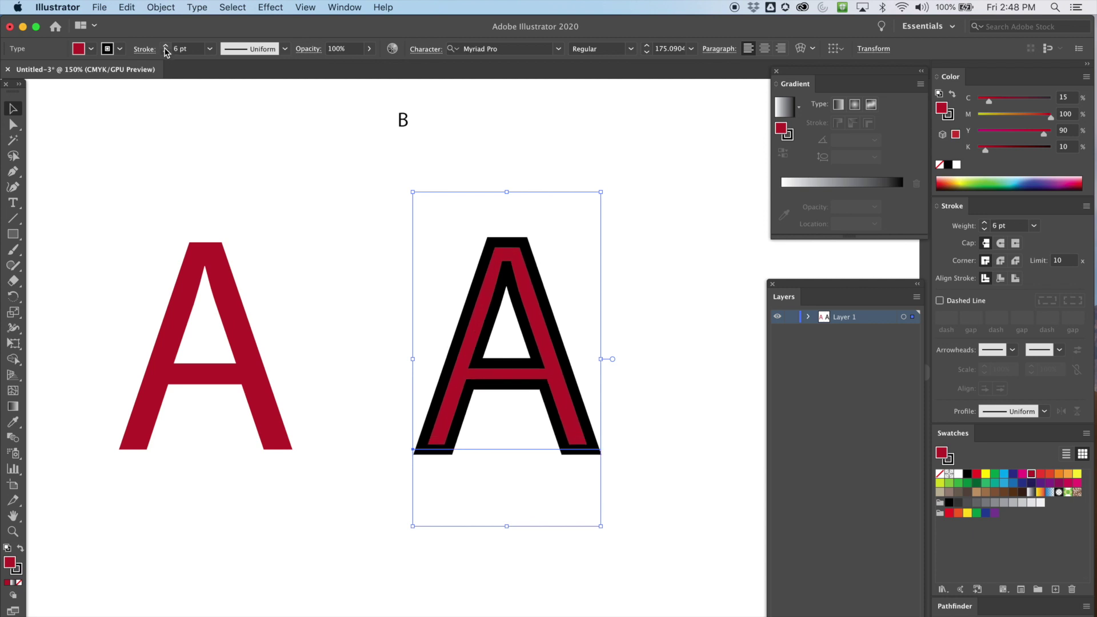
click(166, 46)
click(167, 47)
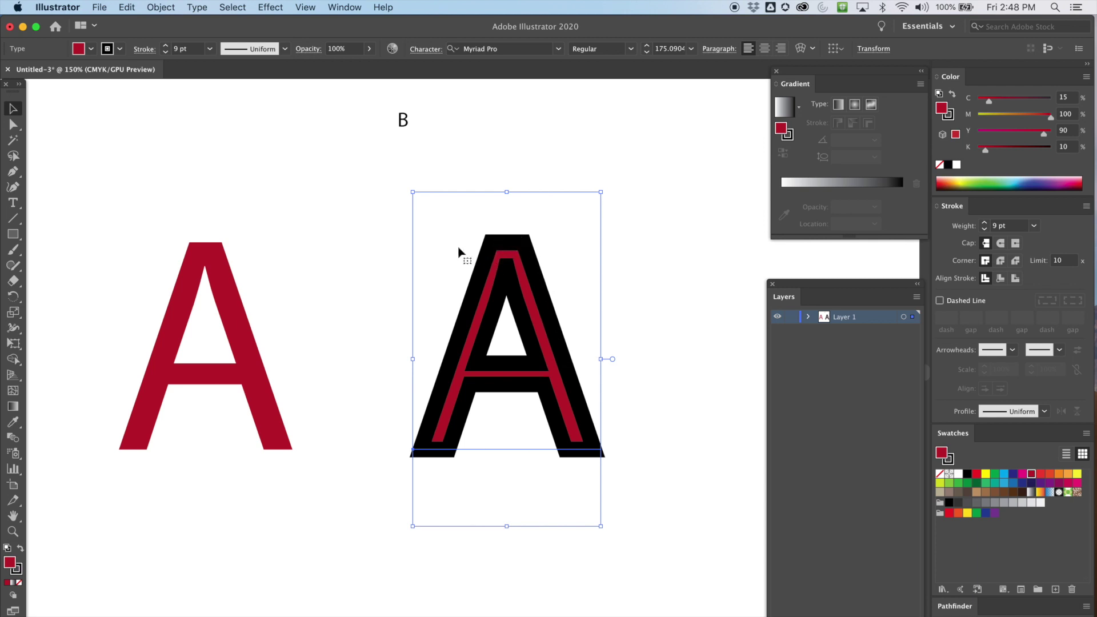
Step: Compare the plain and stroked A, and try aligning the black stroke to the inside of the live letter
click(137, 199)
click(210, 263)
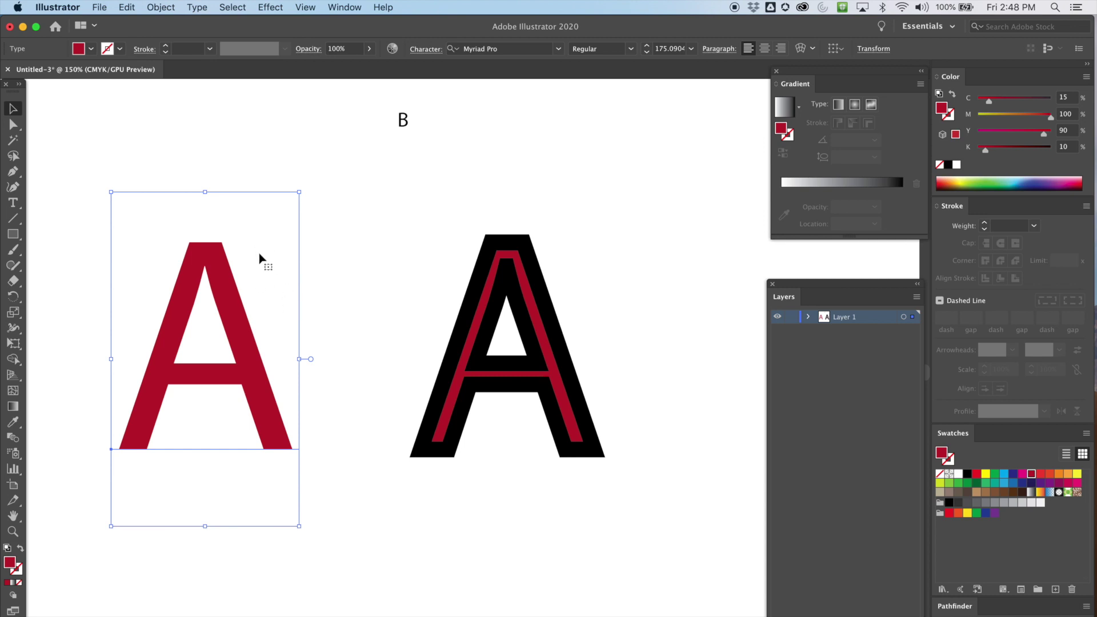
click(507, 253)
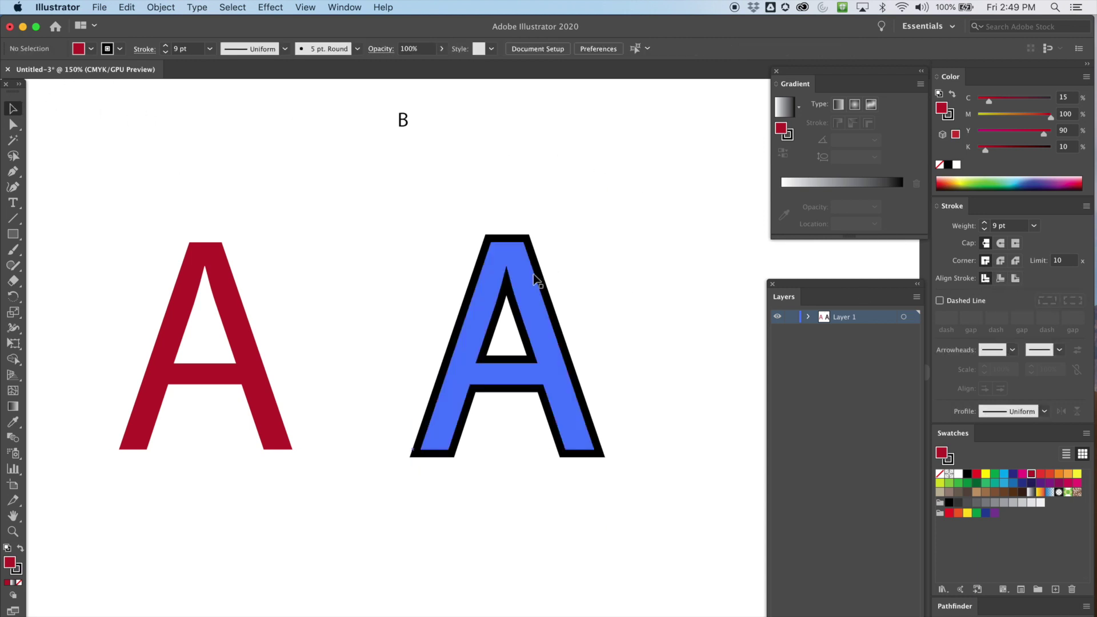
click(1001, 279)
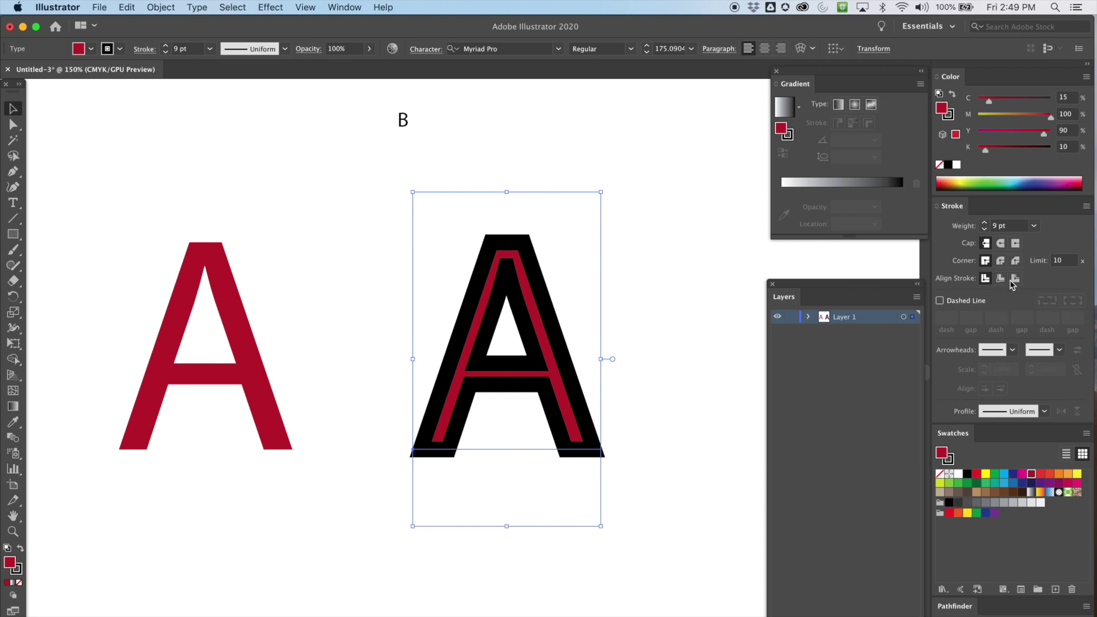
click(544, 224)
Step: Duplicate the plain red A horizontally, placing the copy to the right of the black-stroked A
scroll(544, 224, down, 1)
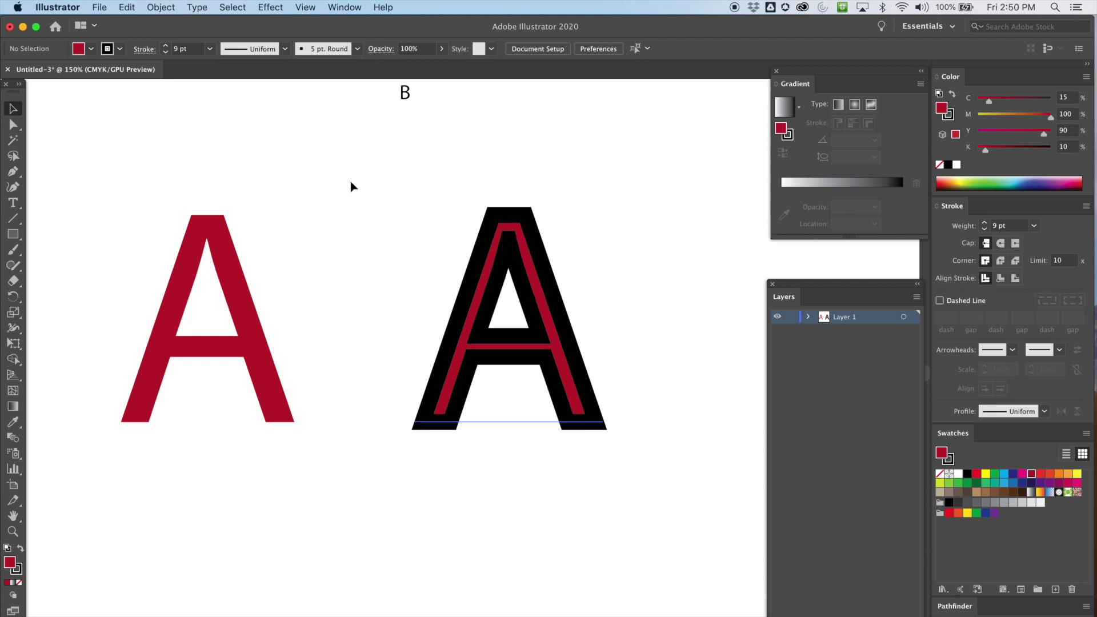
scroll(164, 208, up, 1)
scroll(164, 208, right, 2)
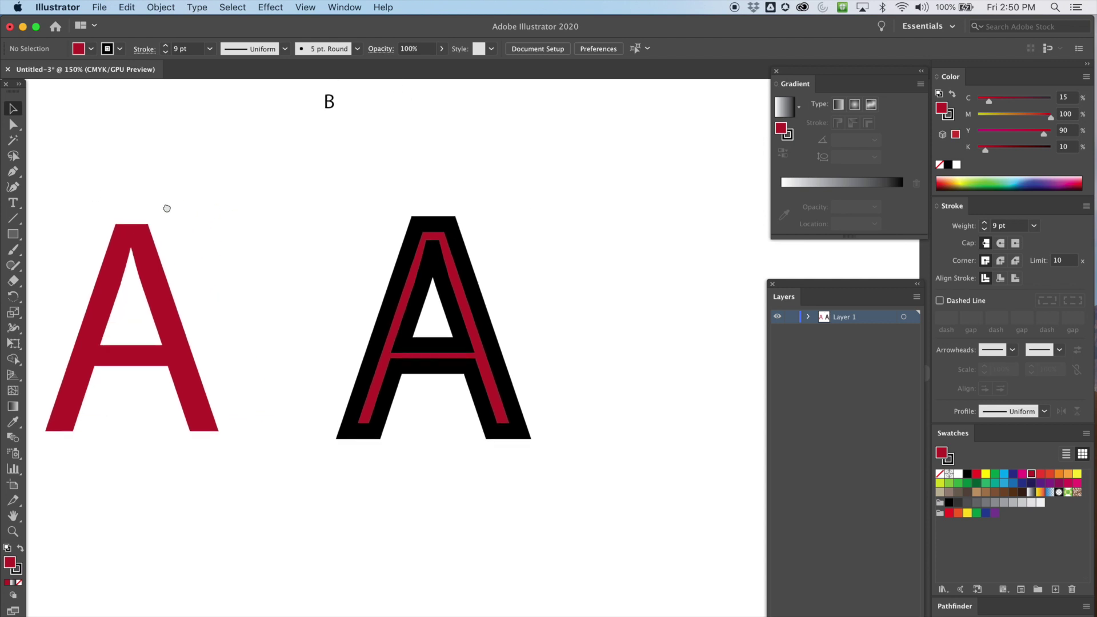
key(super+minus)
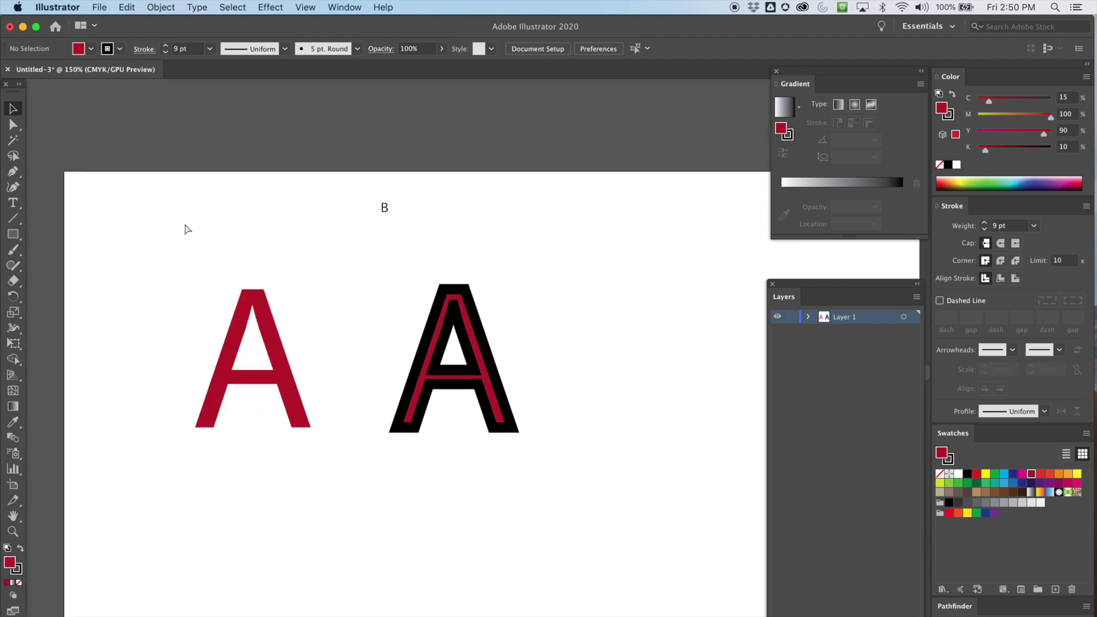
drag(349, 269, 272, 228)
click(195, 305)
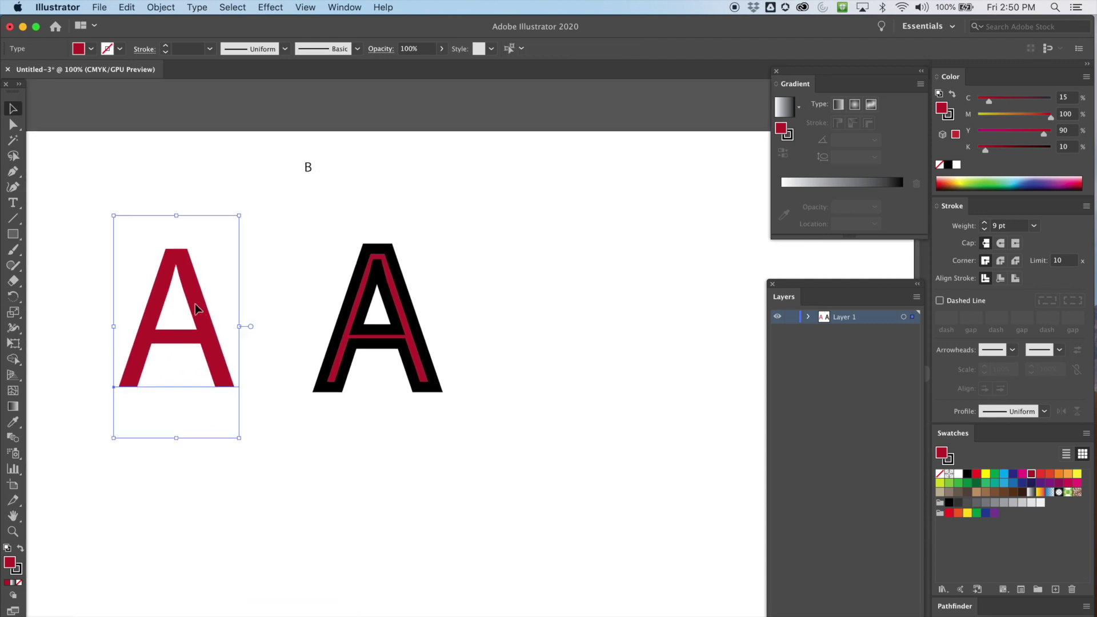
drag(194, 306, 568, 305)
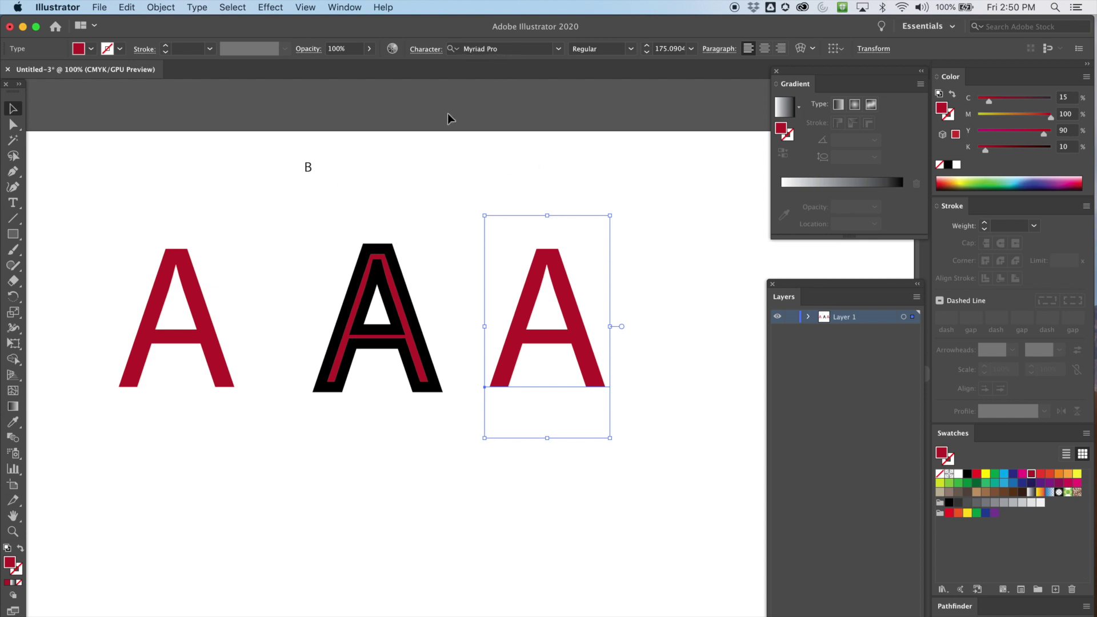
Step: Convert the third A from live type into vector shapes with Create Outlines
click(530, 177)
click(554, 259)
click(196, 8)
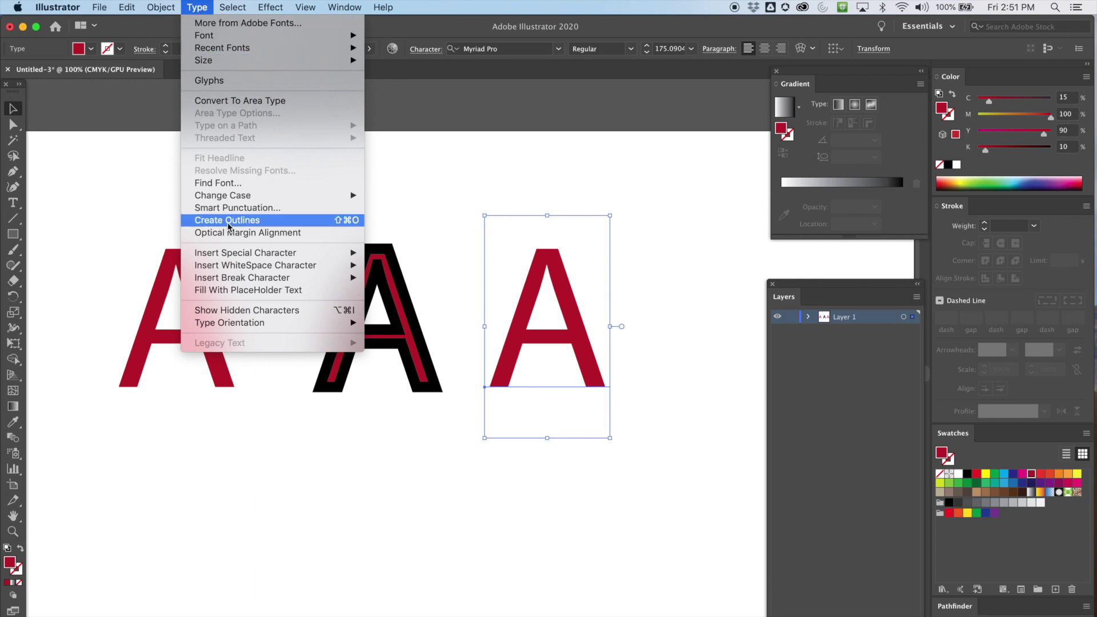
mouse_move(168, 5)
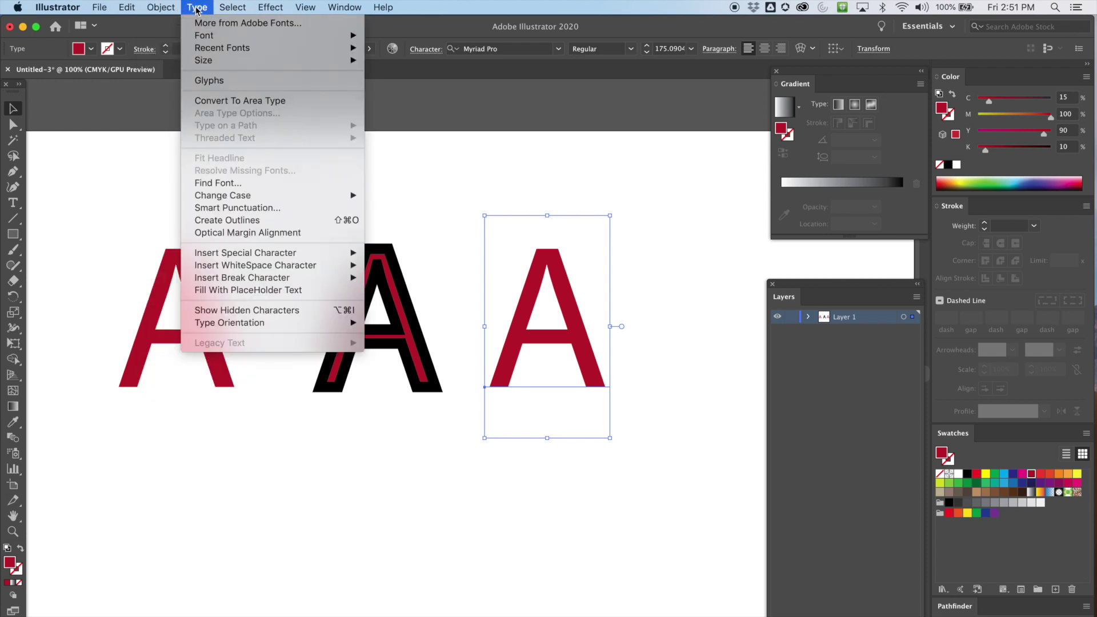
click(224, 220)
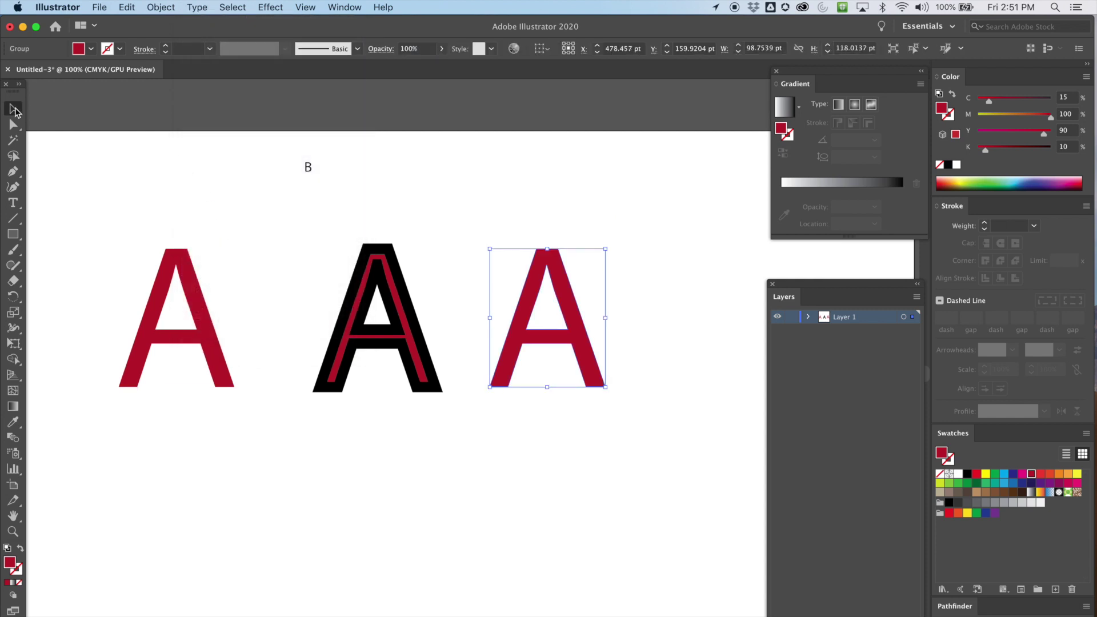
Step: Examine the outlined A up close and display its anchor points with the Direct Selection tool
click(595, 161)
key(super+equal)
key(super+equal)
key(super+equal)
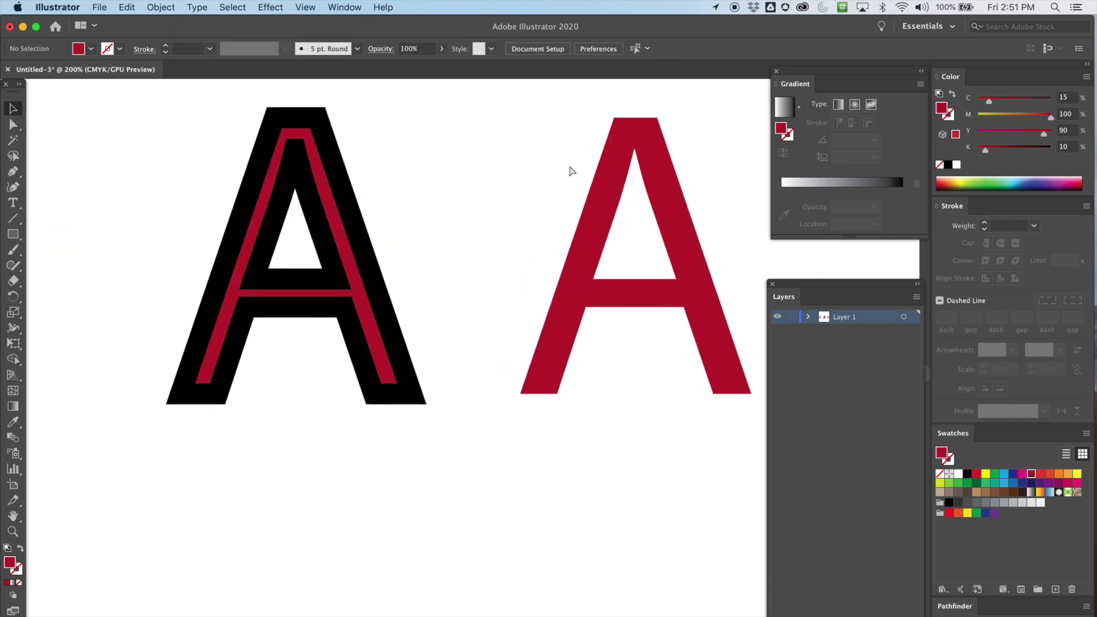
drag(559, 169, 239, 331)
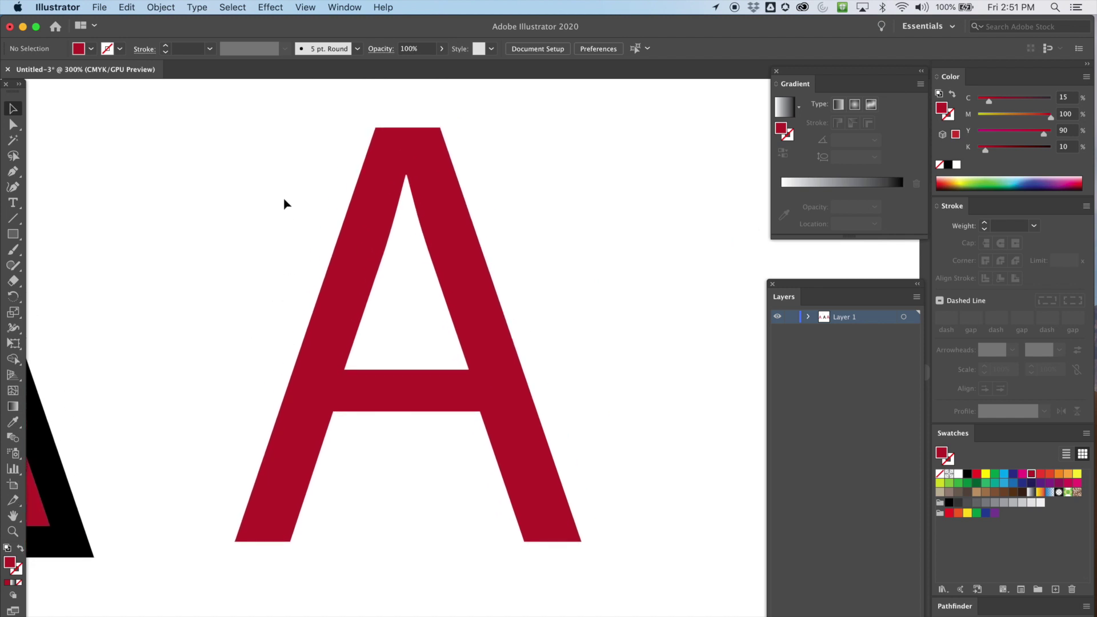
drag(191, 100, 412, 358)
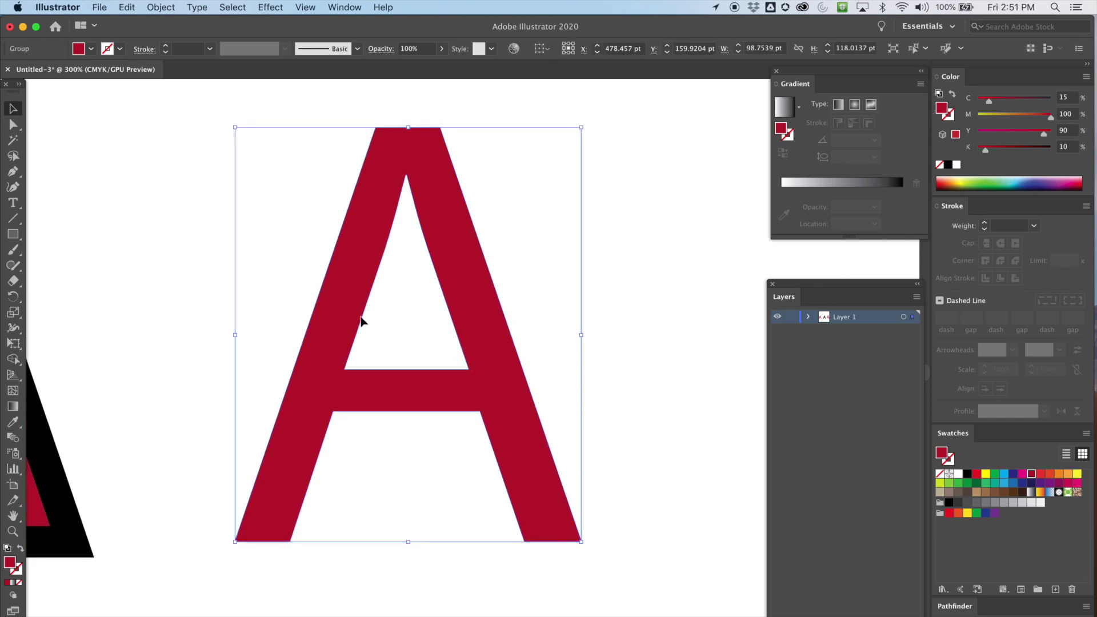
click(13, 125)
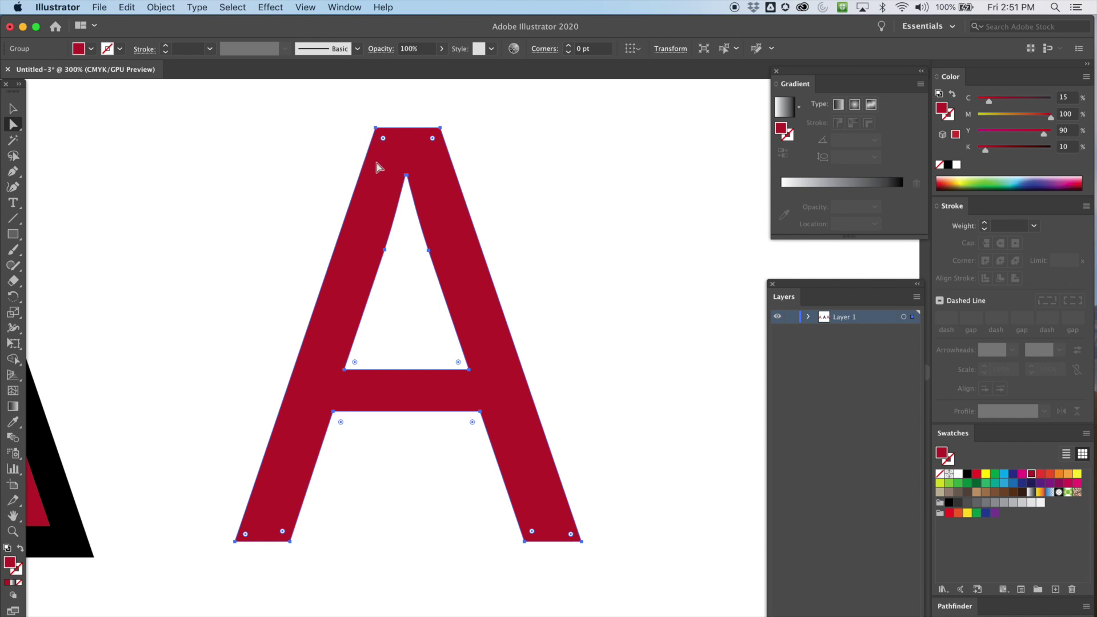
Step: Try editing the outlined A with the Type tool, and undo the placeholder text placed beside it
key(super+minus)
key(super+minus)
key(t)
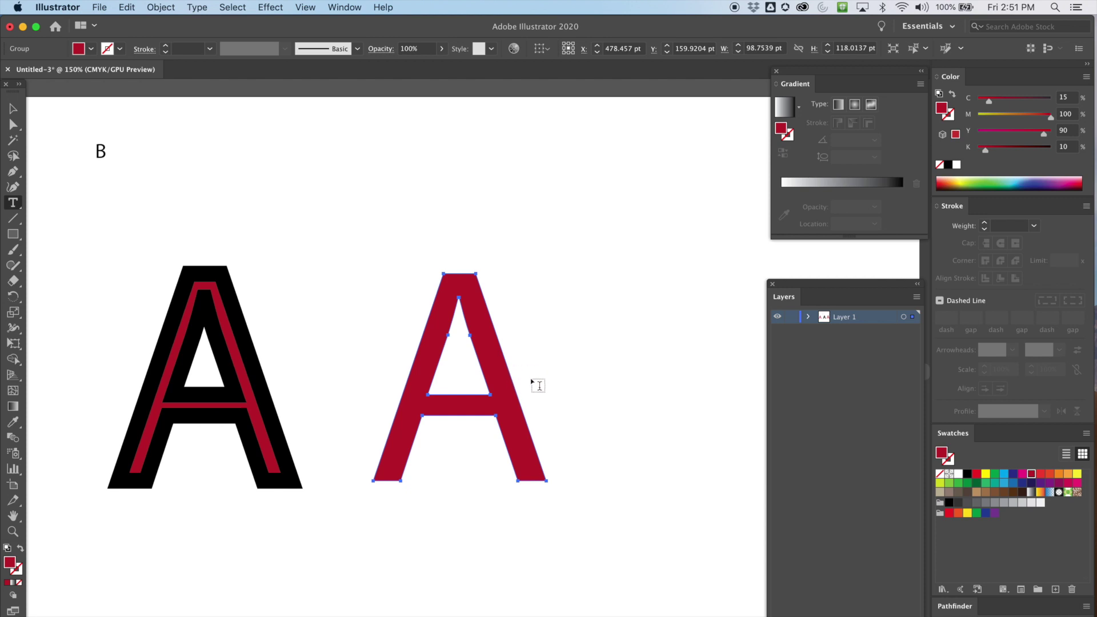
drag(549, 332, 549, 333)
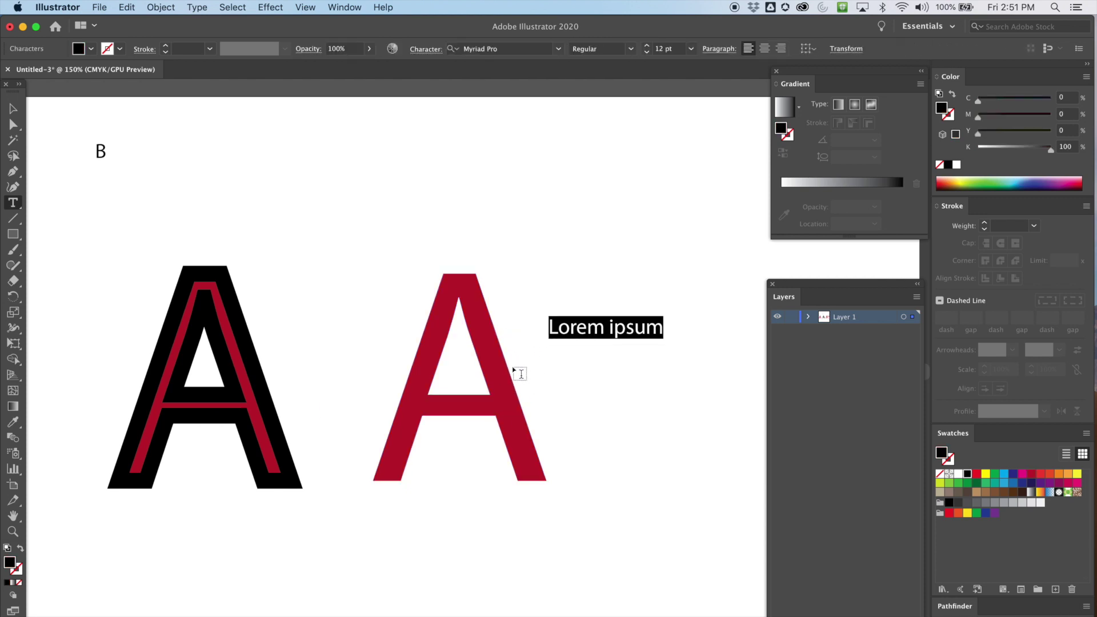
key(super+z)
Step: Try moving the anchor point at the peak of the outlined A's inner triangle downward, and undo the move
key(a)
click(388, 190)
key(super+equal)
key(super+equal)
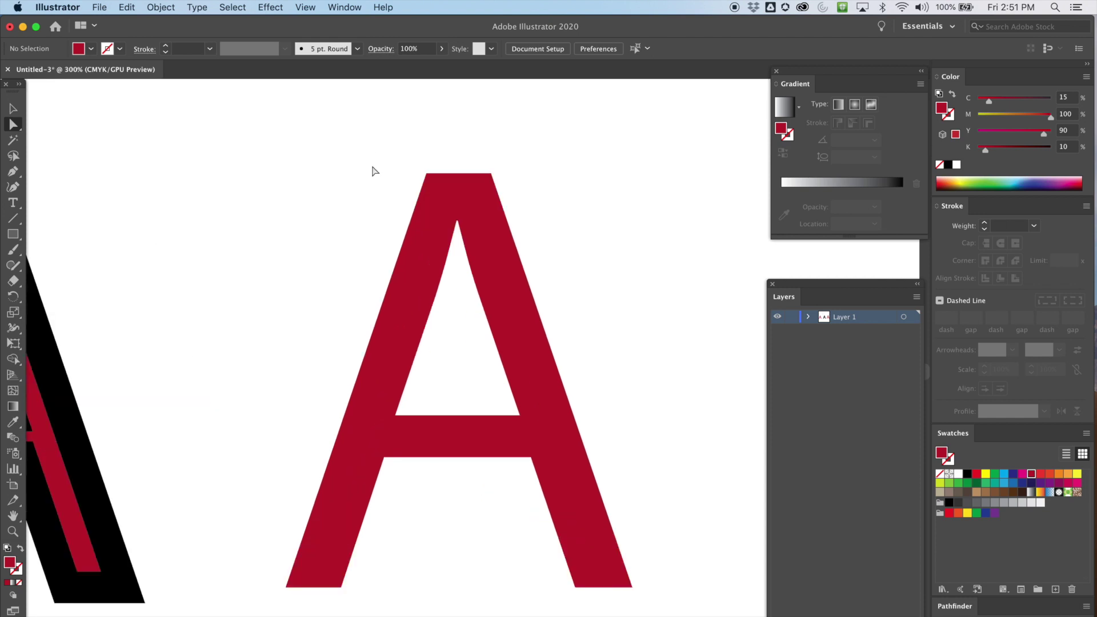
scroll(294, 188, right, 3)
scroll(269, 193, up, 2)
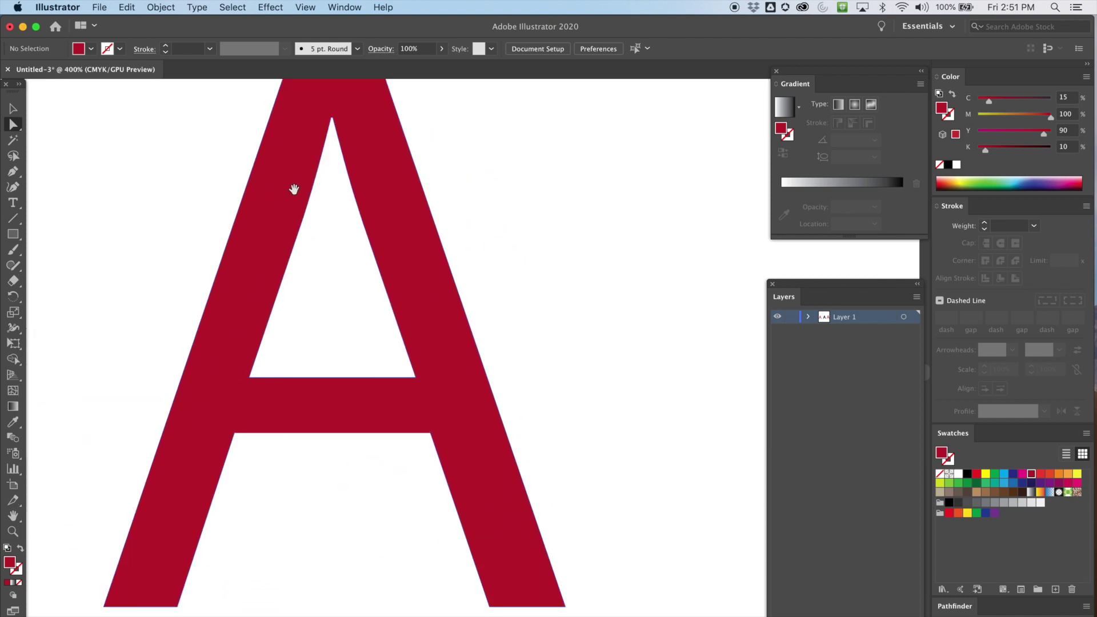
scroll(295, 187, down, 1)
scroll(366, 224, up, 1)
click(360, 137)
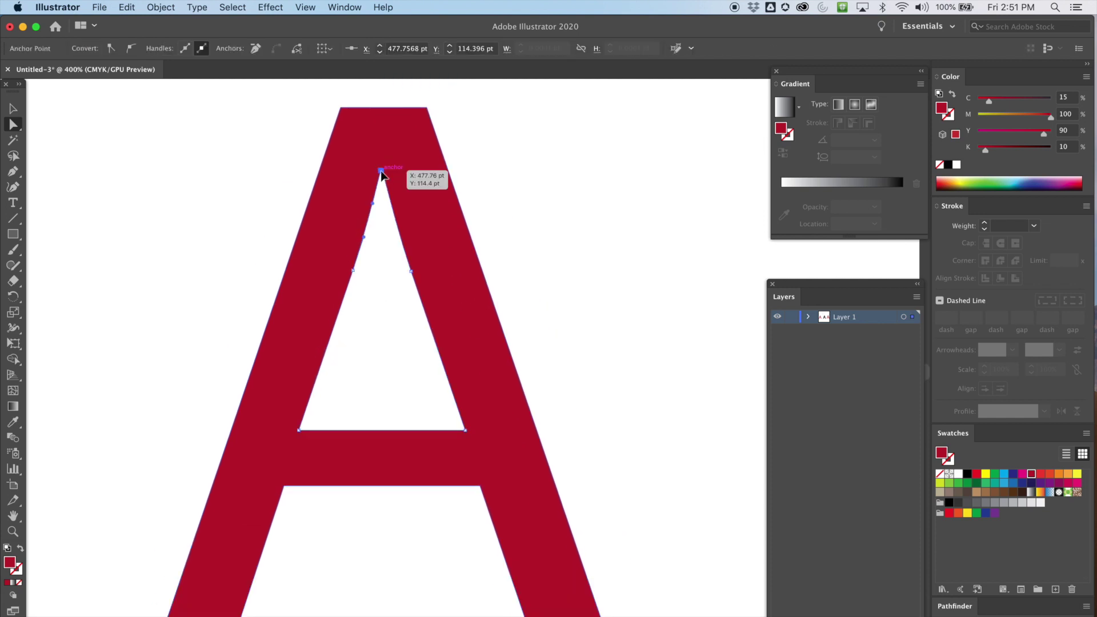
drag(384, 172, 378, 292)
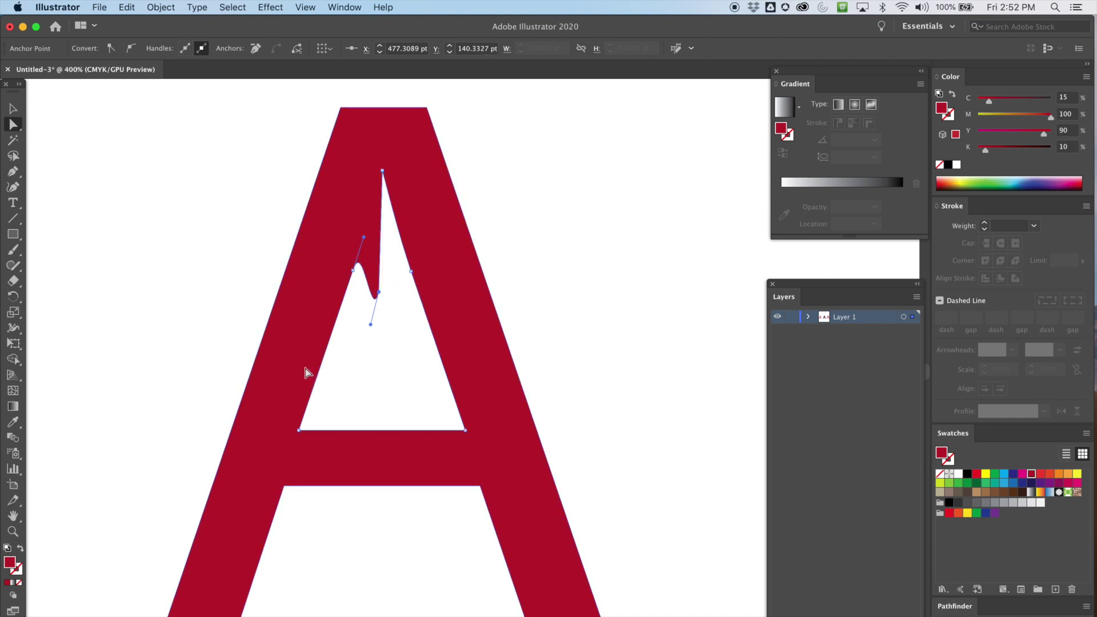
key(super+z)
Step: Pull both curve handles at the inner triangle's peak downward to pinch it into a narrow neck
drag(381, 204, 421, 277)
drag(392, 206, 384, 267)
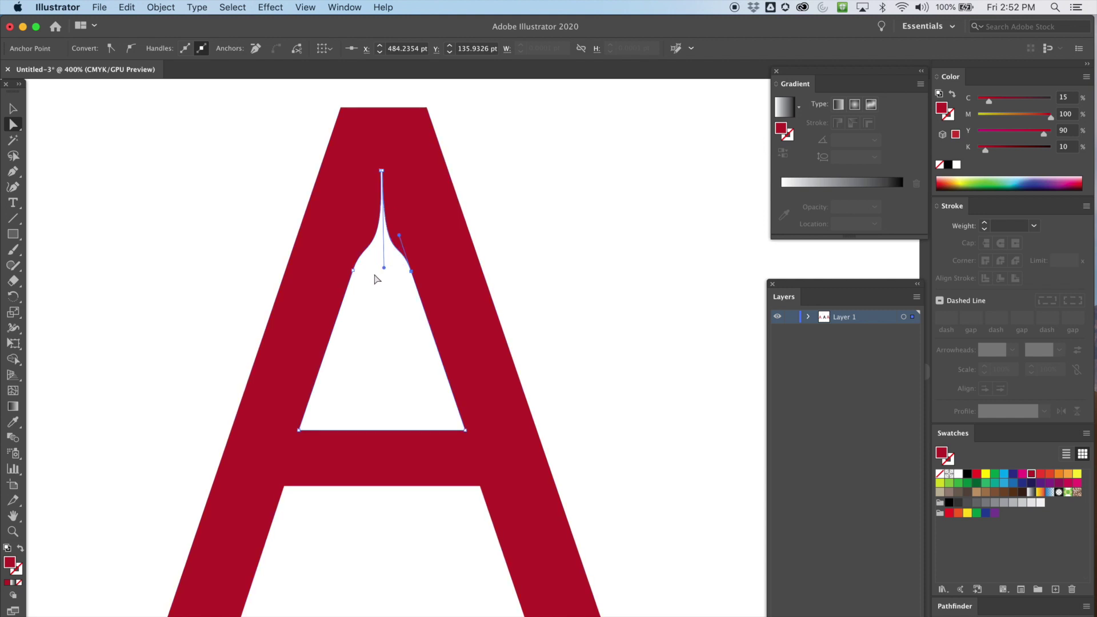
Step: Round the outlined A's two top corners, the left by about 6.6 pt and the right by about 7.4 pt
click(341, 108)
drag(348, 118, 359, 140)
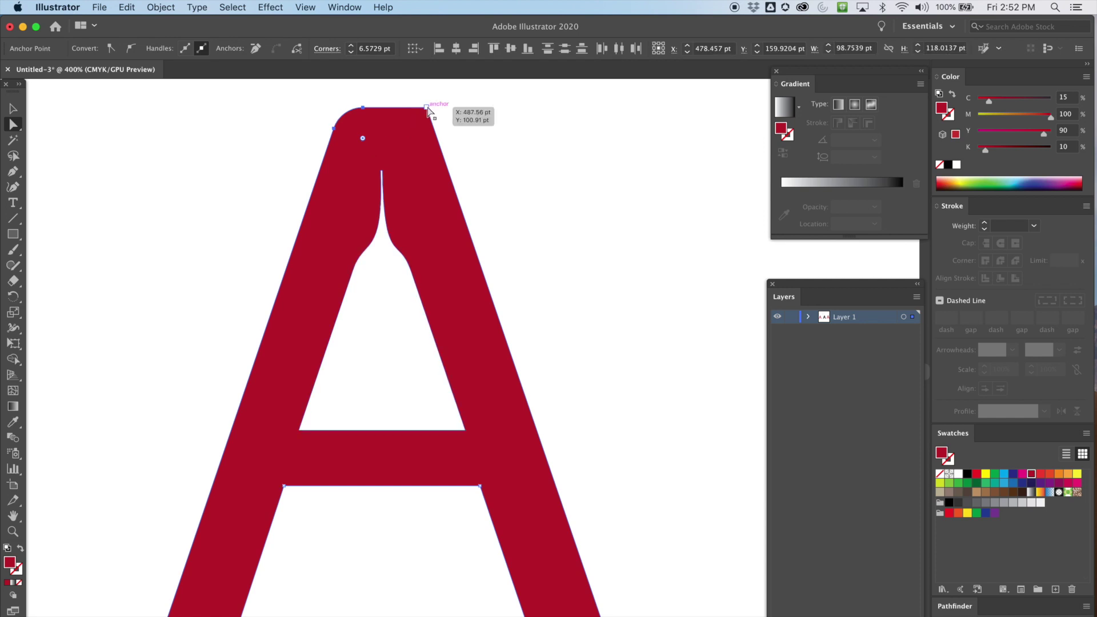
click(427, 107)
drag(419, 118, 399, 176)
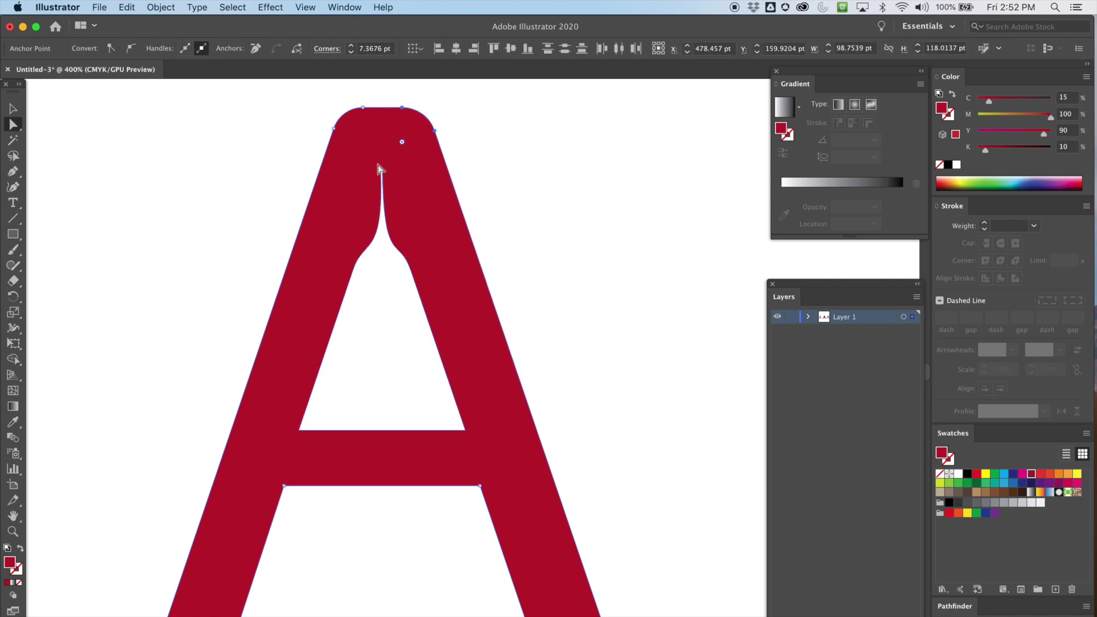
Step: Round the inner and outer corners at the foot of each leg, with radii of about 5 to 6 pt
mouse_move(347, 240)
mouse_down()
mouse_move(387, 213)
mouse_move(331, 299)
mouse_move(352, 251)
mouse_up()
click(188, 615)
drag(200, 609, 241, 589)
click(260, 615)
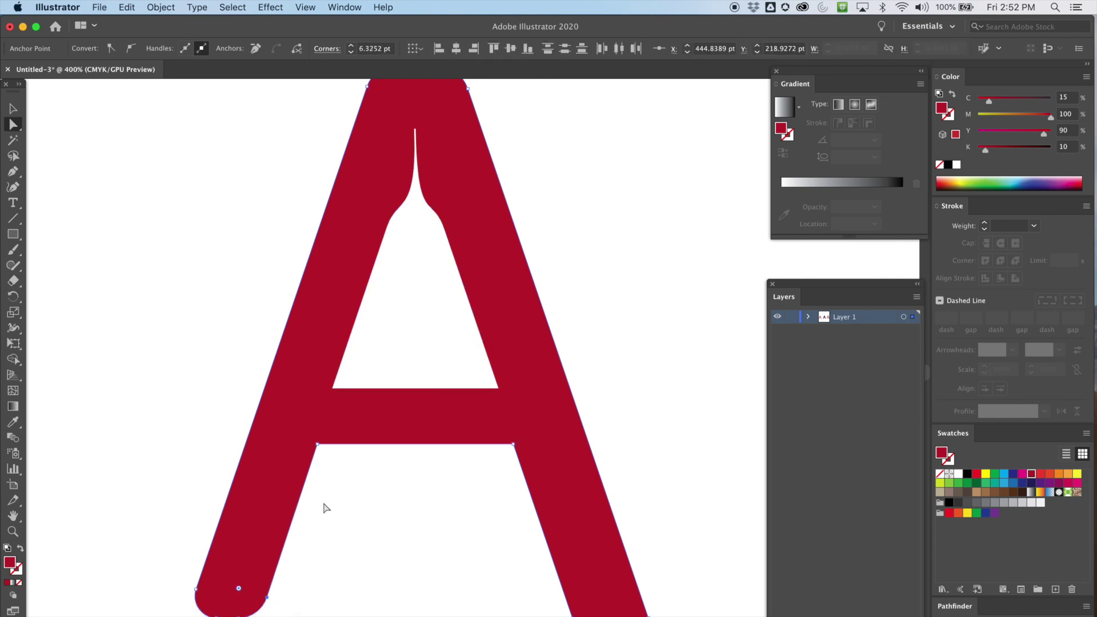
click(572, 615)
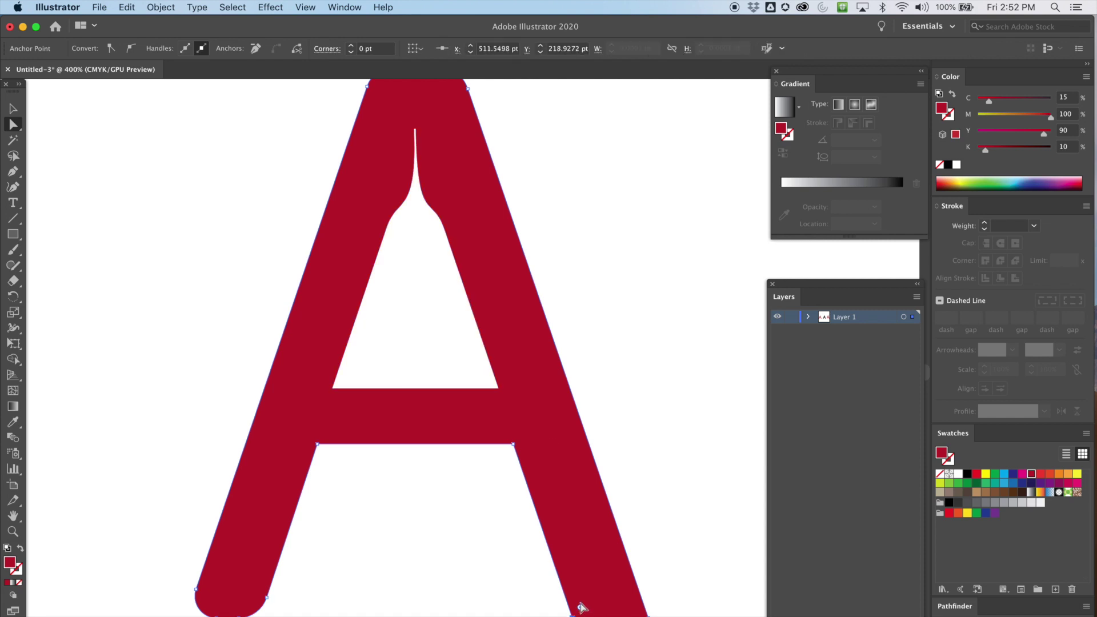
drag(580, 602, 619, 592)
click(637, 607)
Step: Move the peak anchor points of the A's inner opening down into the opening to distort its upper edge
click(519, 389)
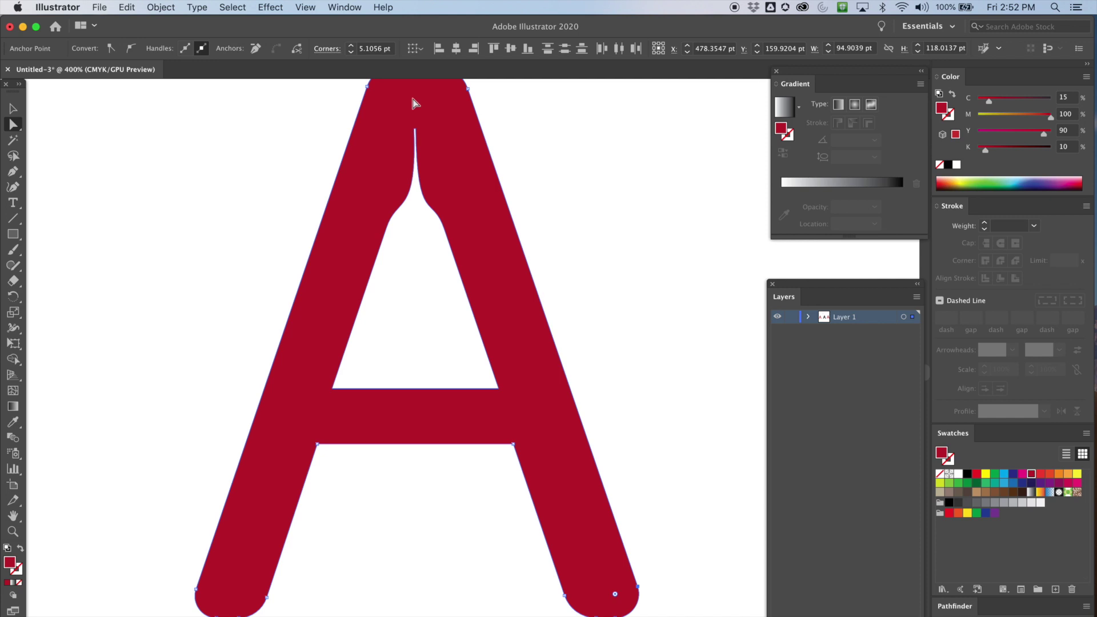
click(416, 130)
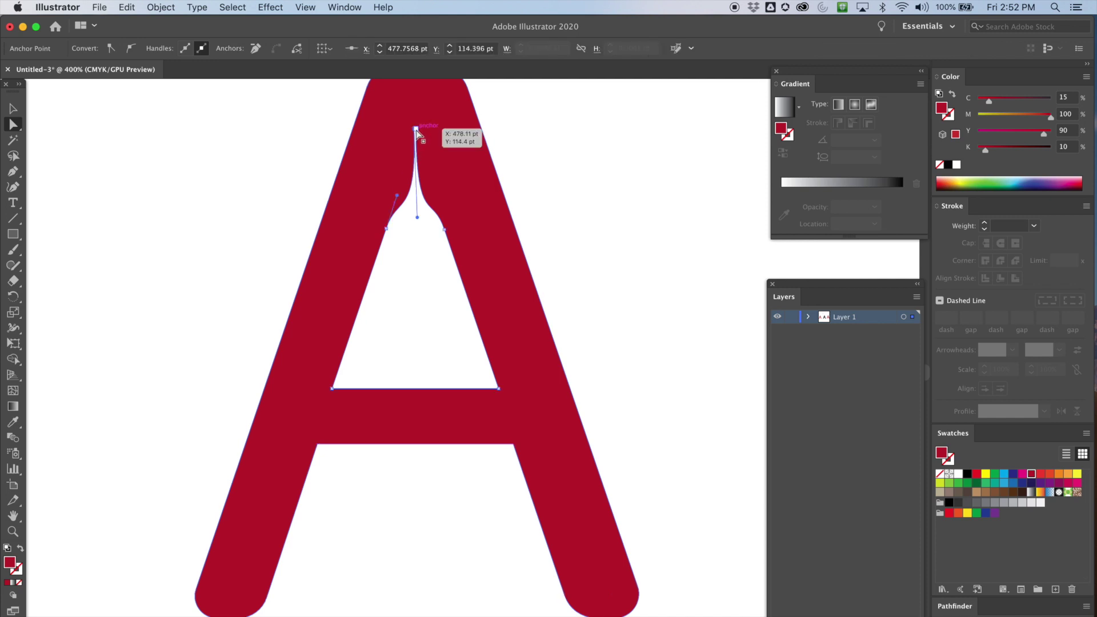
drag(417, 132, 412, 271)
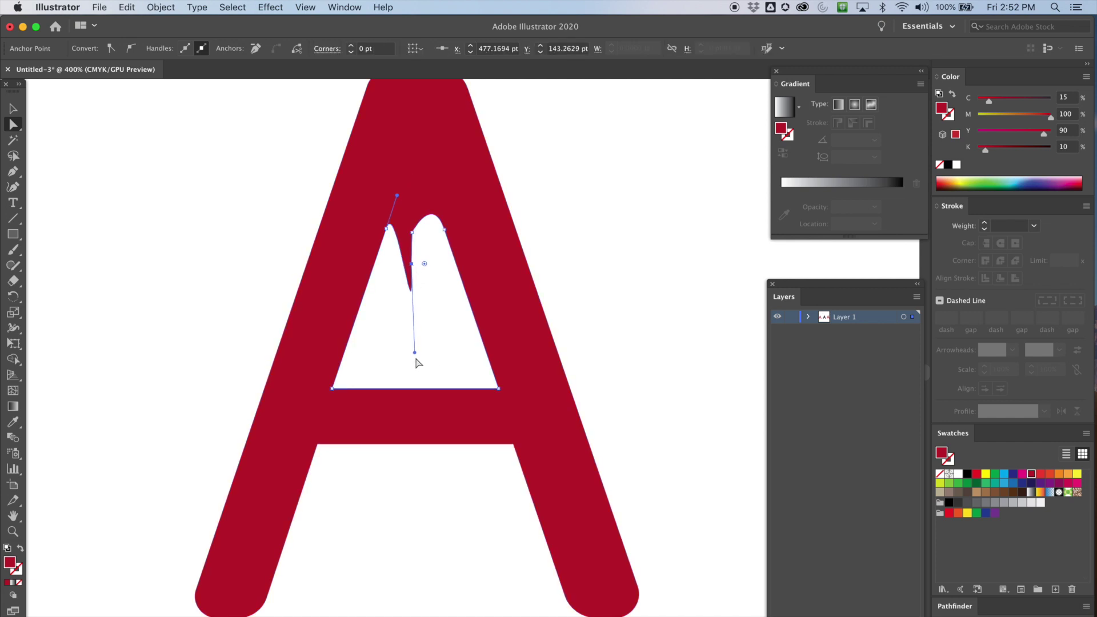
Step: Pull the long curve handle at the middle anchor of the inner opening's upper edge back up to a small notch
drag(415, 352, 415, 234)
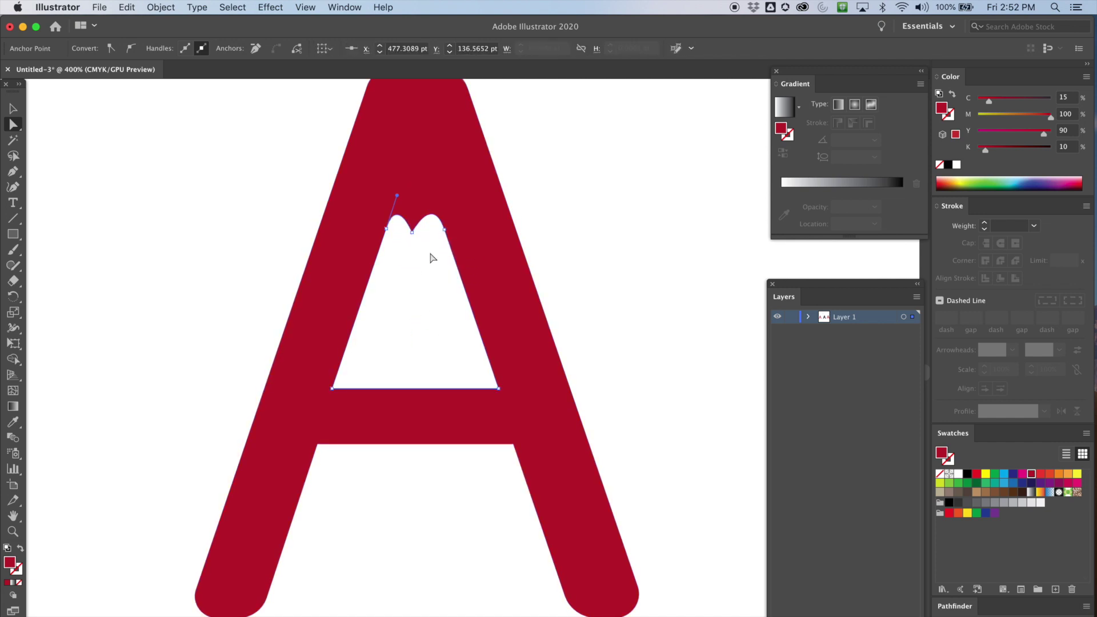
click(574, 156)
Step: Delete all anchor points of the outlined A's inner opening with the Pen tool to fill the hole in
click(331, 193)
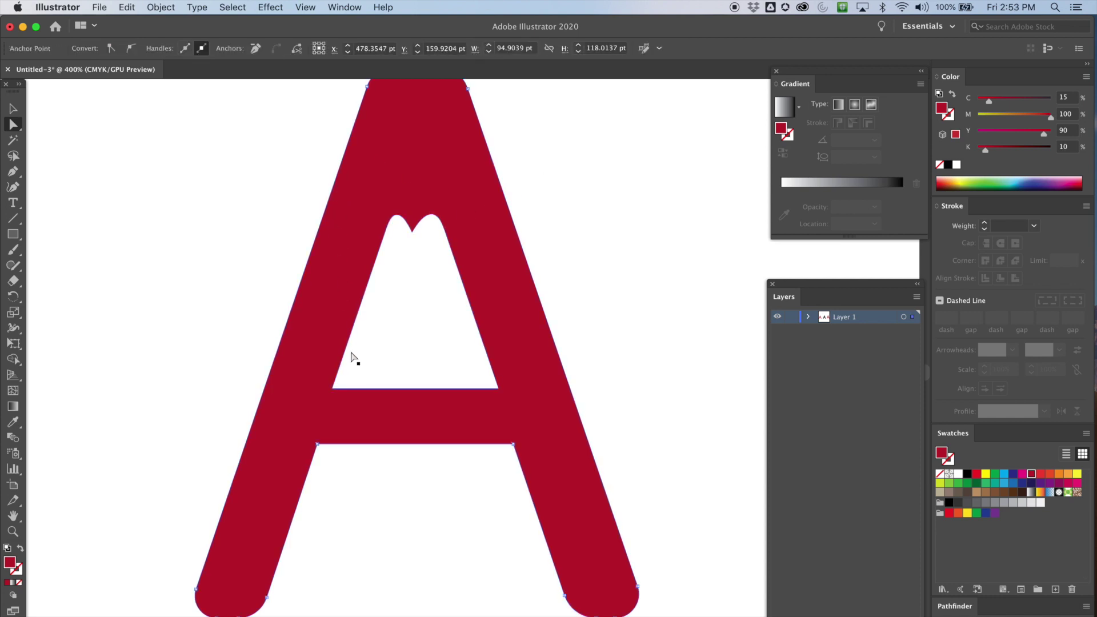
click(336, 395)
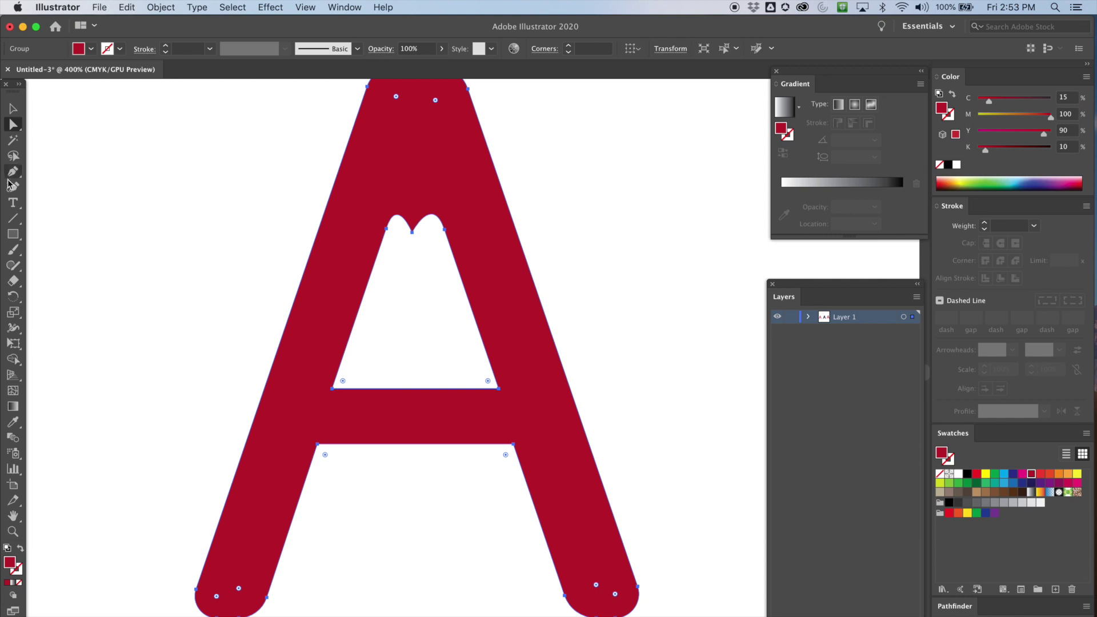
click(14, 172)
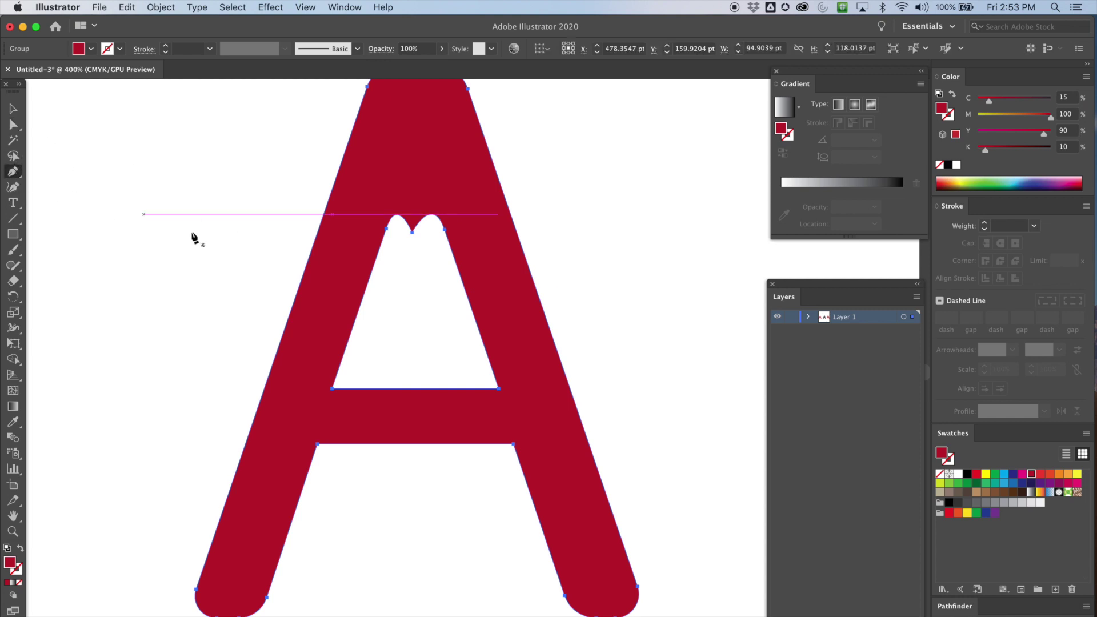
click(332, 389)
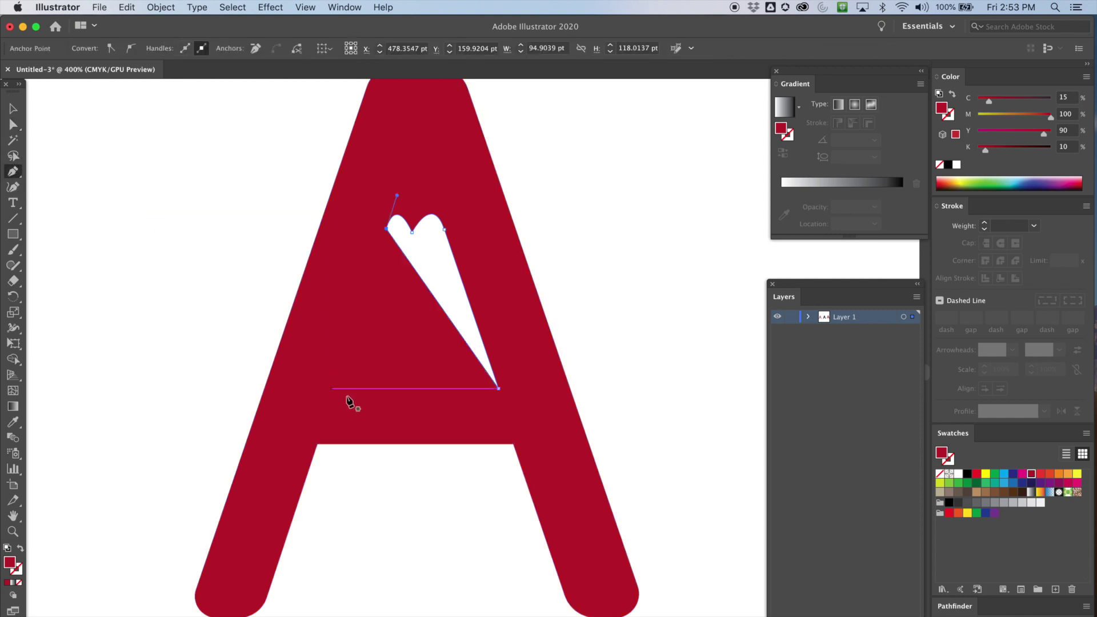
click(498, 389)
click(445, 230)
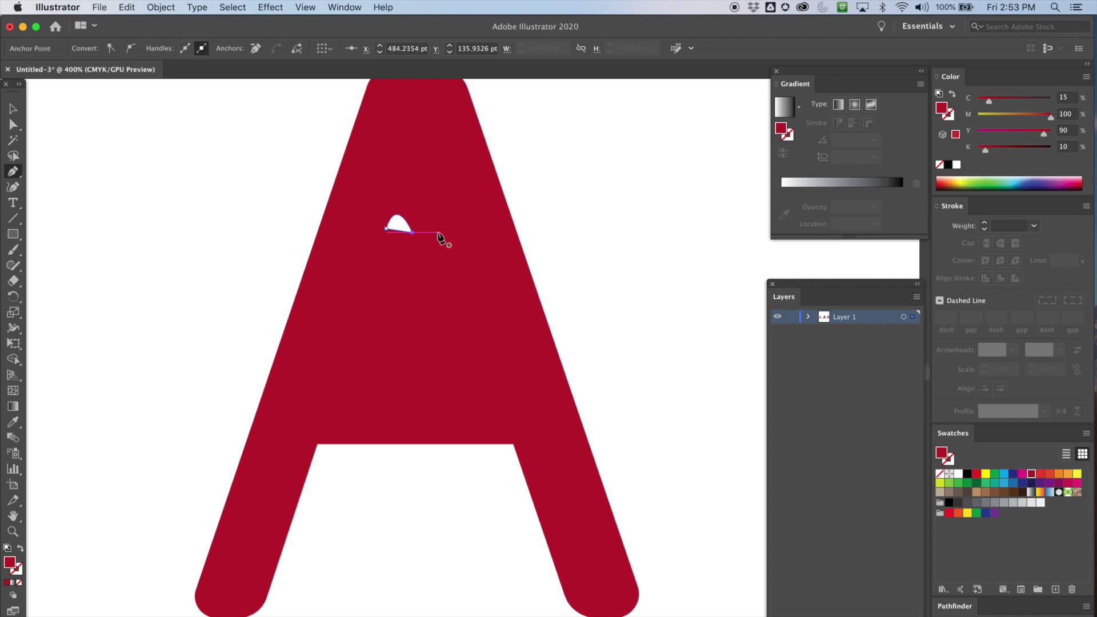
click(387, 228)
click(413, 234)
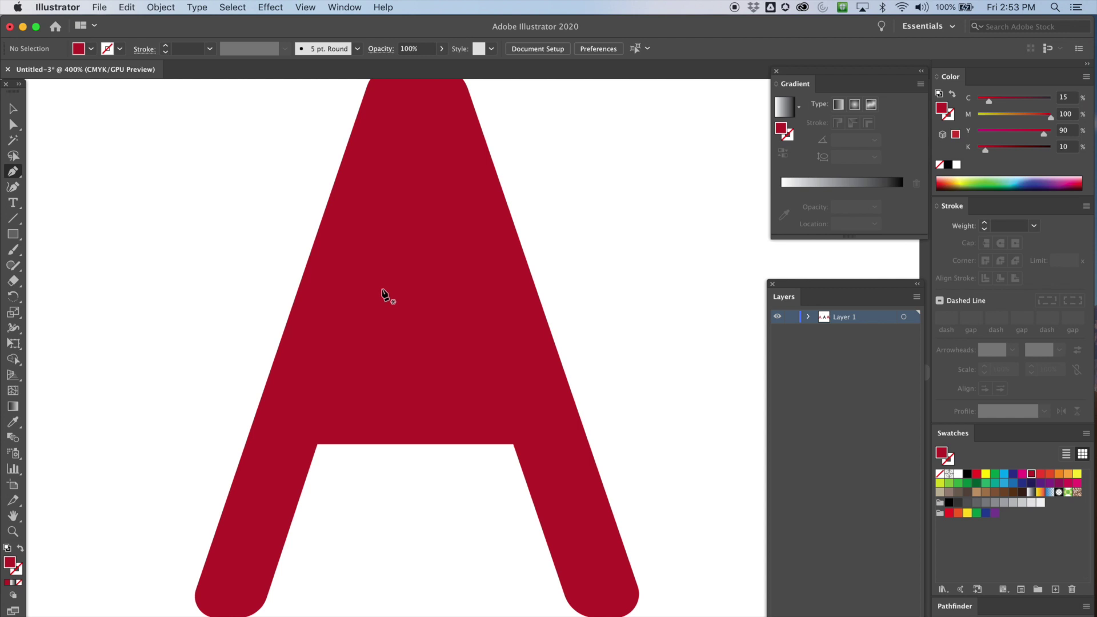
Step: Draw a thin horizontal rectangle about 9.7 pt high beside the solid A
click(16, 125)
key(super+minus)
drag(301, 206, 240, 183)
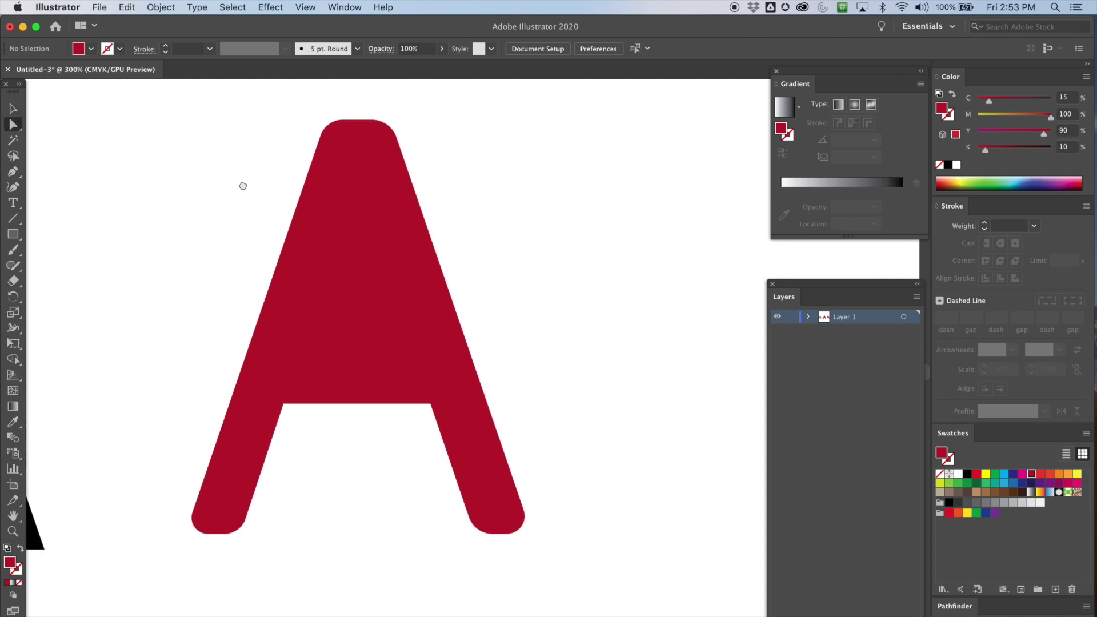
click(310, 231)
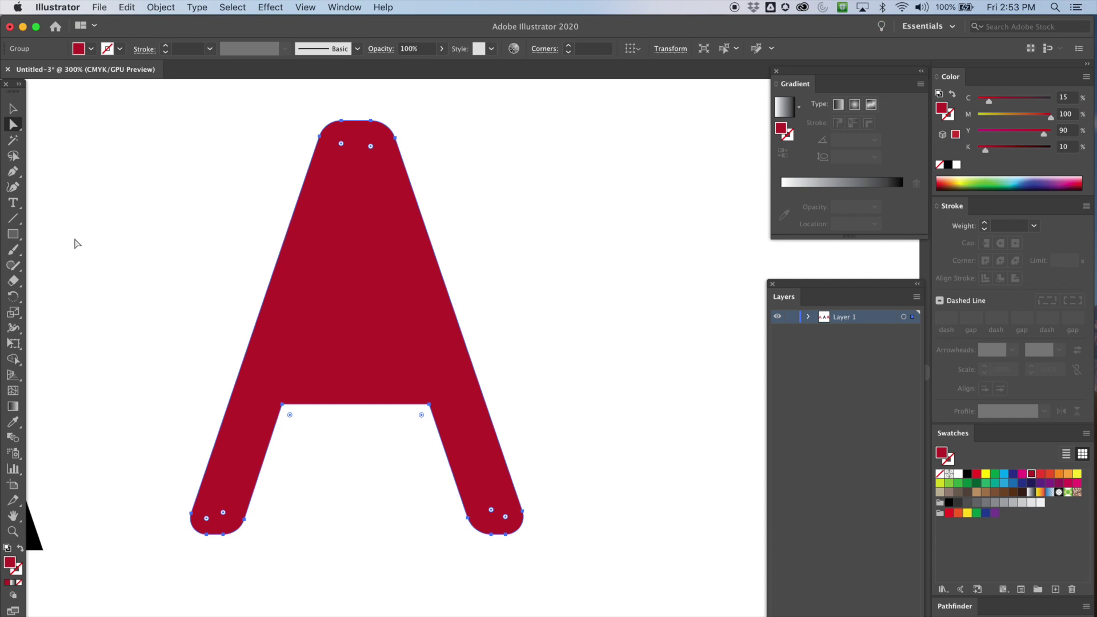
click(12, 235)
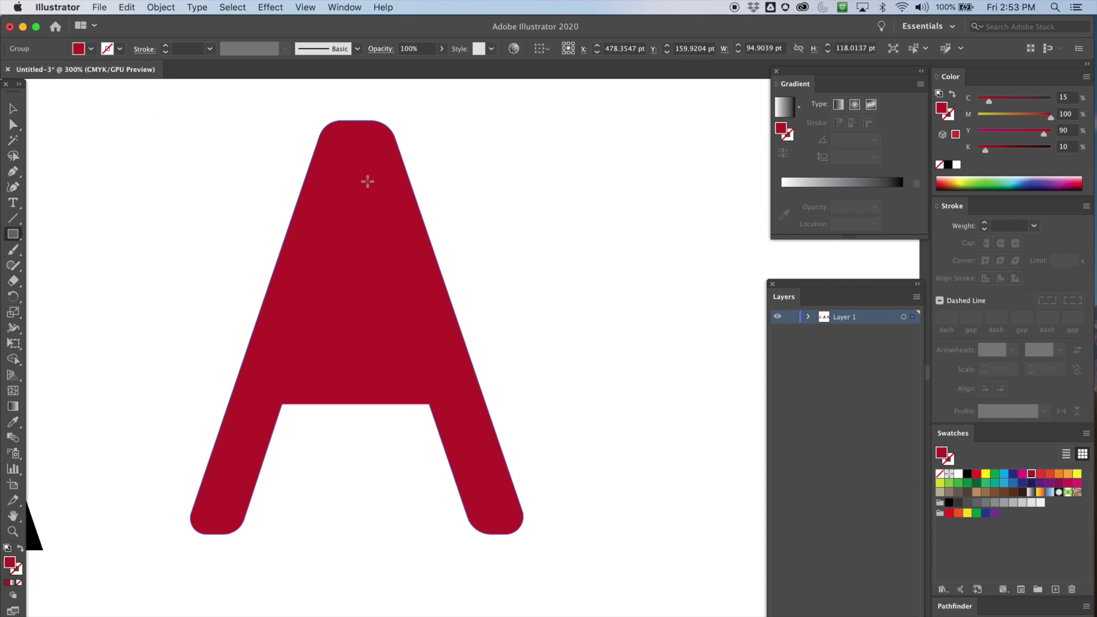
drag(620, 234, 454, 268)
Step: Place the rectangle across the A just above its lower opening and widen it to about 82.5 pt, past both sides of the letter
click(13, 124)
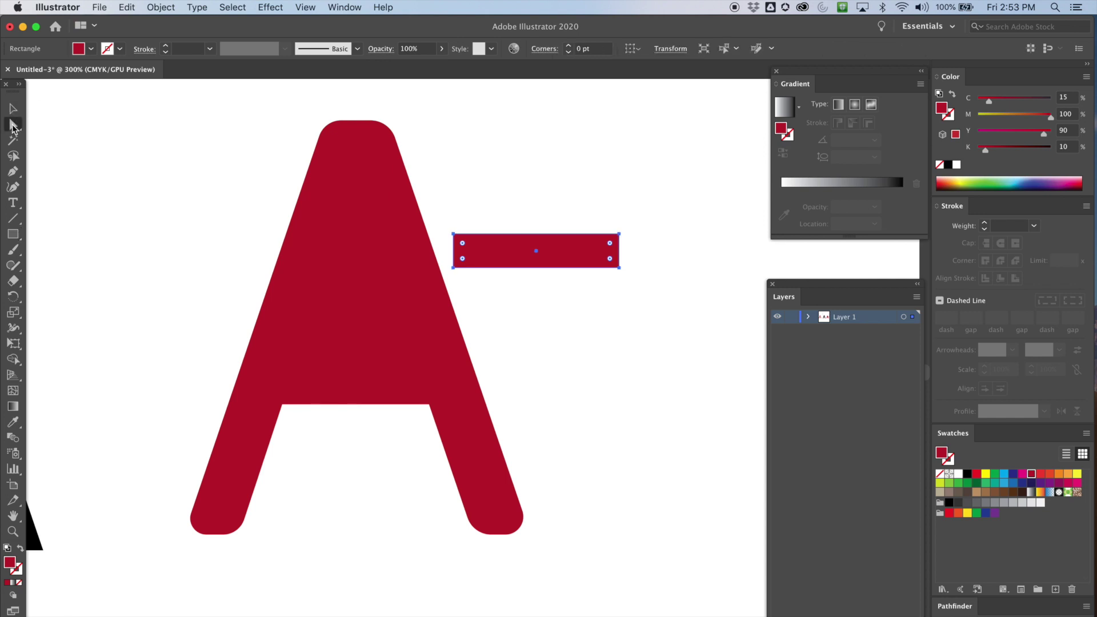
drag(508, 257, 327, 248)
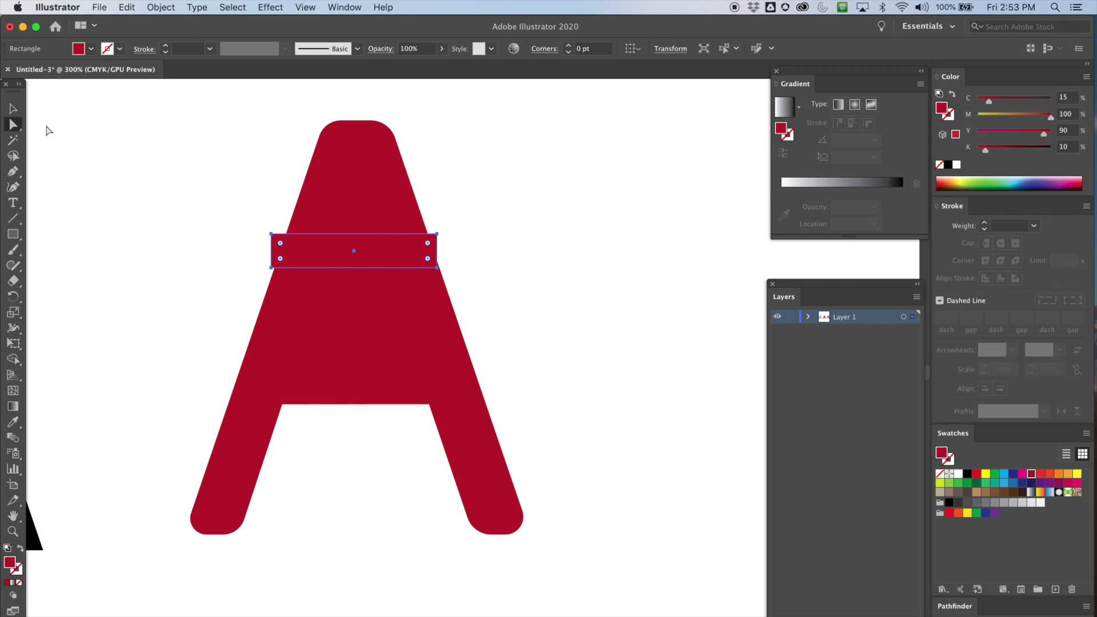
click(13, 110)
drag(271, 254, 214, 251)
drag(438, 250, 503, 250)
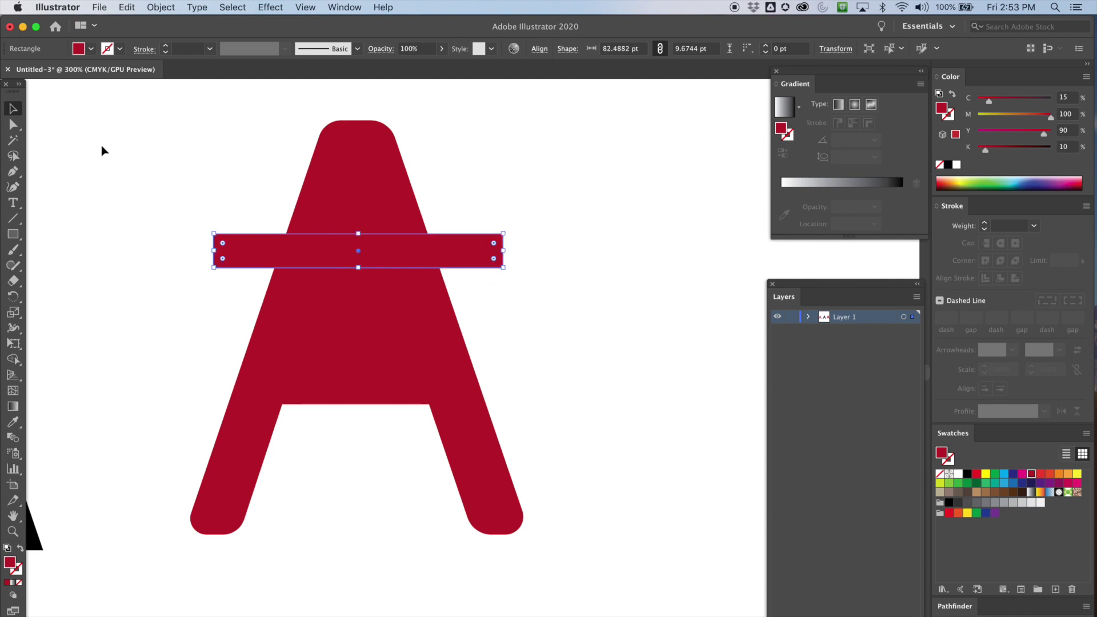
drag(344, 253, 338, 372)
Step: Fill the rectangle crossing the A with dark blue
click(485, 186)
click(269, 355)
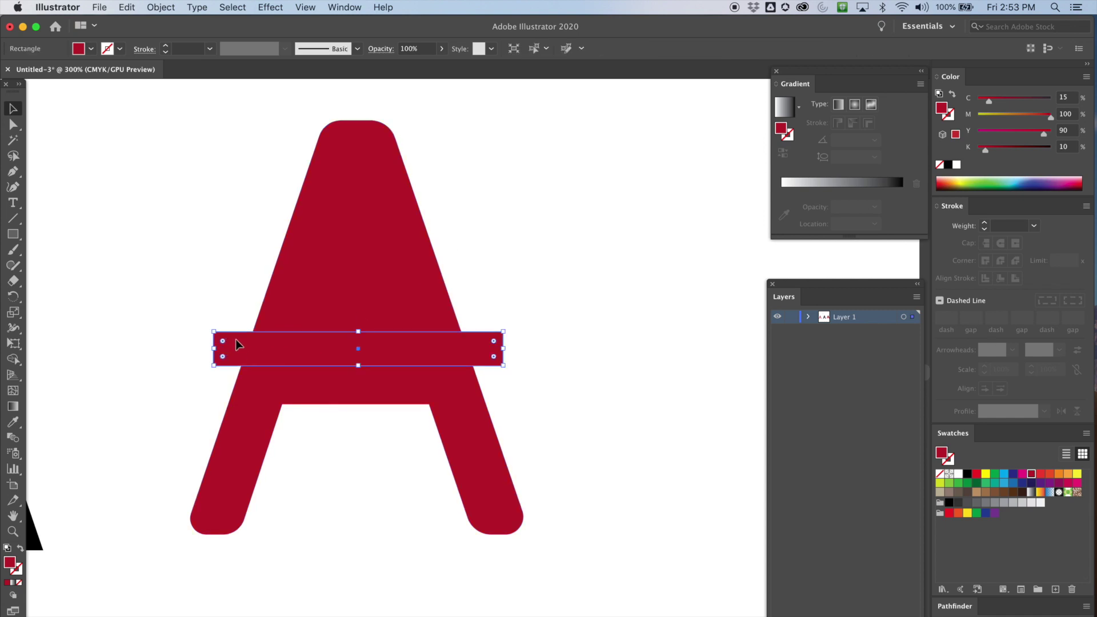
click(91, 49)
click(82, 70)
Step: Subtract the blue rectangle from the A with Pathfinder's Minus Front, cutting a horizontal gap through the letter
drag(145, 182, 507, 504)
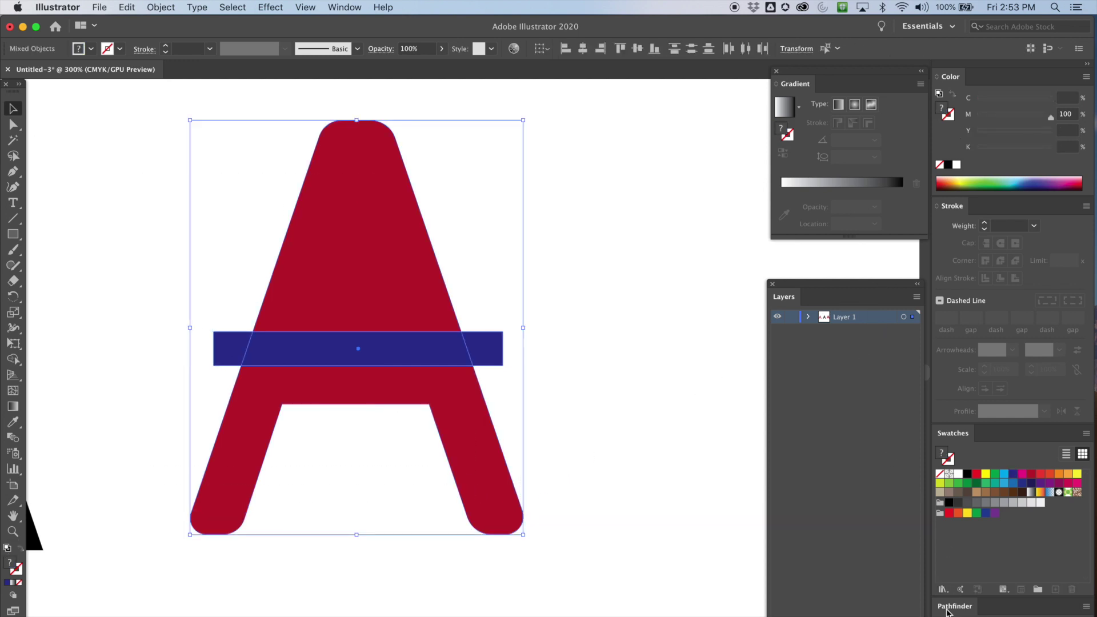
drag(952, 610, 606, 119)
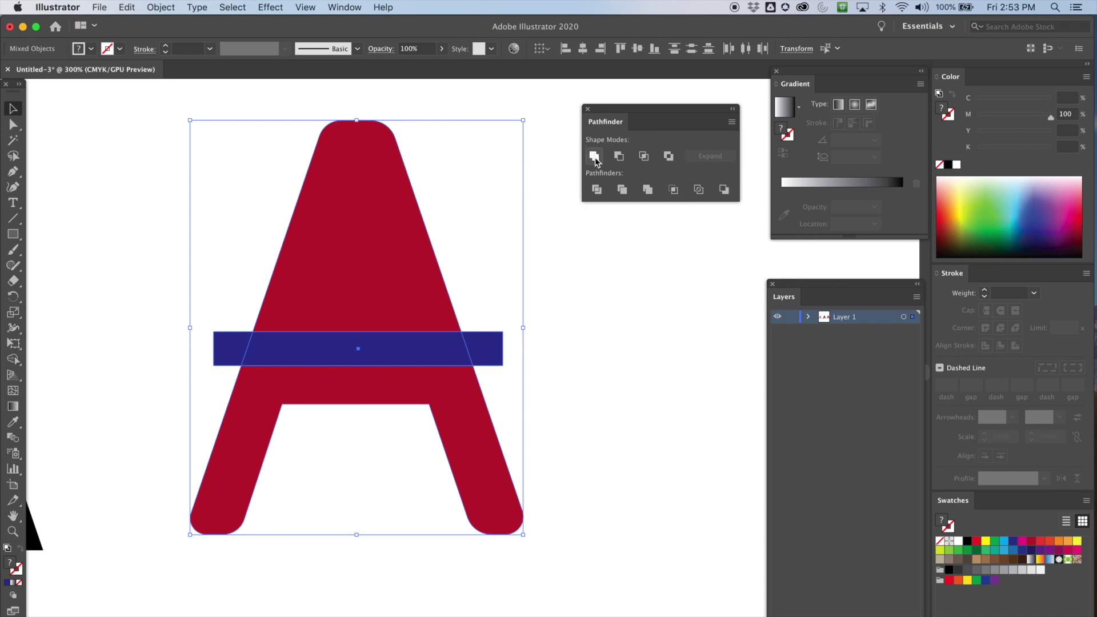
click(619, 156)
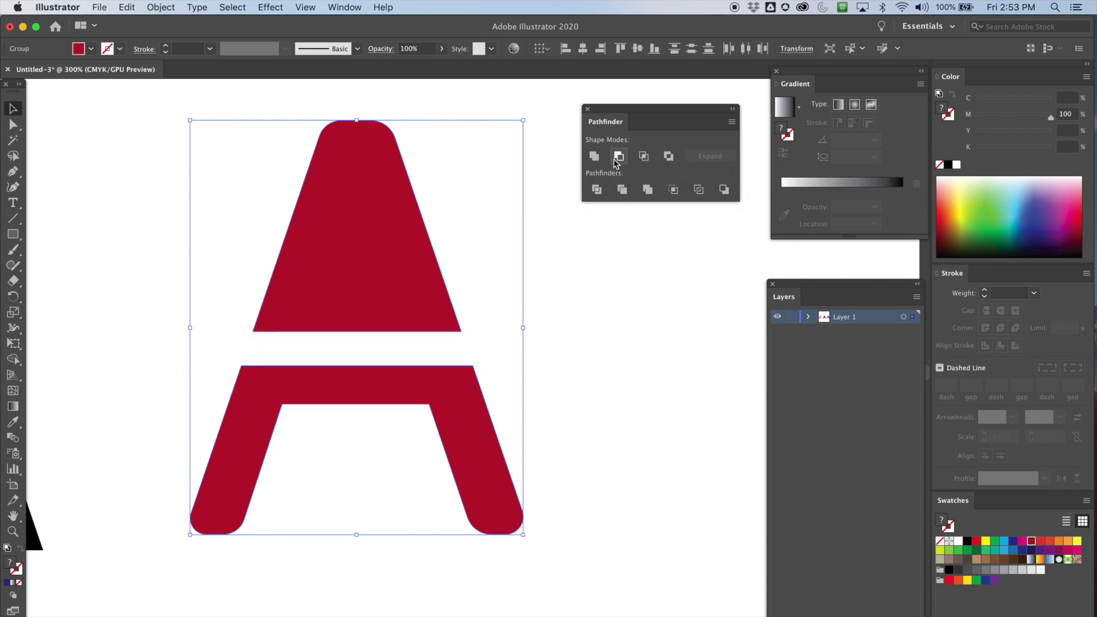
click(574, 284)
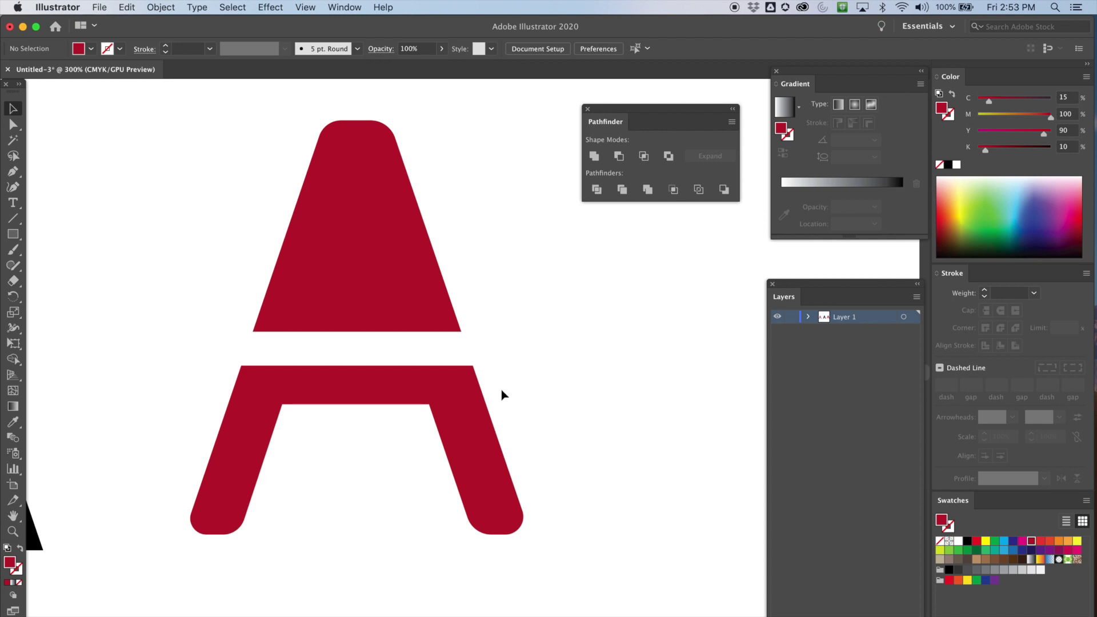
drag(606, 105, 619, 92)
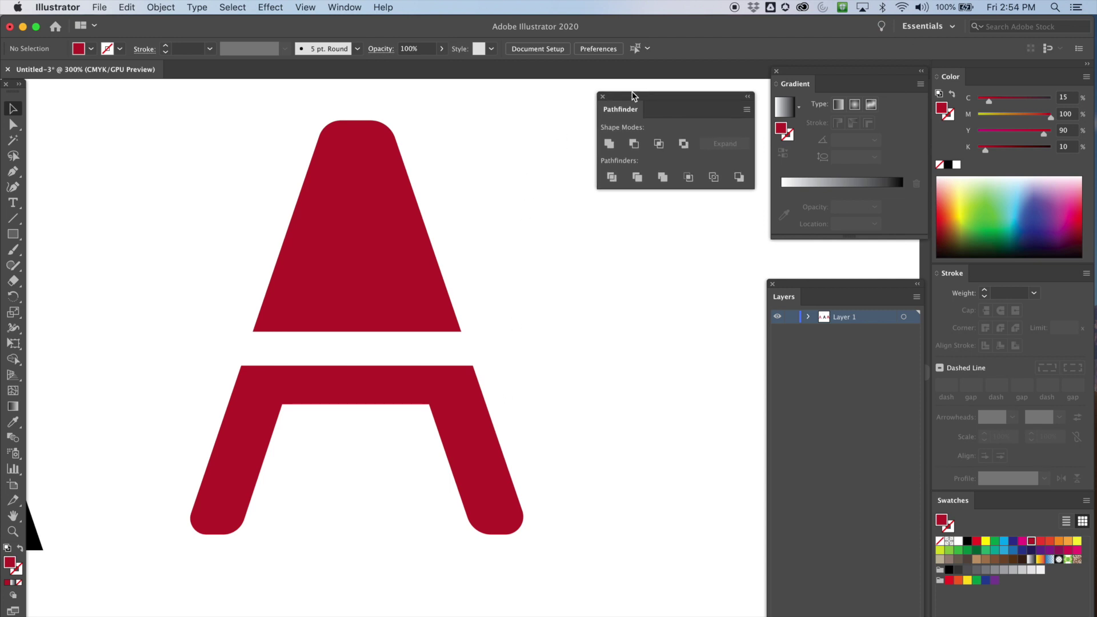
Step: Duplicate the live-type red A and place the copy to the right of the cut A
drag(490, 237, 475, 268)
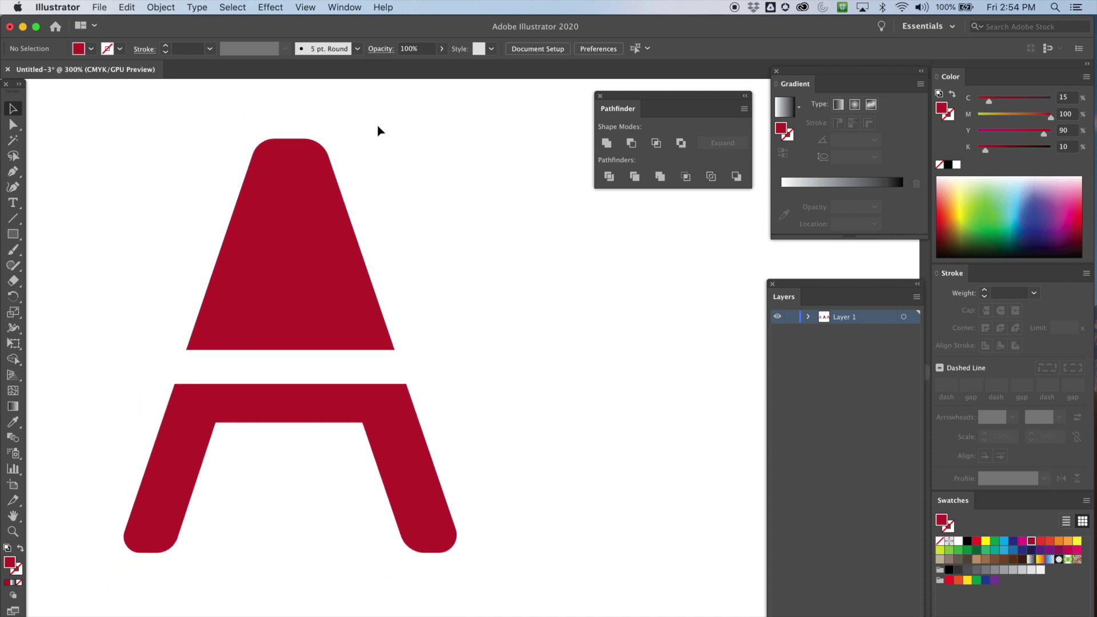
key(super+minus)
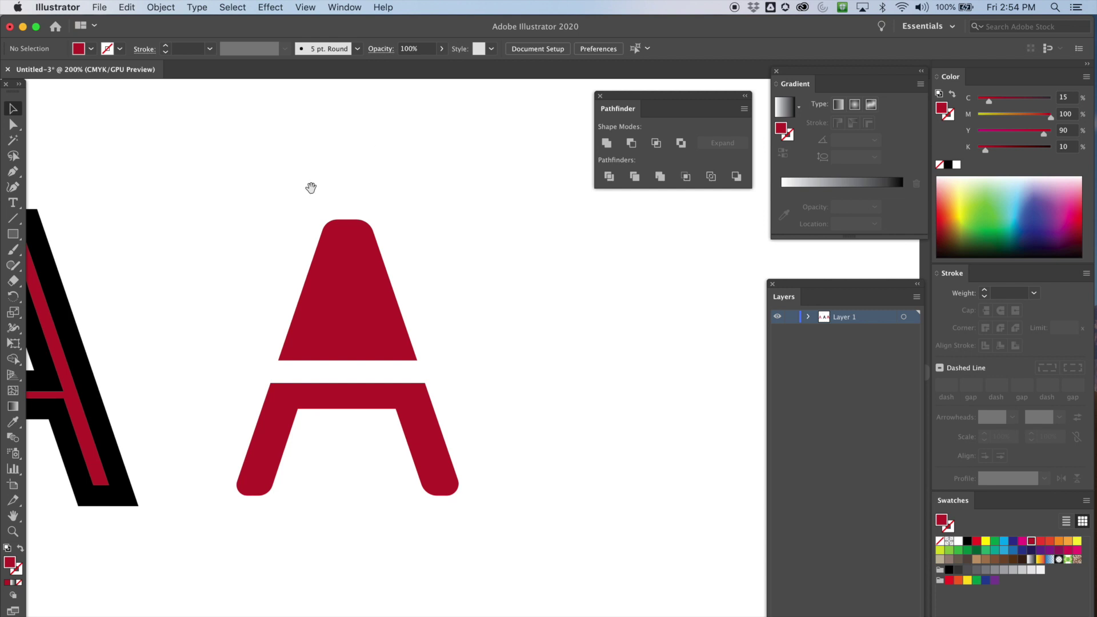
key(super+minus)
drag(291, 201, 421, 239)
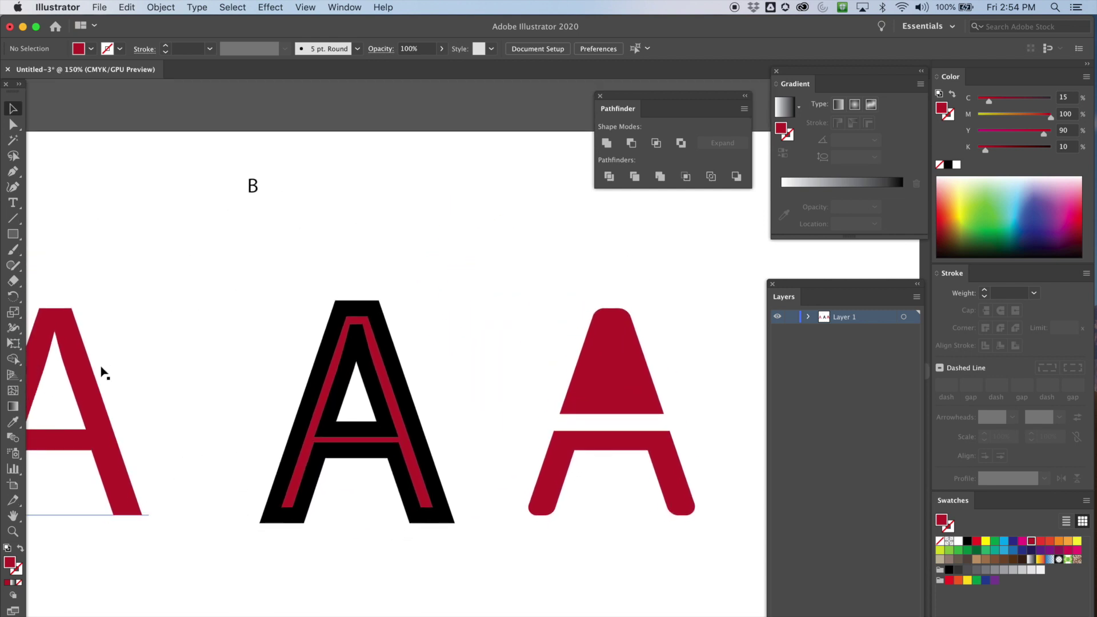
drag(84, 372, 140, 371)
scroll(369, 192, down, 5)
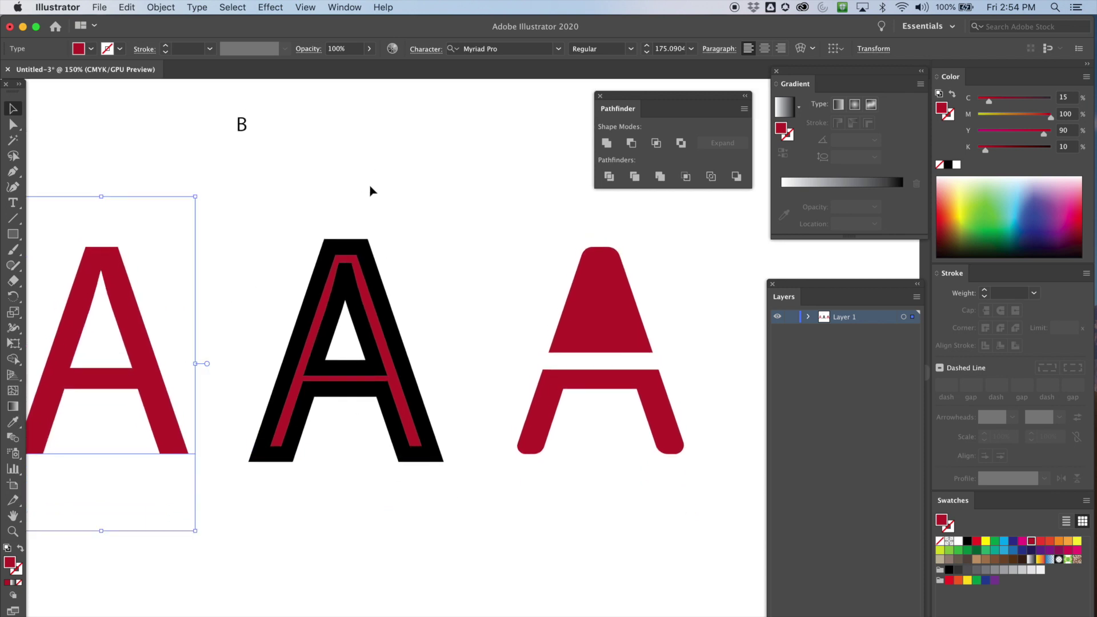
key(super+minus)
scroll(355, 247, right, 5)
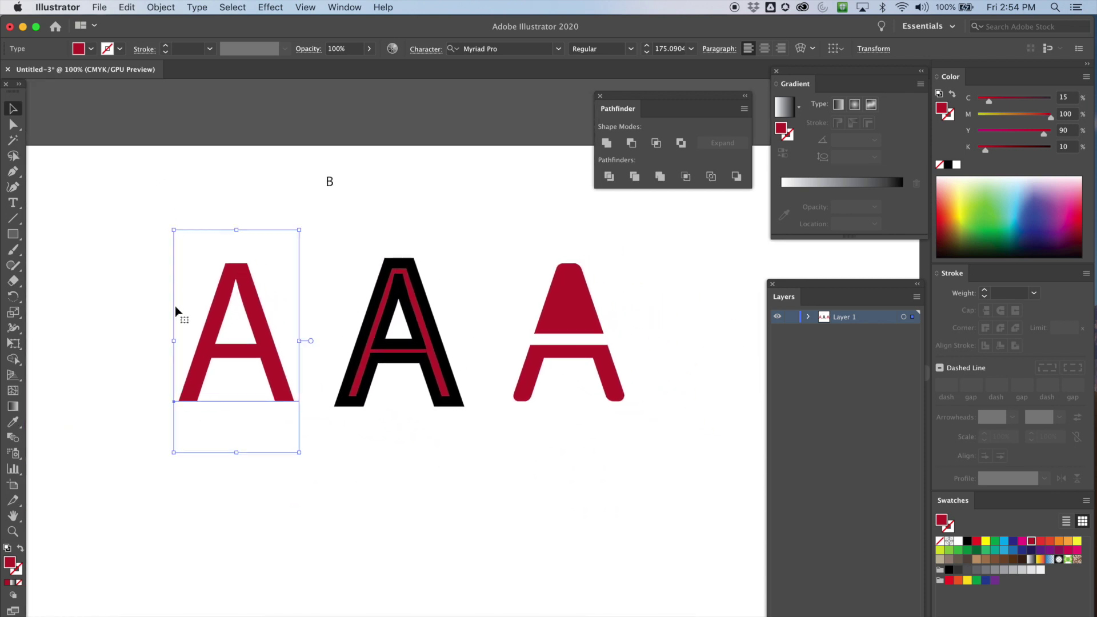
drag(249, 308, 700, 318)
Step: Convert the new copy of the live-type A to outlines
scroll(699, 317, right, 5)
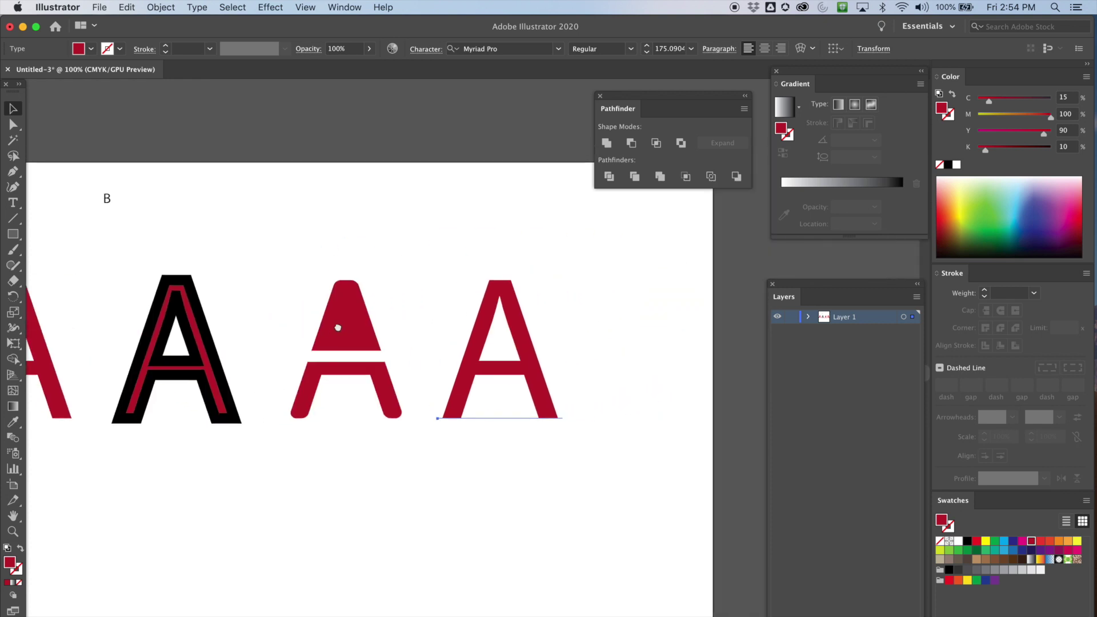
key(super+equal)
click(370, 176)
click(411, 260)
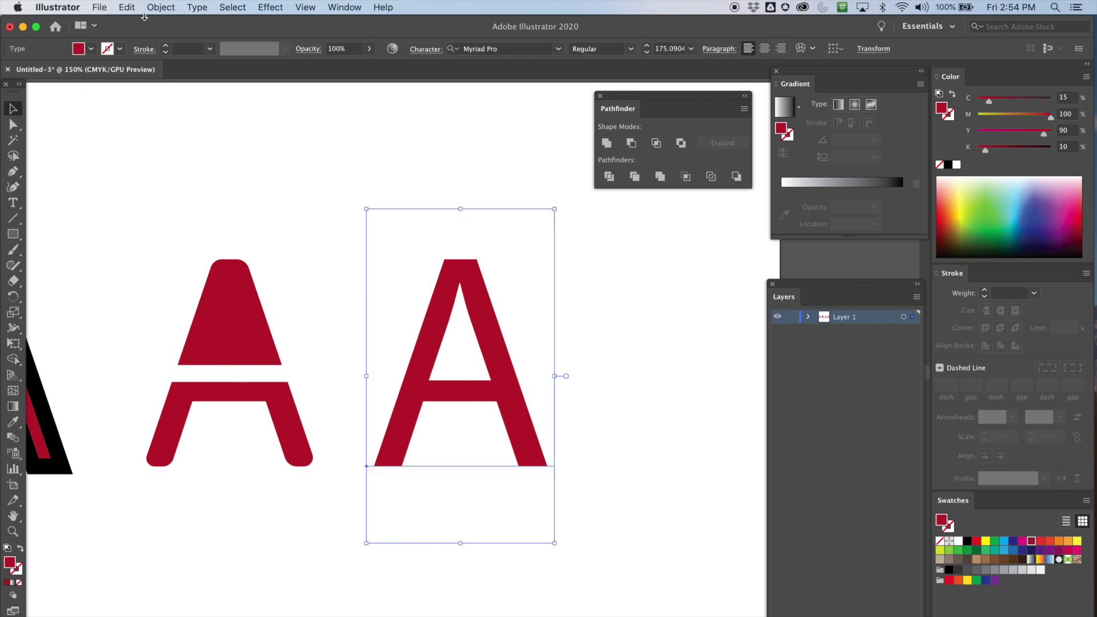
click(161, 8)
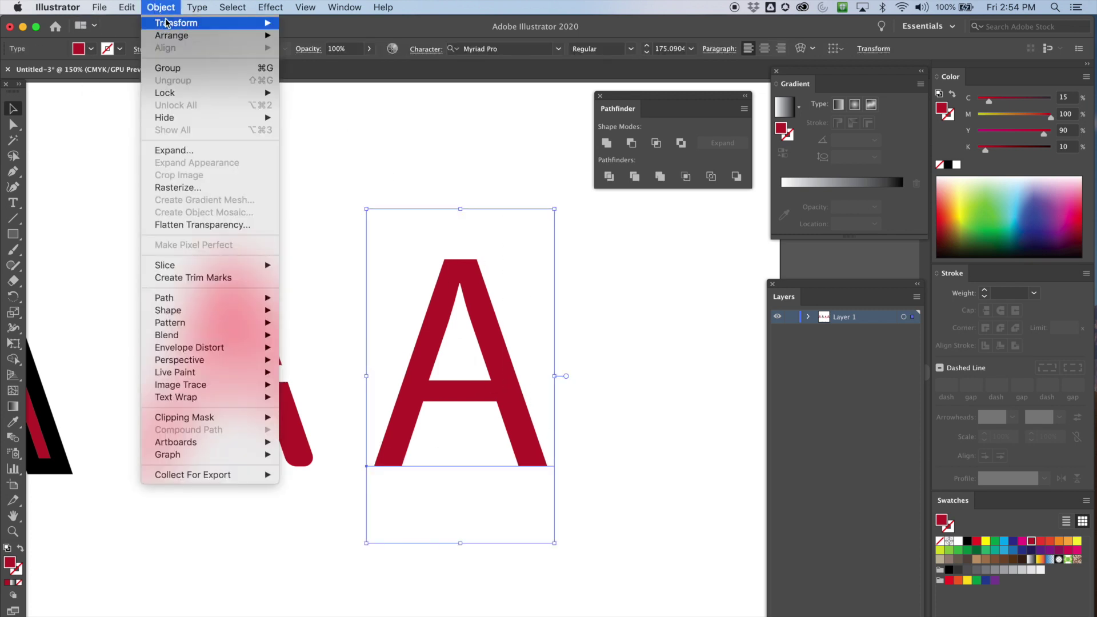
mouse_move(196, 7)
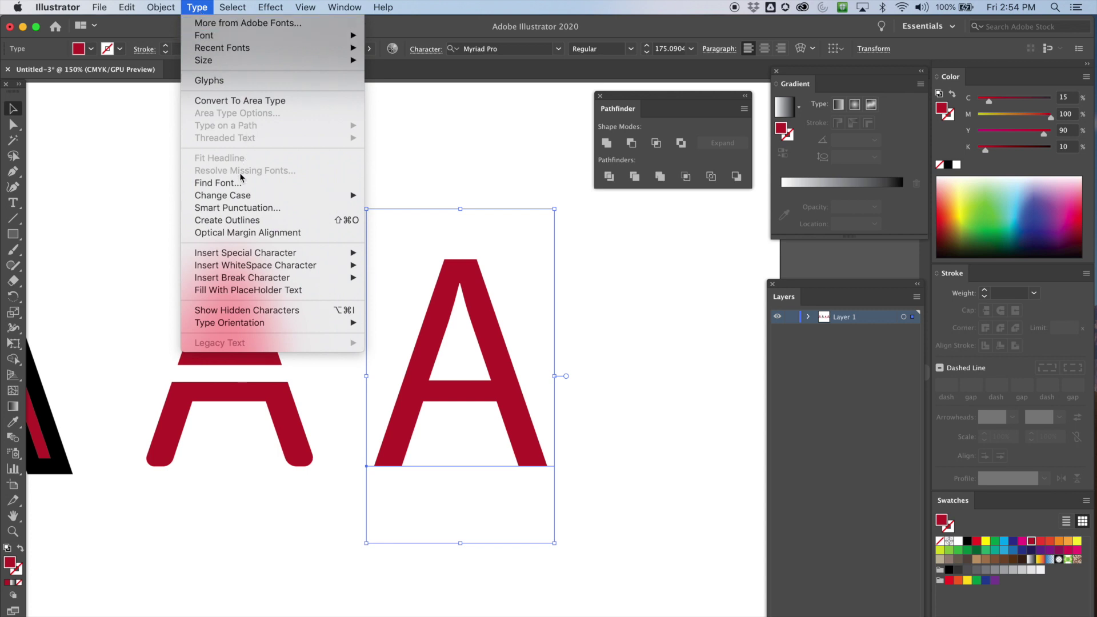
click(242, 220)
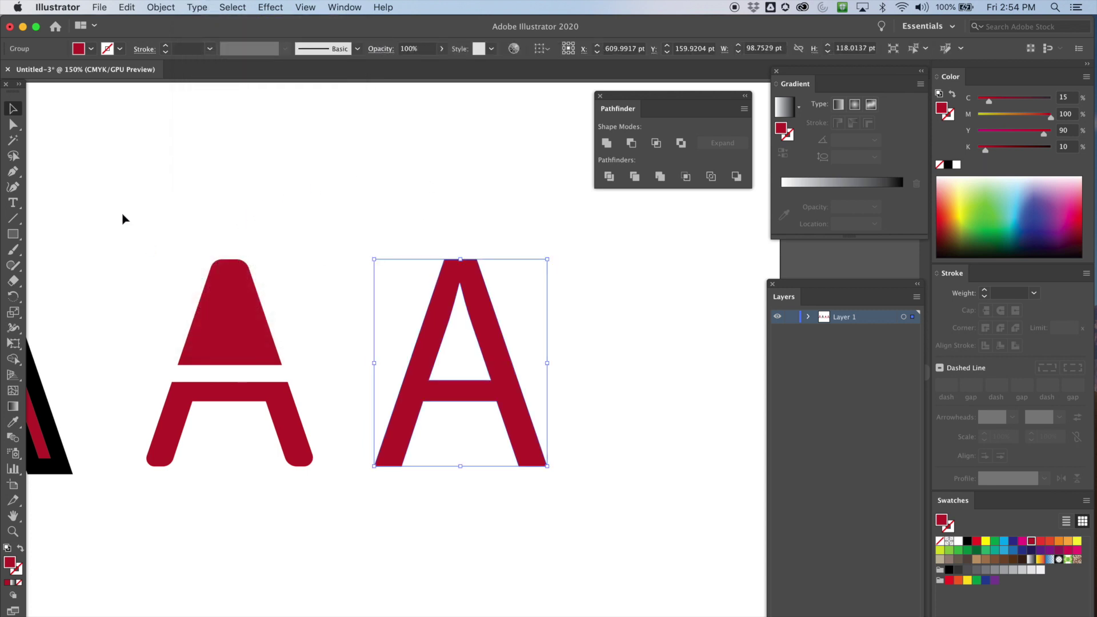
Step: Give the newly outlined A a black stroke of 8 pt
click(123, 51)
click(36, 71)
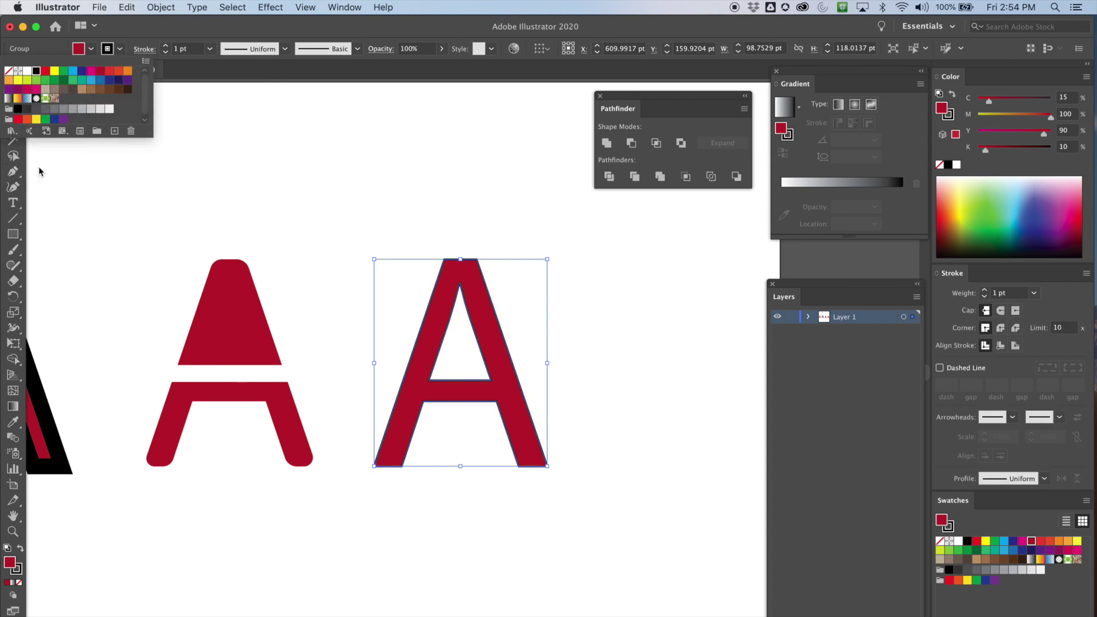
click(165, 45)
click(166, 46)
click(165, 45)
click(165, 45)
click(166, 46)
click(166, 45)
click(166, 46)
click(166, 45)
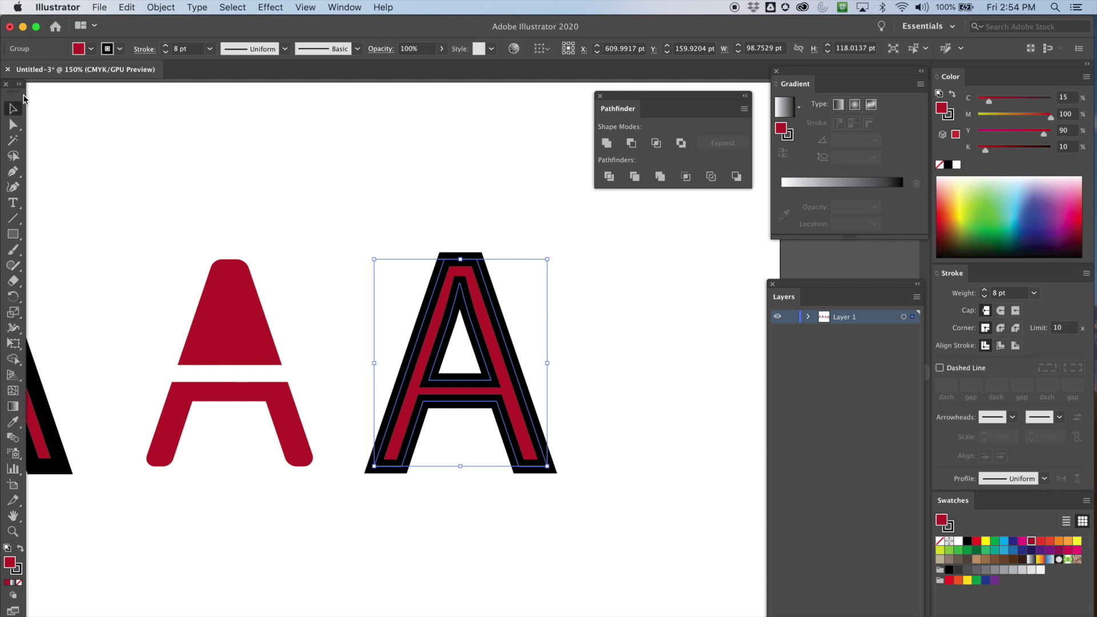
click(568, 394)
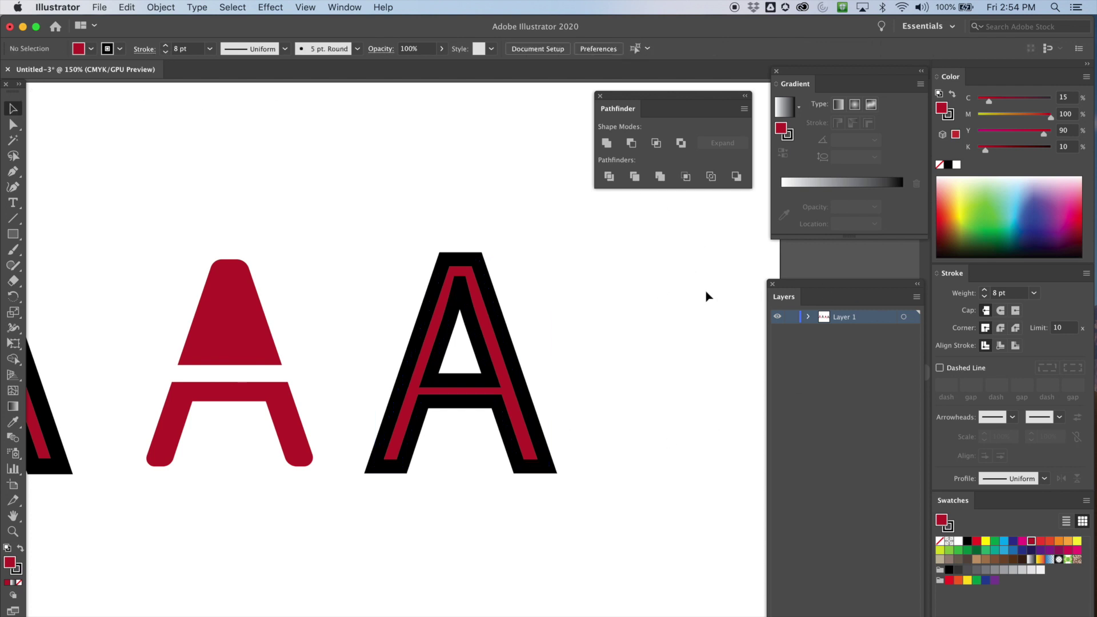
Step: Try the inside alignment for the outlined A's black stroke and set its alignment to outside
click(502, 328)
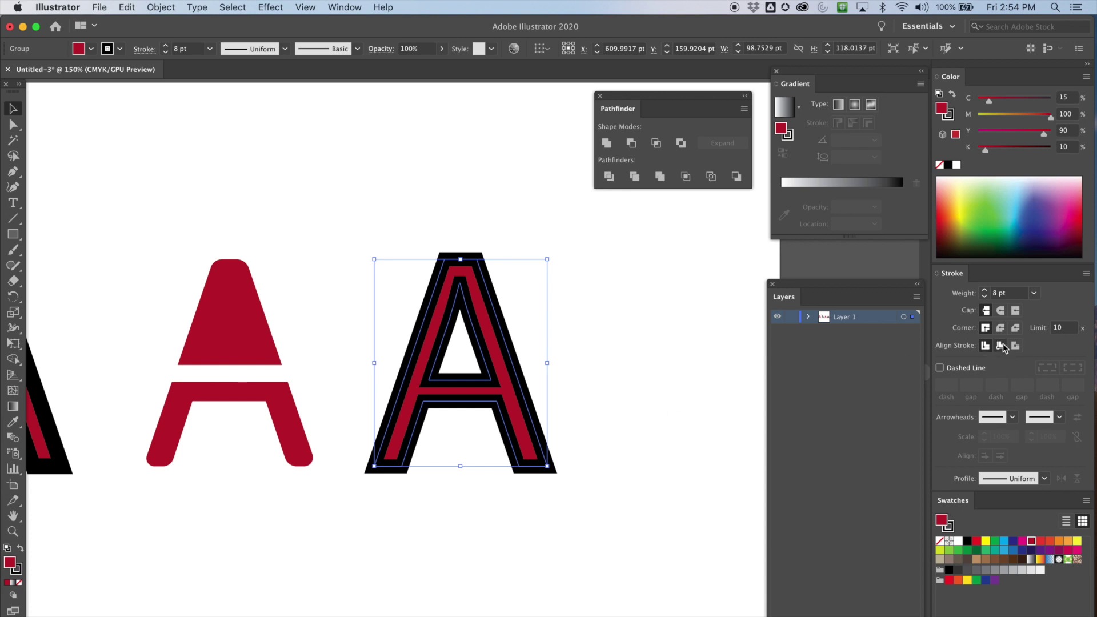
click(1002, 347)
click(1016, 347)
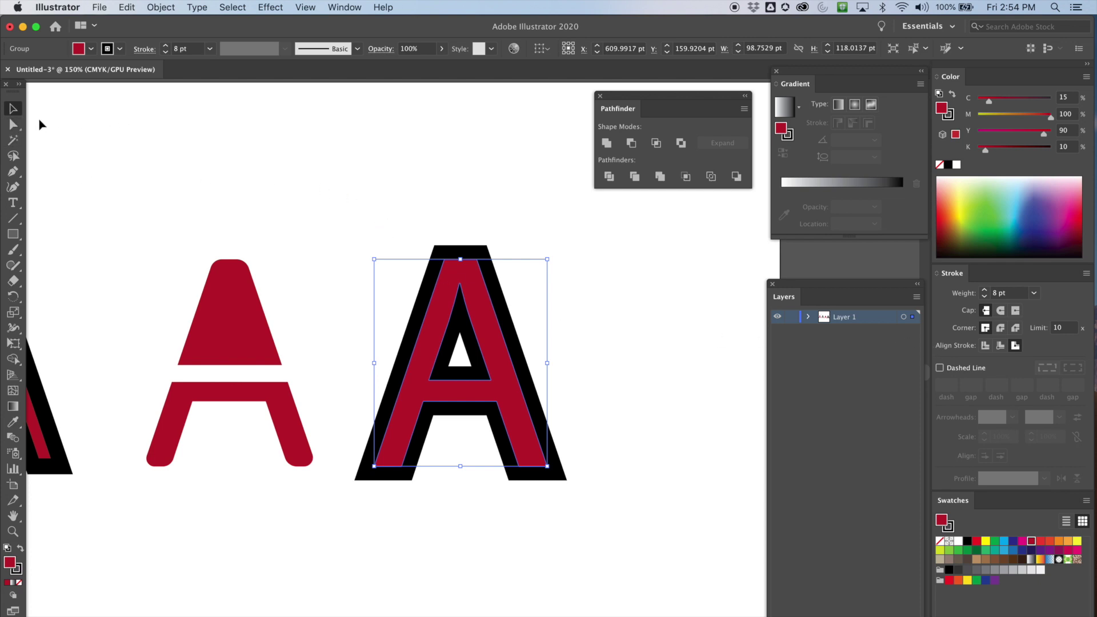
click(240, 127)
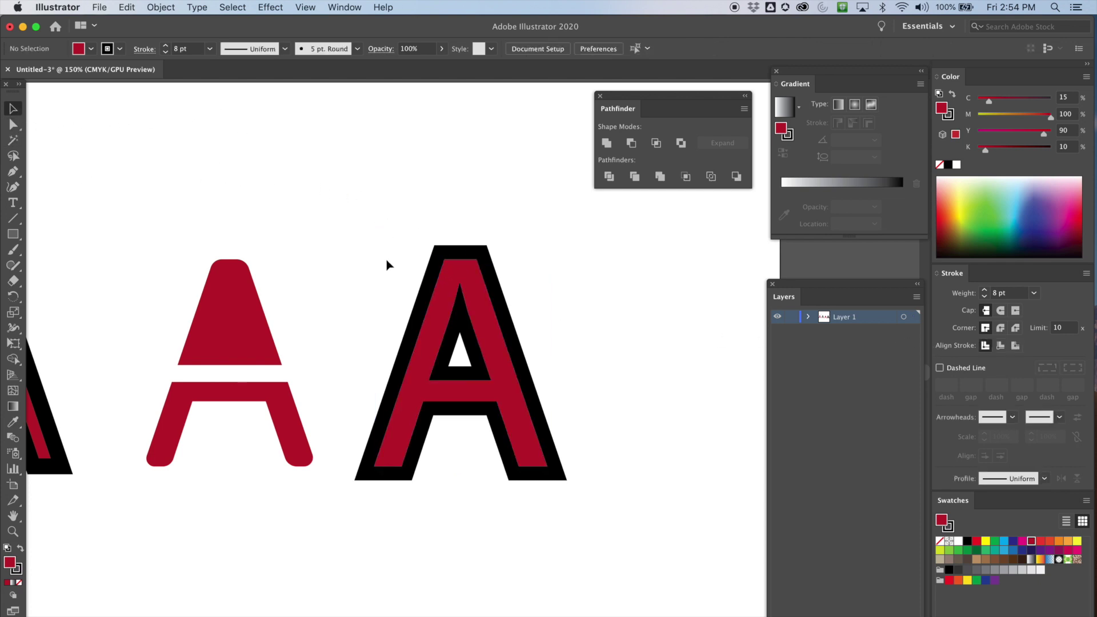
scroll(361, 270, left, 6)
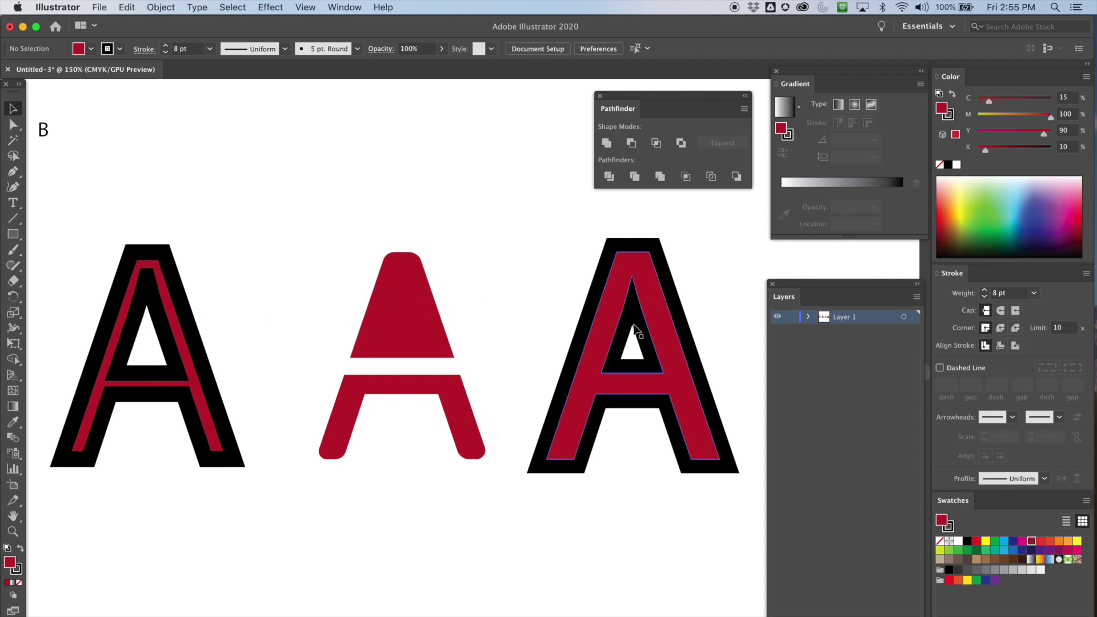
drag(589, 387, 483, 434)
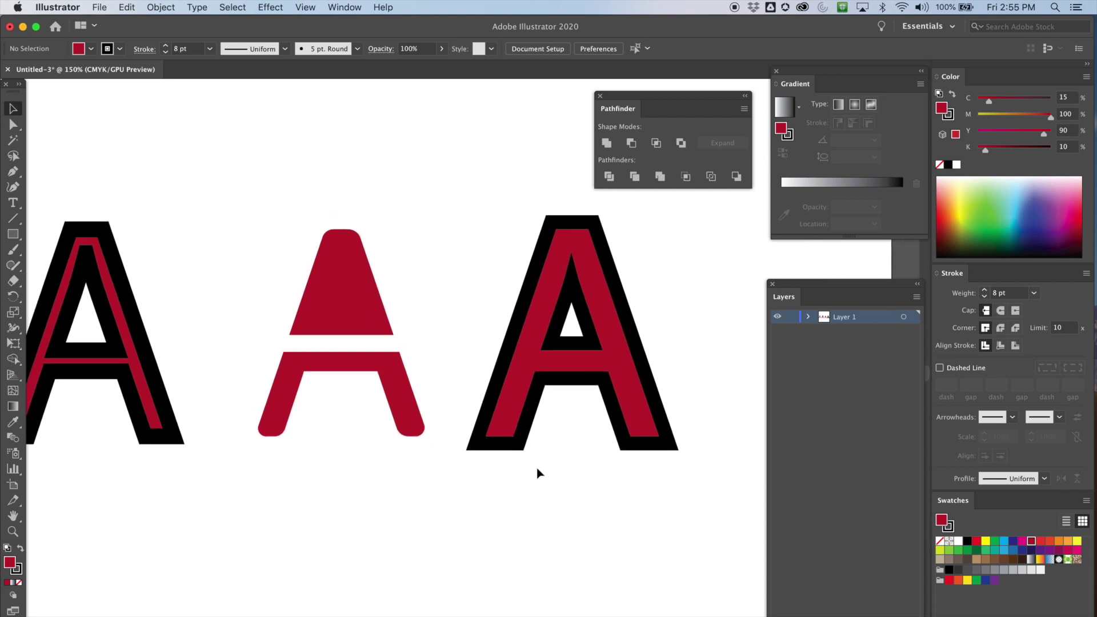
drag(523, 511, 549, 531)
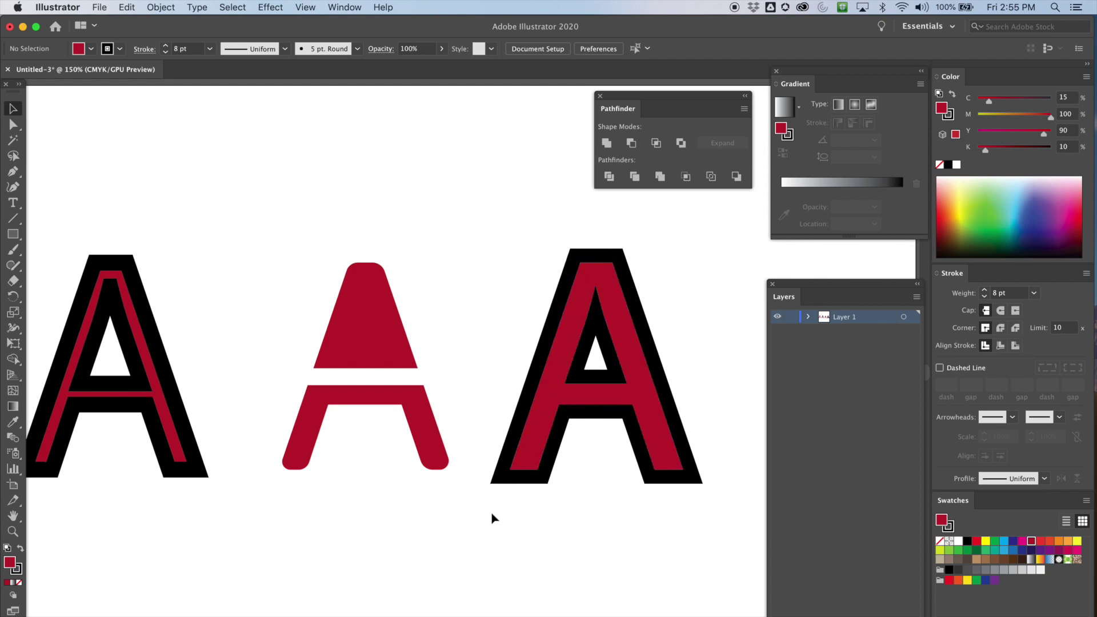
key(super+equal)
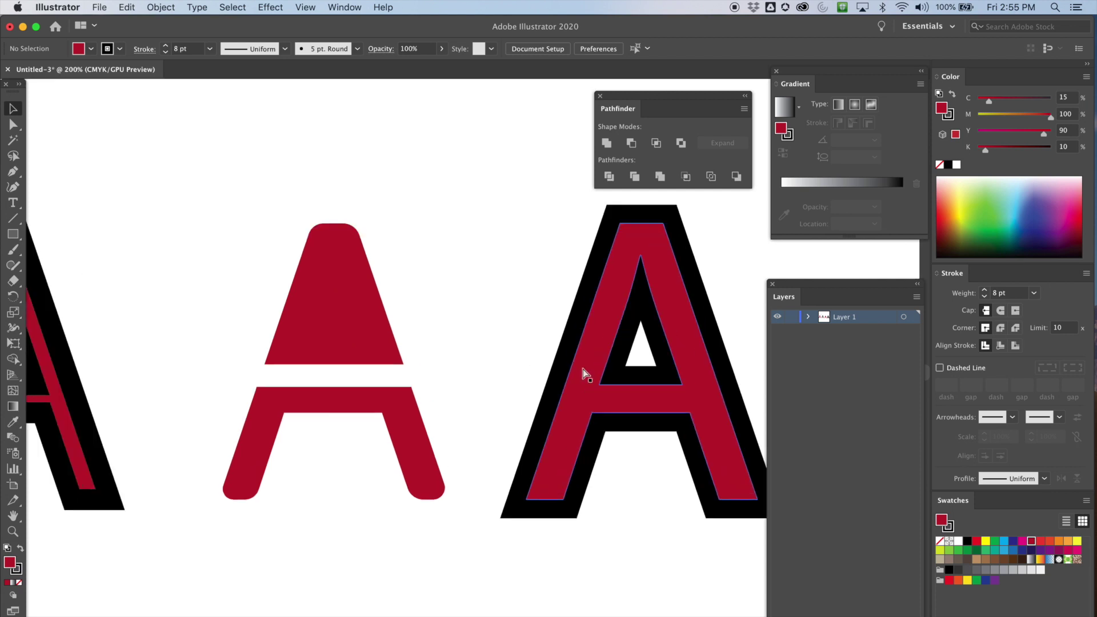
key(super+equal)
drag(593, 368, 264, 366)
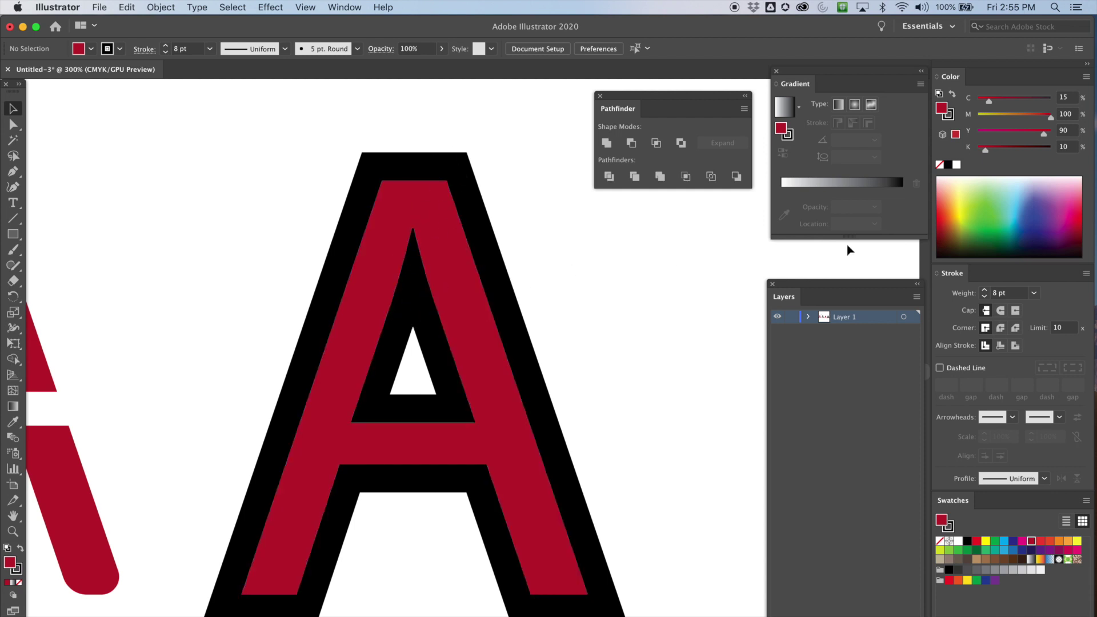
click(1001, 328)
click(1012, 329)
click(1001, 328)
click(1001, 310)
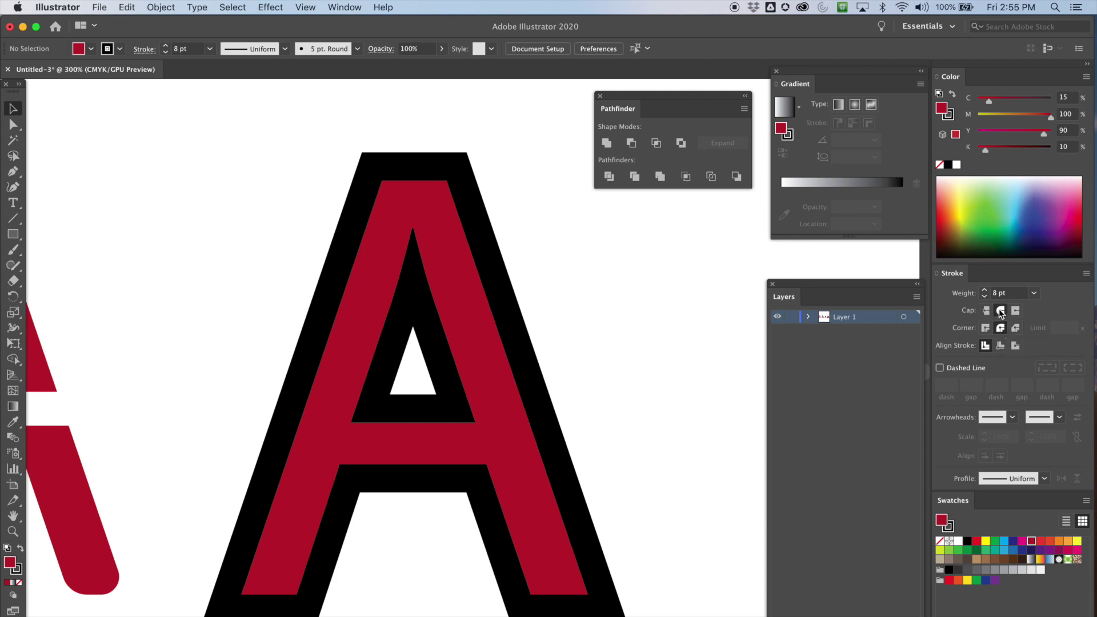
click(987, 310)
Step: Give the black stroke of the outlined rightmost A round corner joins and a butt cap
click(483, 291)
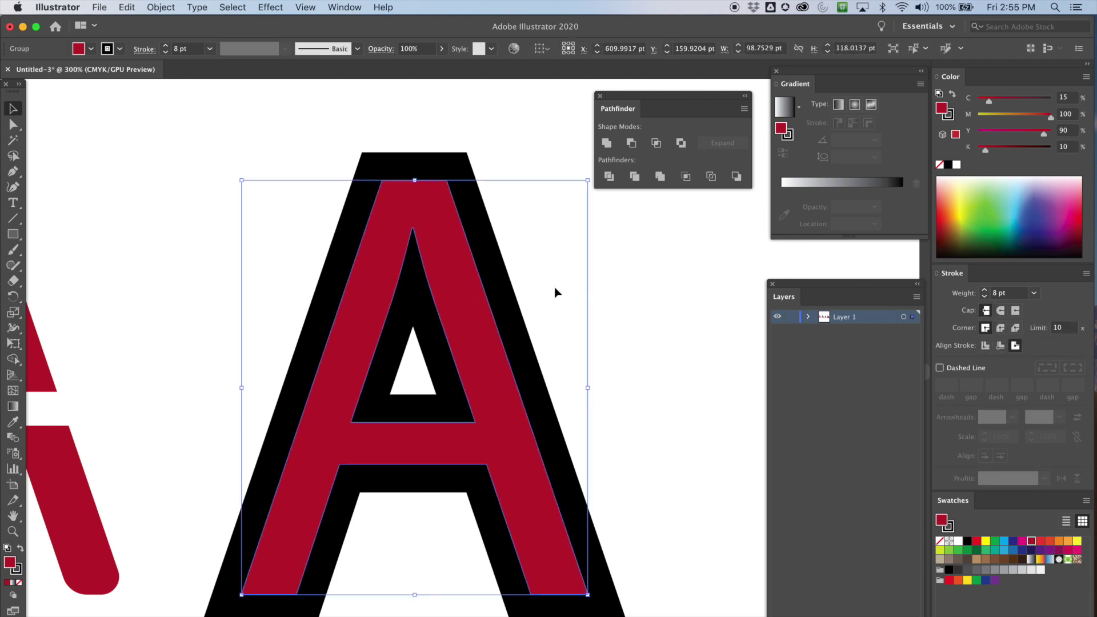
click(1000, 329)
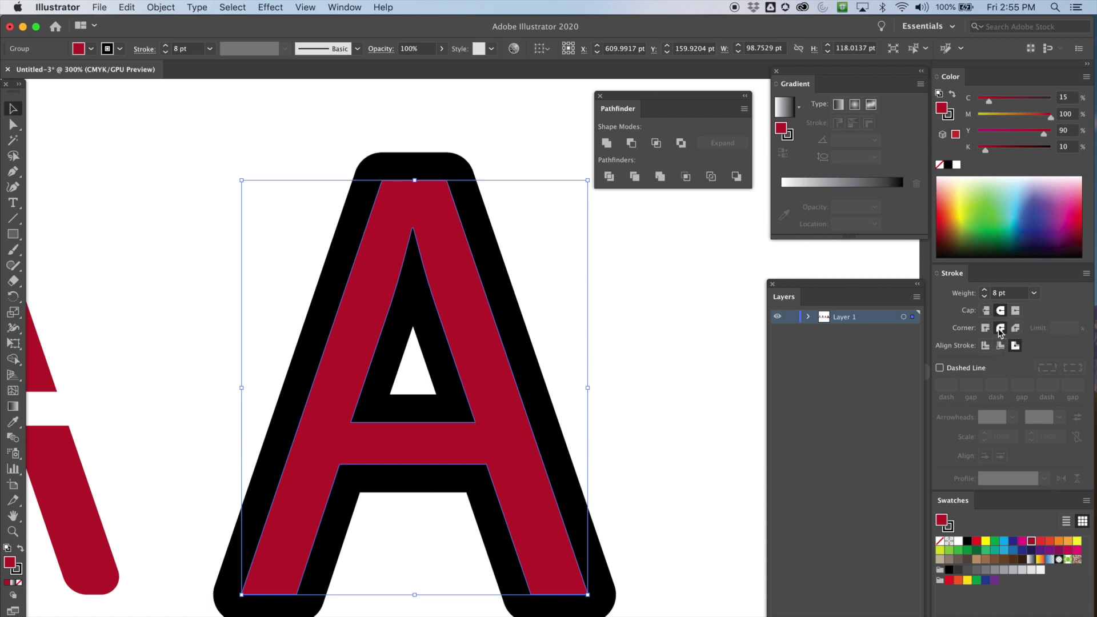
click(987, 311)
click(650, 386)
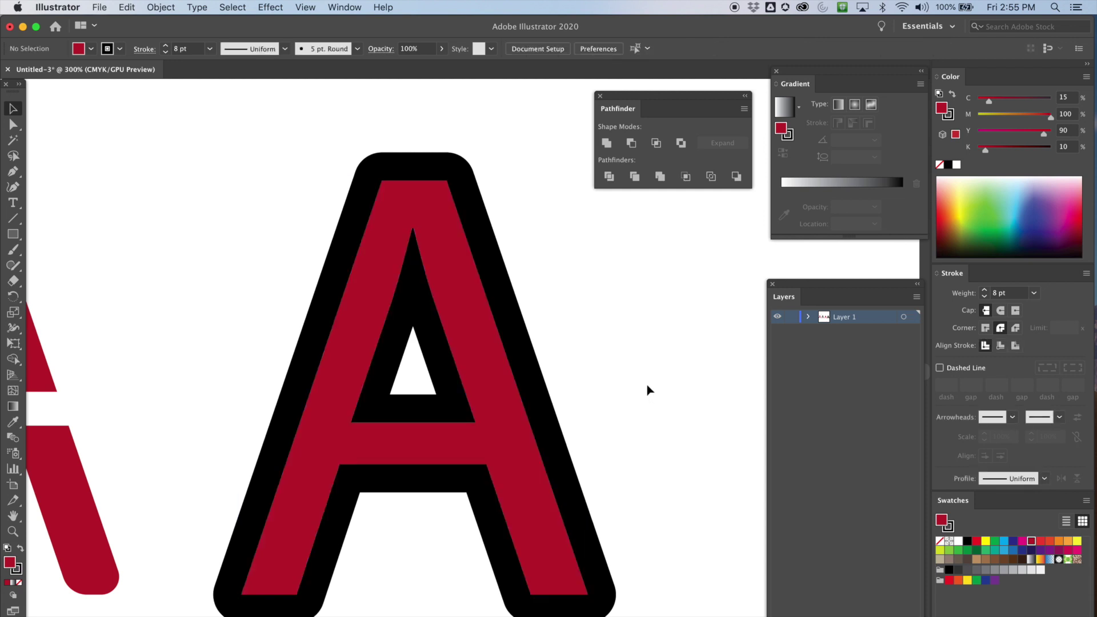
Step: Add a new line of point type in the empty area below the row of As and set its font to Trajan Pro
key(super+minus)
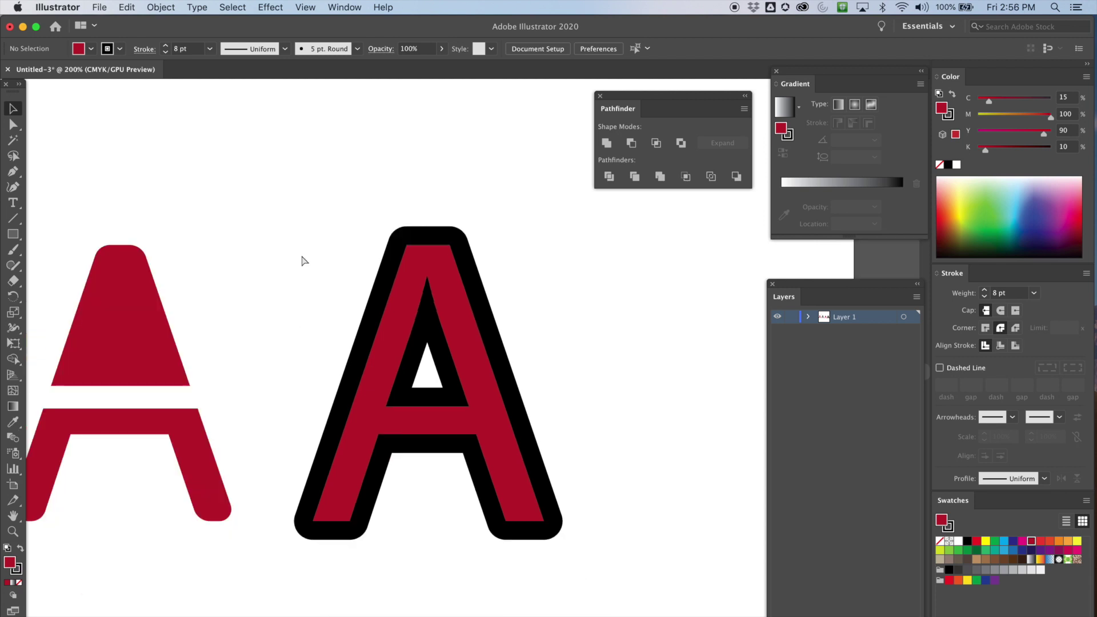
key(super+minus)
scroll(299, 261, left, 5)
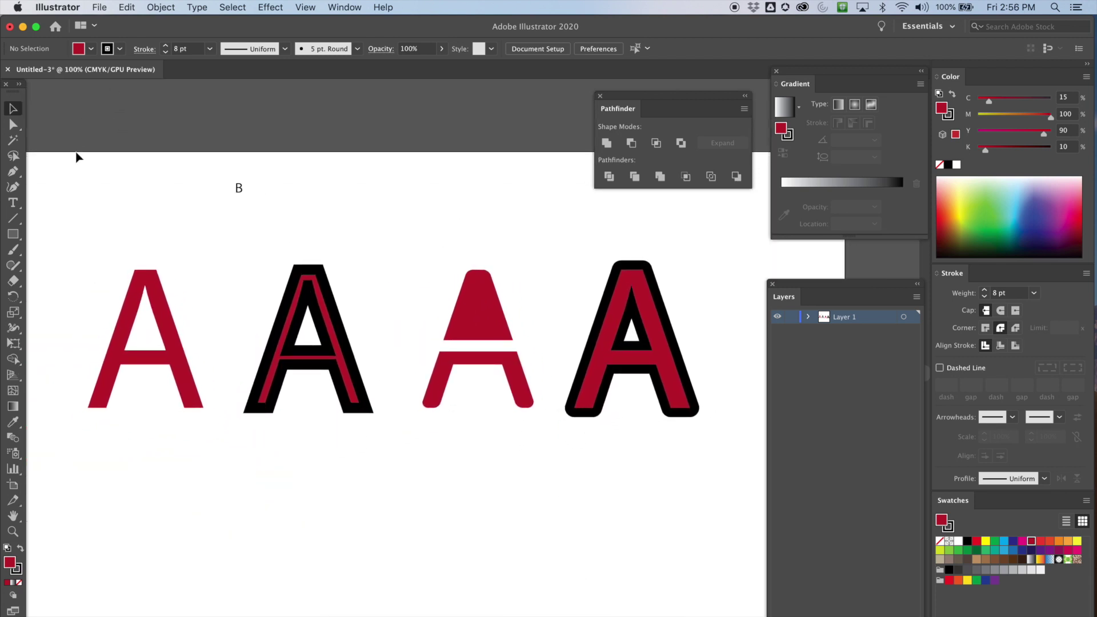
click(14, 204)
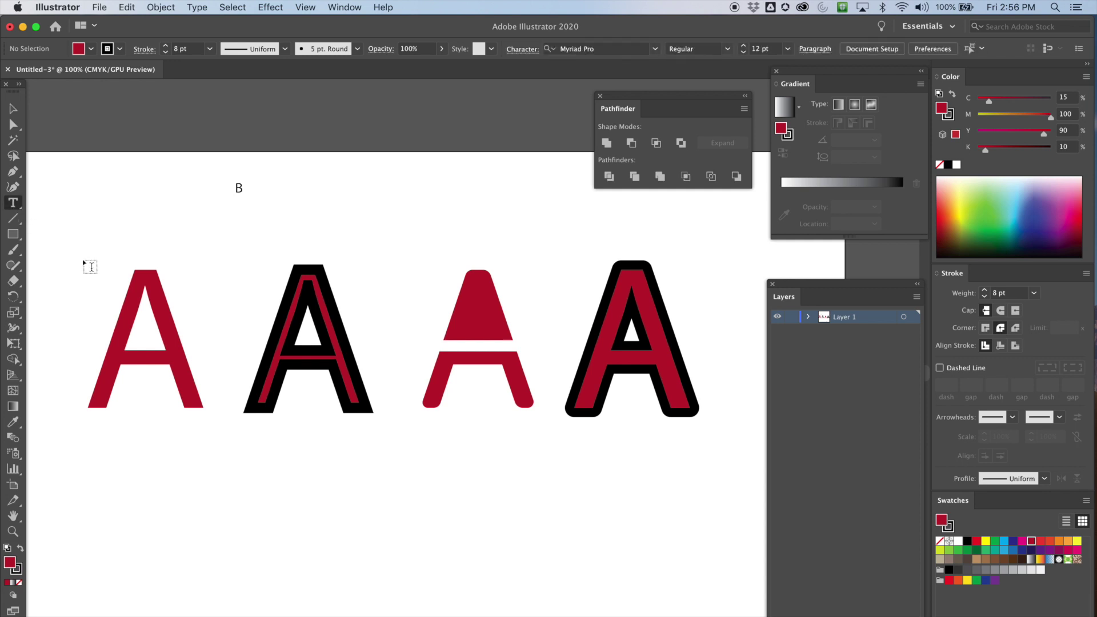
click(140, 549)
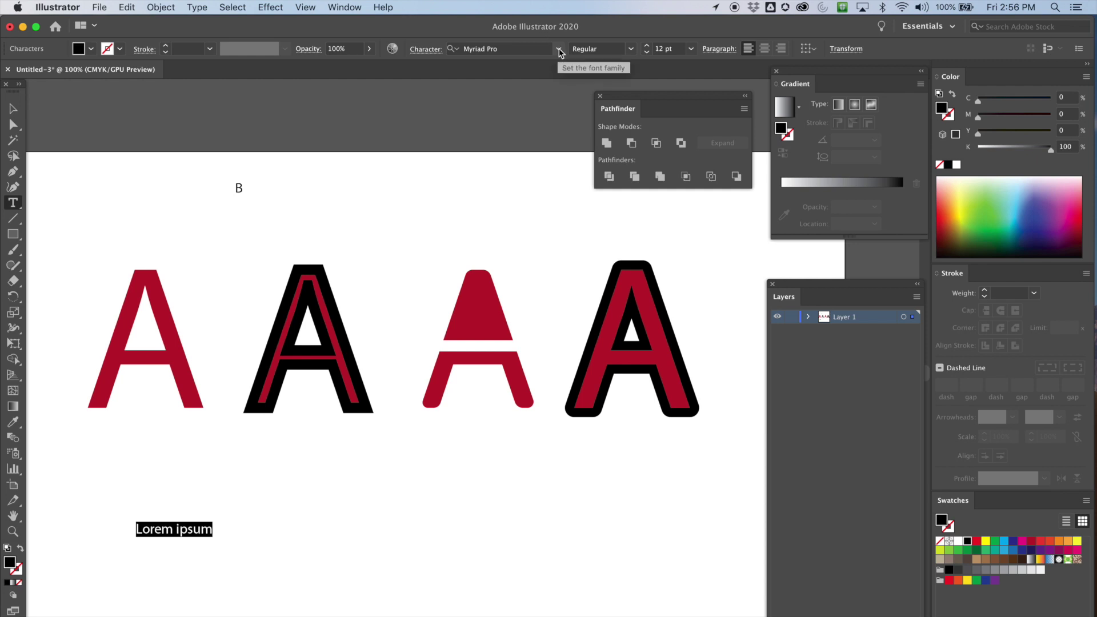
click(559, 48)
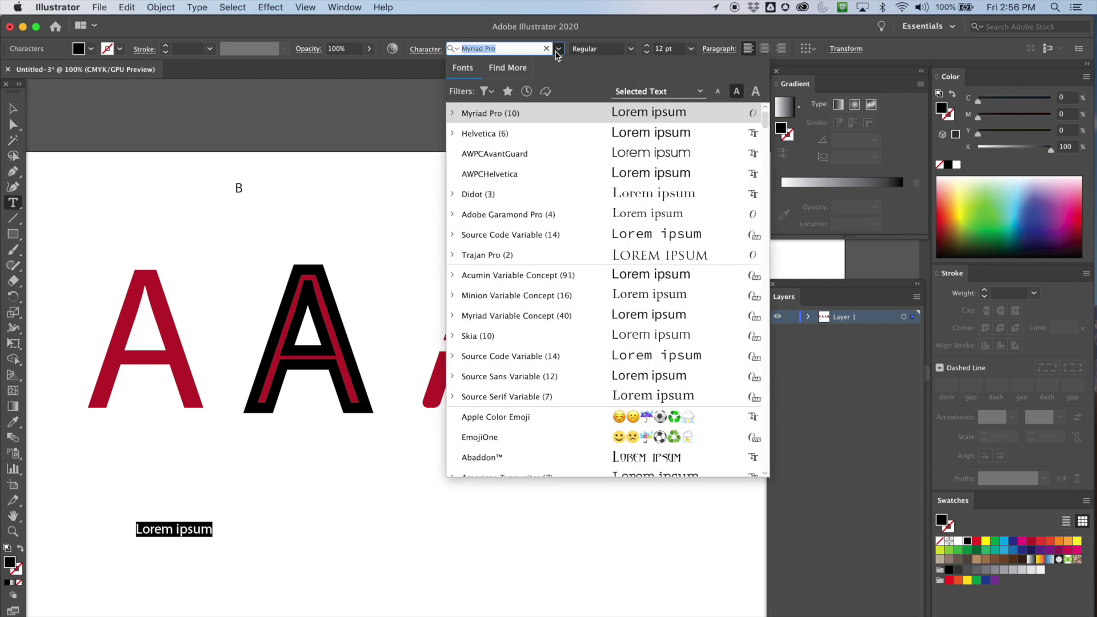
click(524, 259)
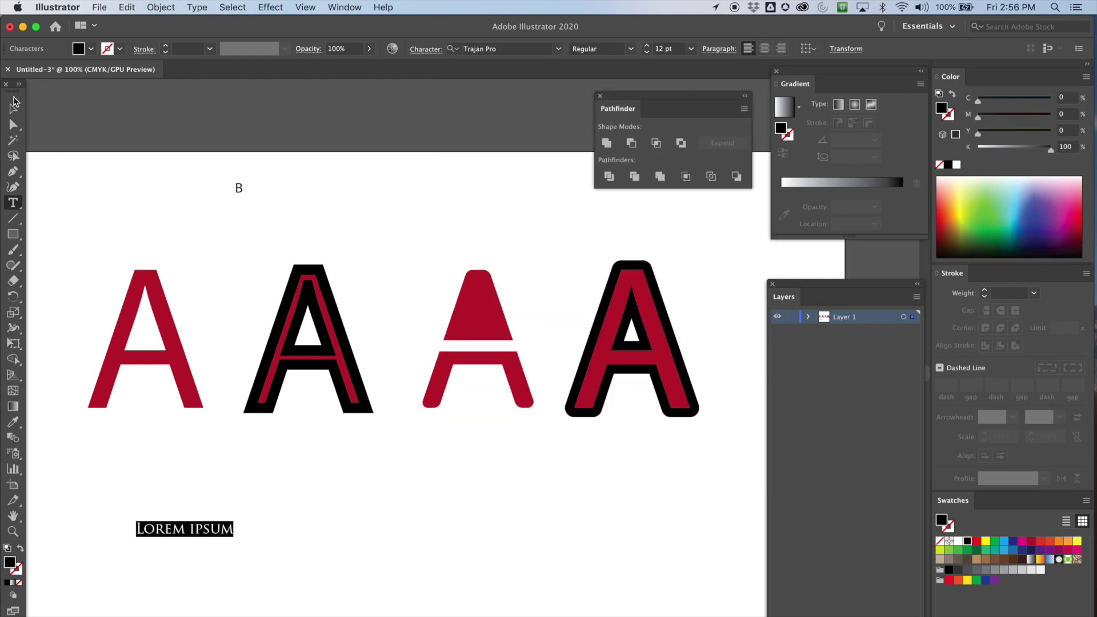
key(Escape)
Step: Replace the placeholder text of the new Trajan Pro type with a capital T
click(13, 203)
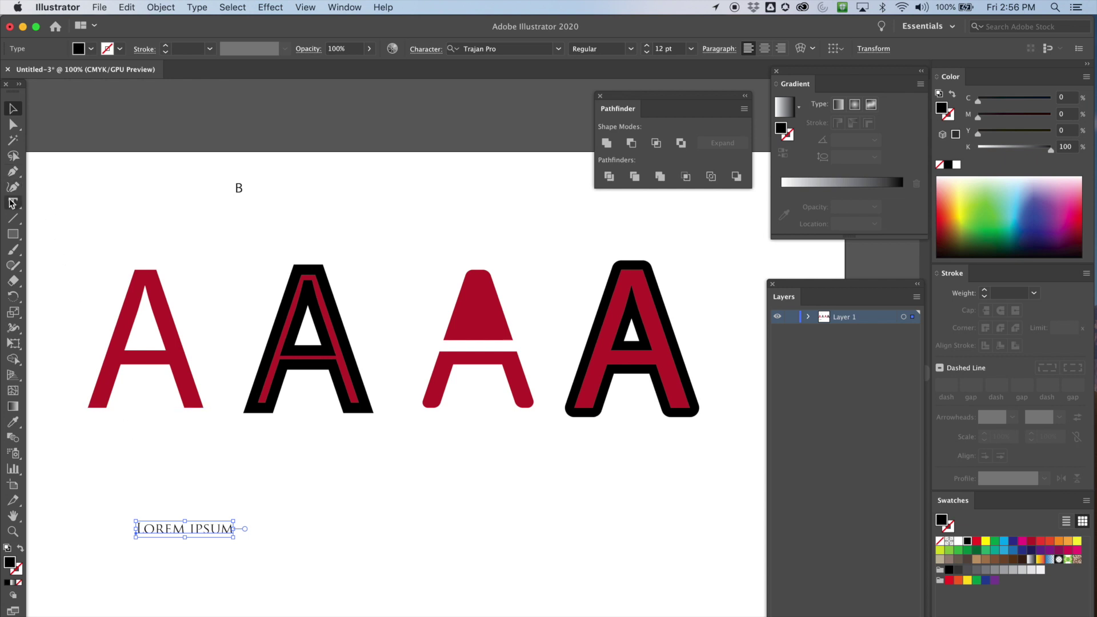
click(186, 531)
key(super+a)
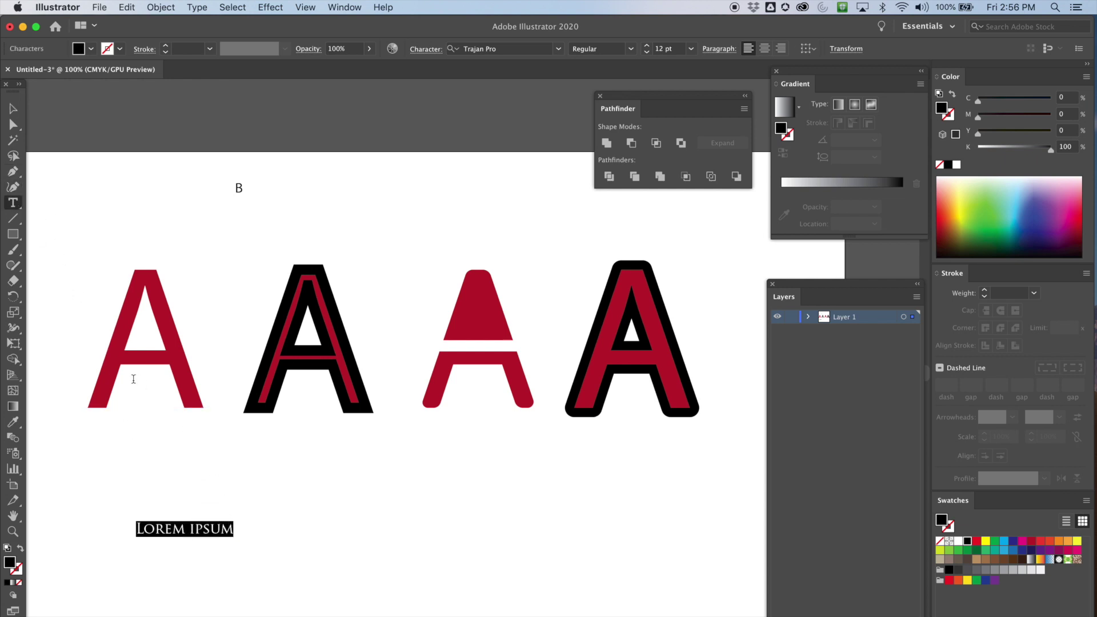
text(T)
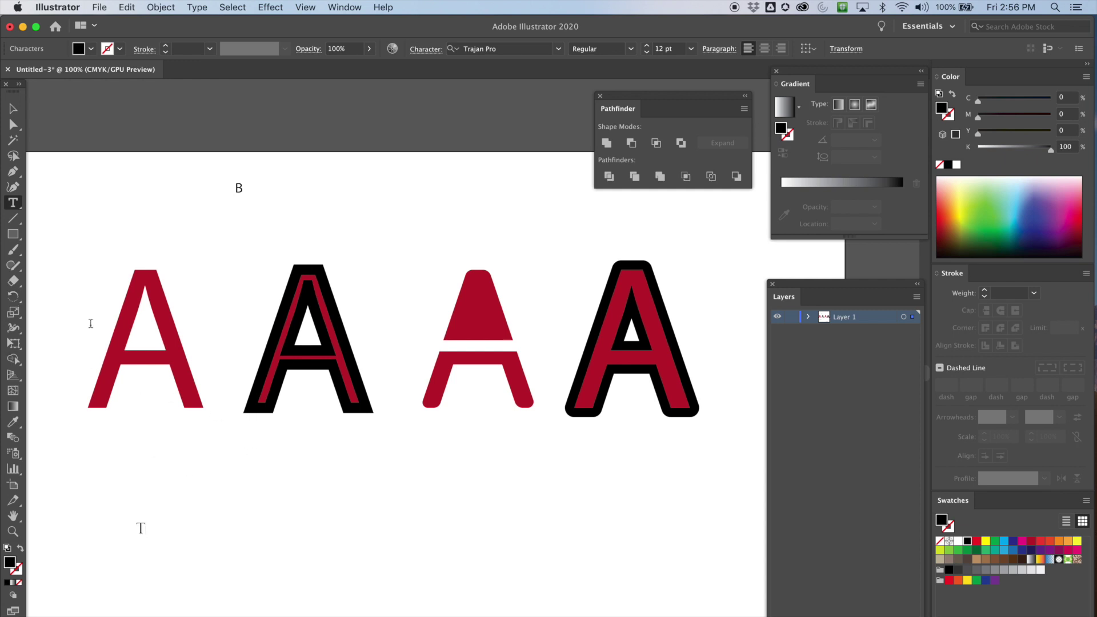
key(Escape)
Step: Scale the T up proportionally to about 165 pt and place it below the first red A
click(128, 484)
drag(130, 495, 229, 581)
drag(145, 535, 216, 616)
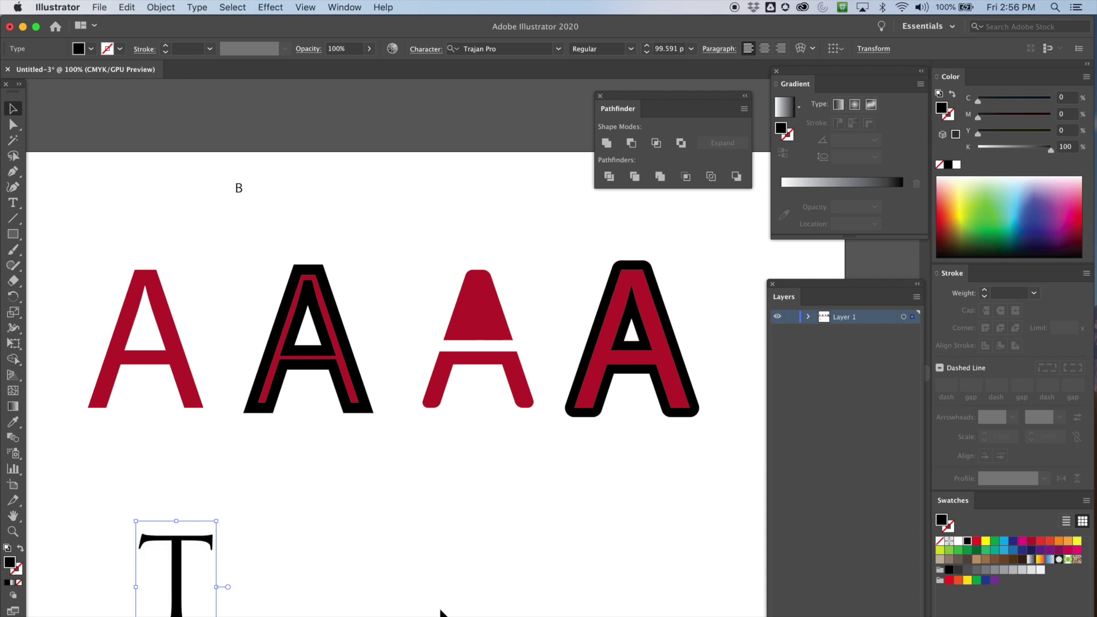
drag(216, 616, 226, 616)
drag(225, 521, 269, 452)
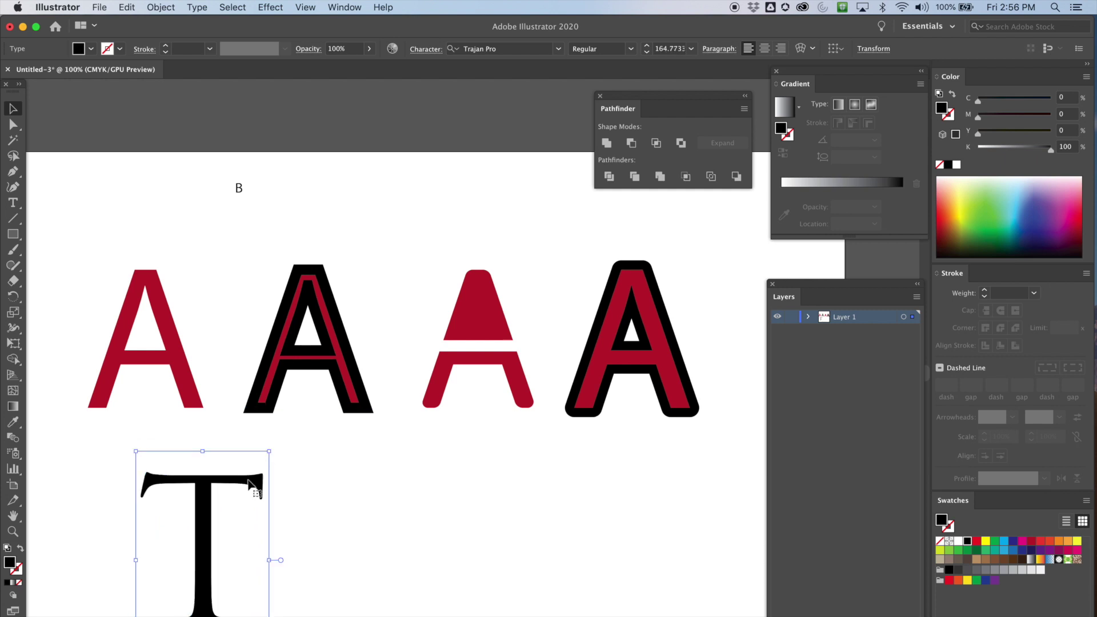
key(super+minus)
drag(444, 422, 252, 408)
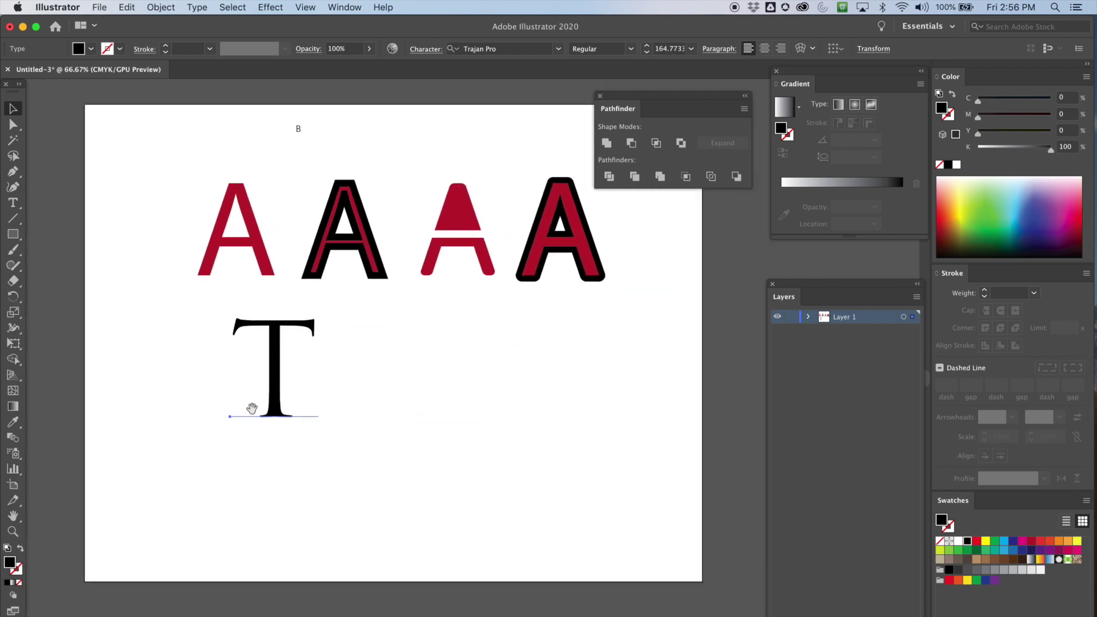
drag(276, 361, 257, 392)
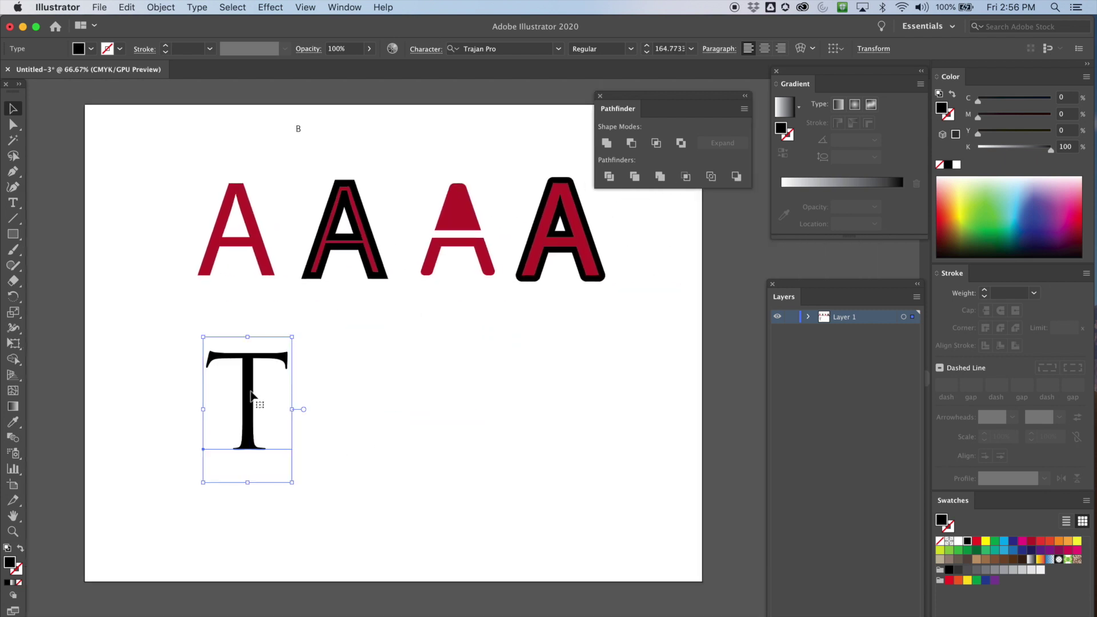
Step: Convert the large Trajan Pro T to outlines and deselect it
key(super+plus)
key(super+plus)
key(super+plus)
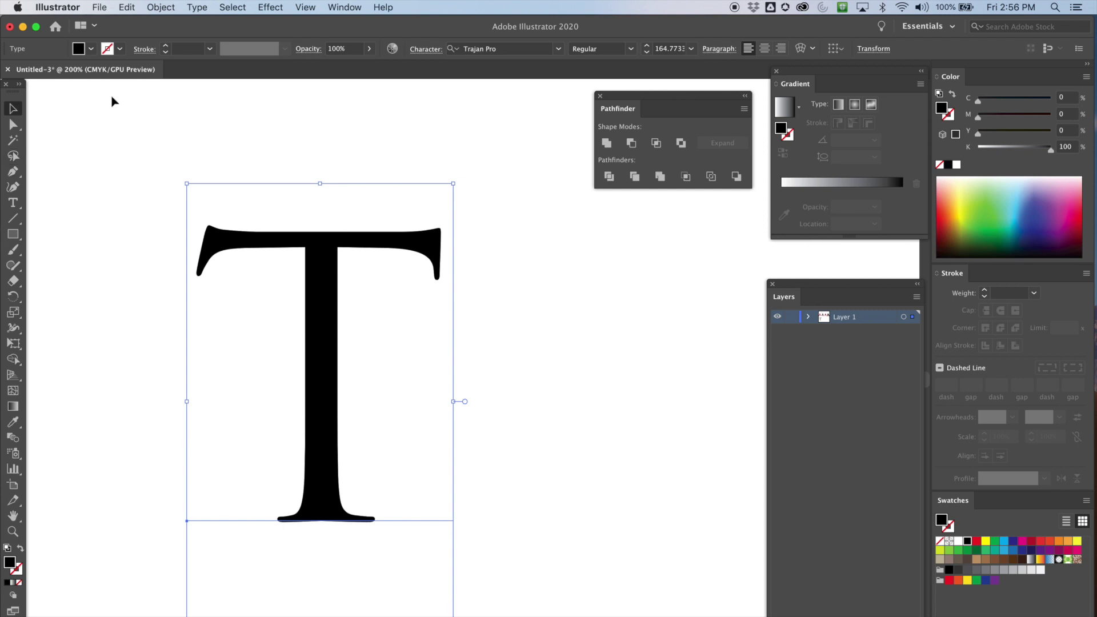
click(143, 148)
drag(129, 182, 350, 286)
click(161, 7)
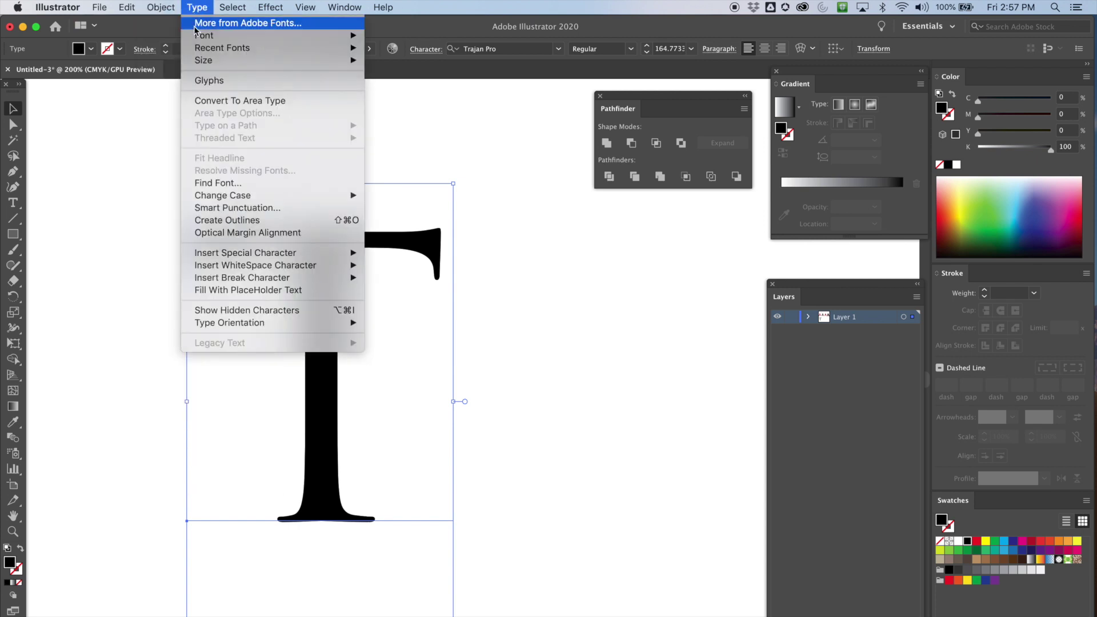
click(229, 221)
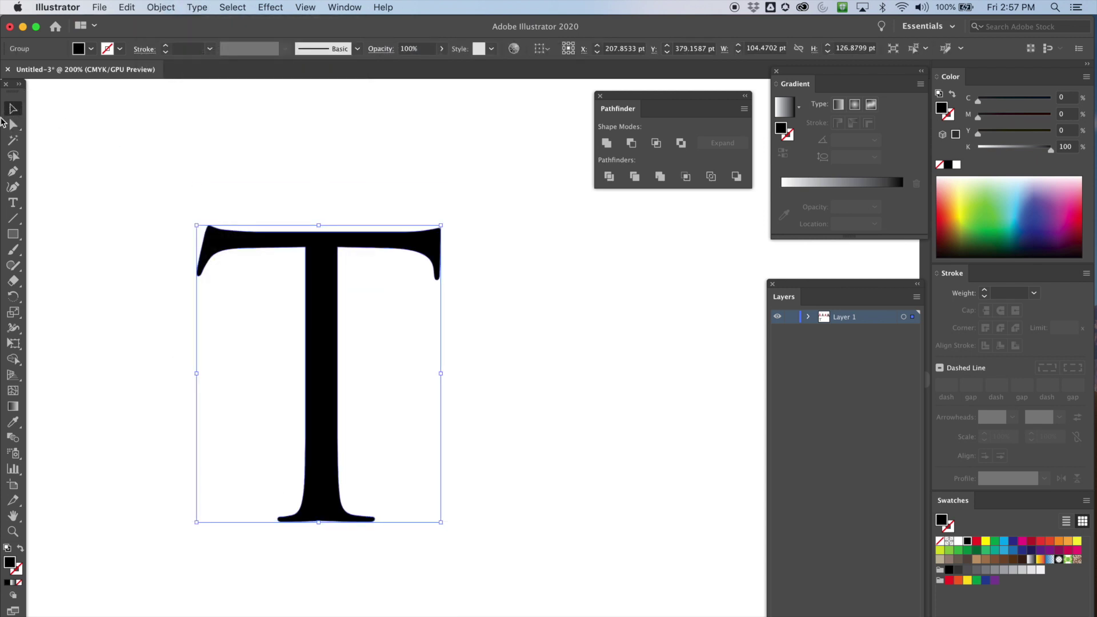
click(83, 134)
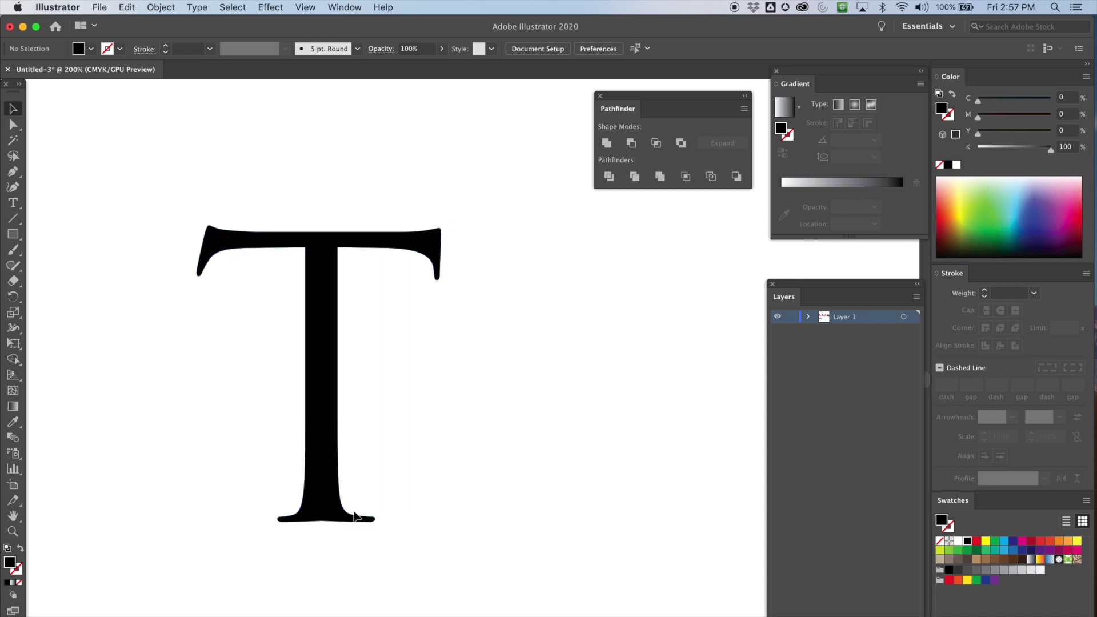
Step: Draw a black rectangle about 54.5 by 35.2 pt that covers the outlined T's right arm, starting at the stem's right edge
key(super+equal)
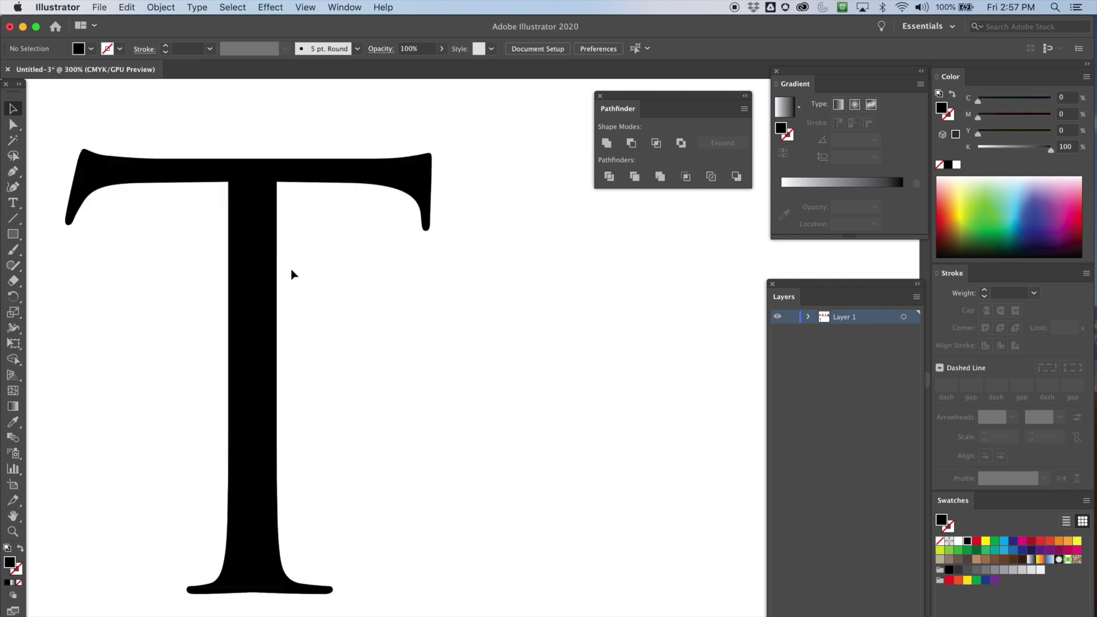
scroll(299, 284, left, 3)
scroll(372, 287, right, 1)
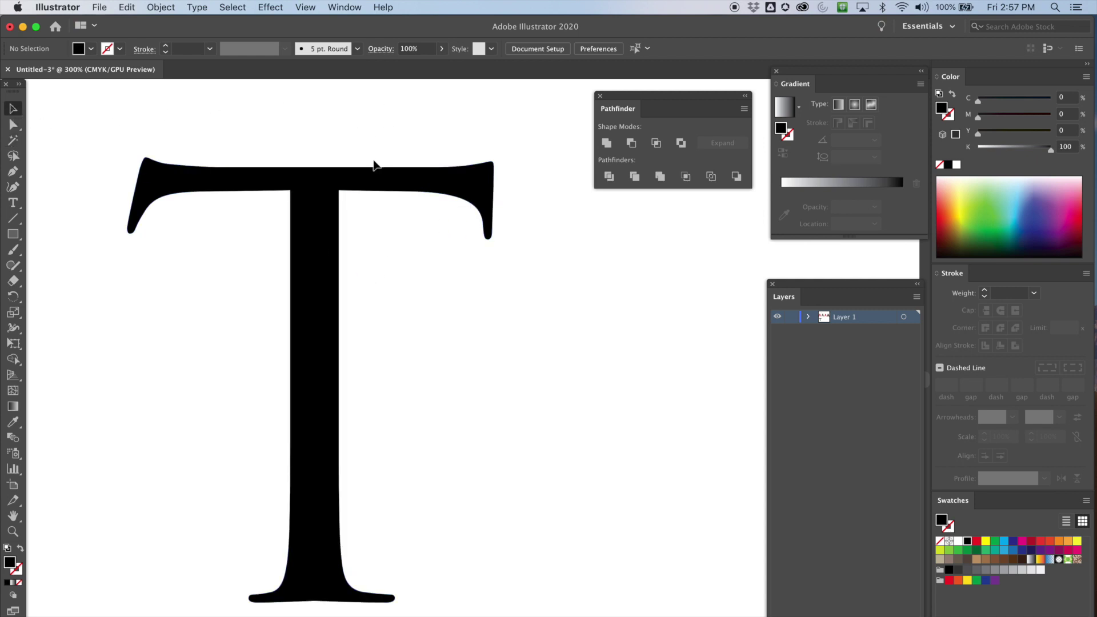
click(314, 252)
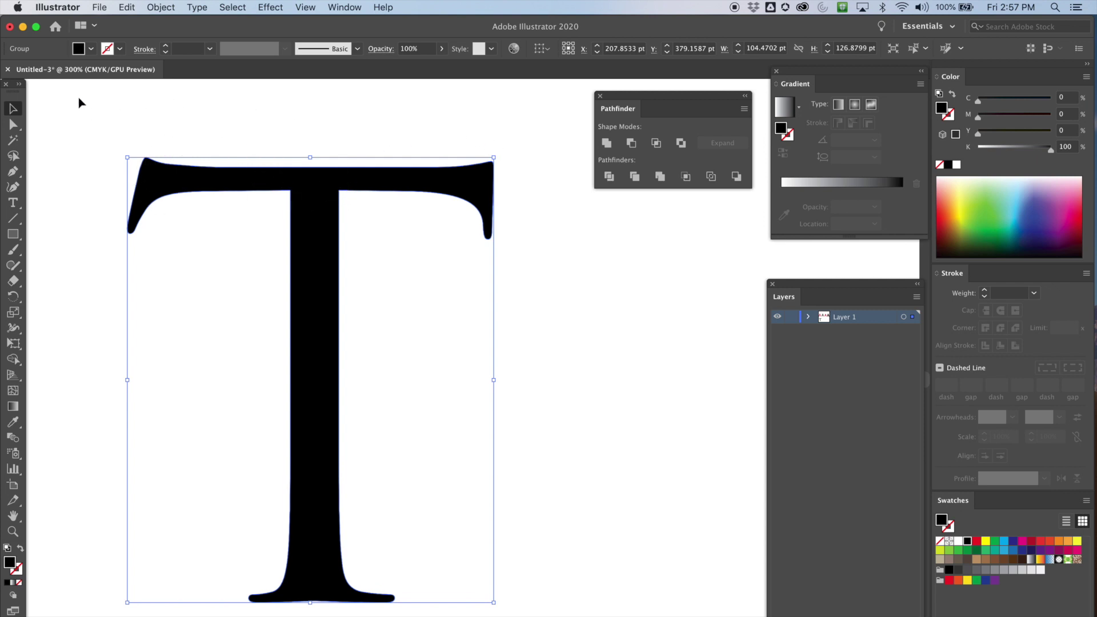
click(12, 234)
key(super+shift+a)
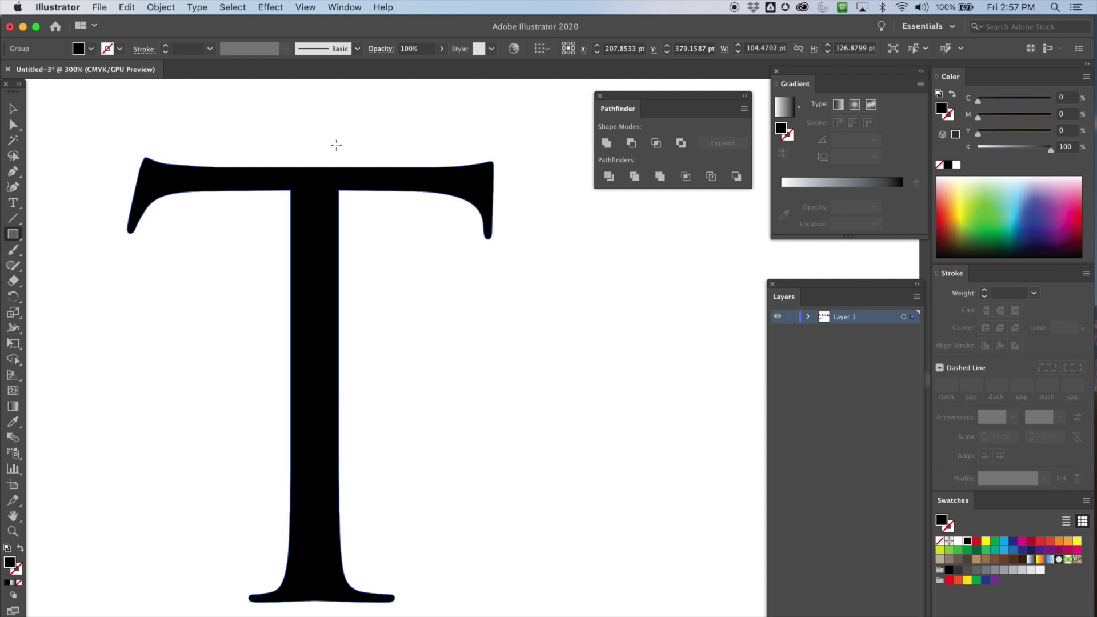
click(12, 108)
key(super+a)
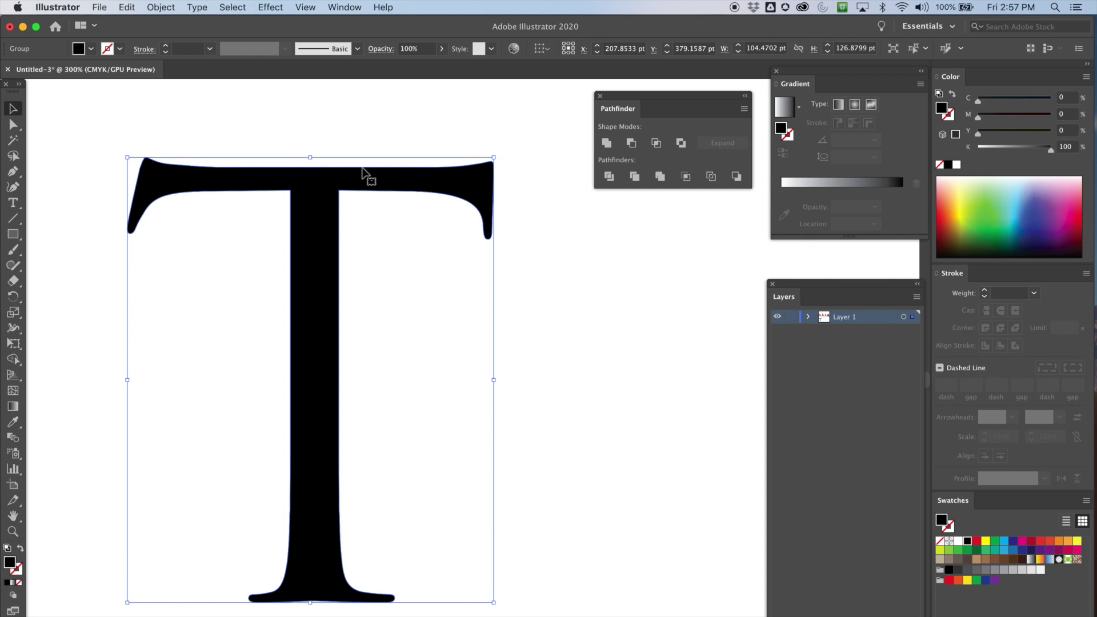
click(12, 234)
key(super+shift+a)
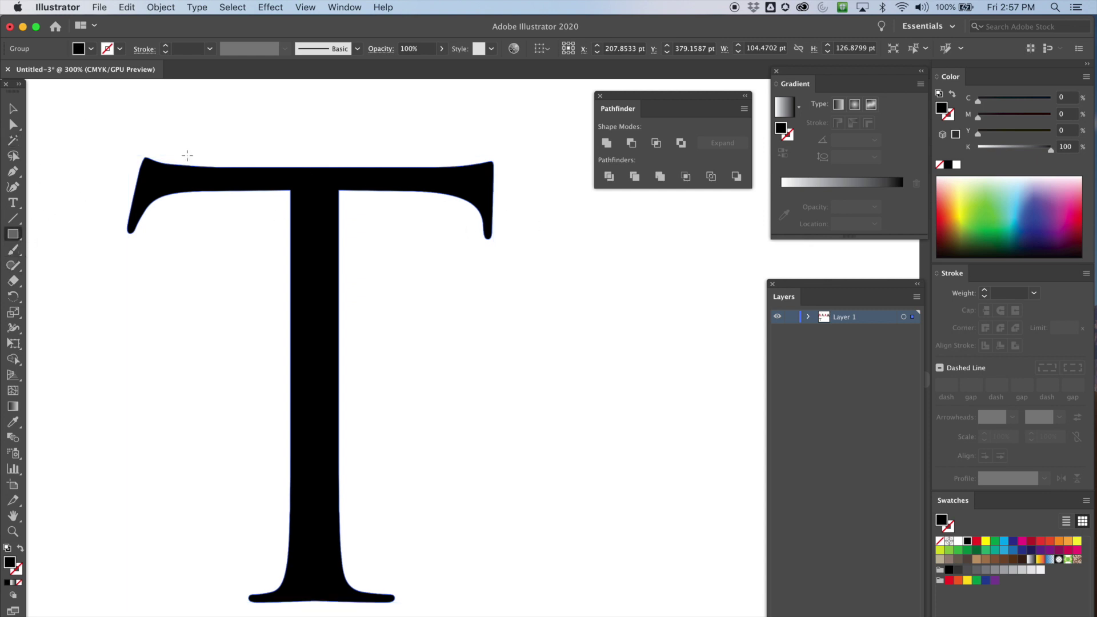
drag(339, 143, 531, 265)
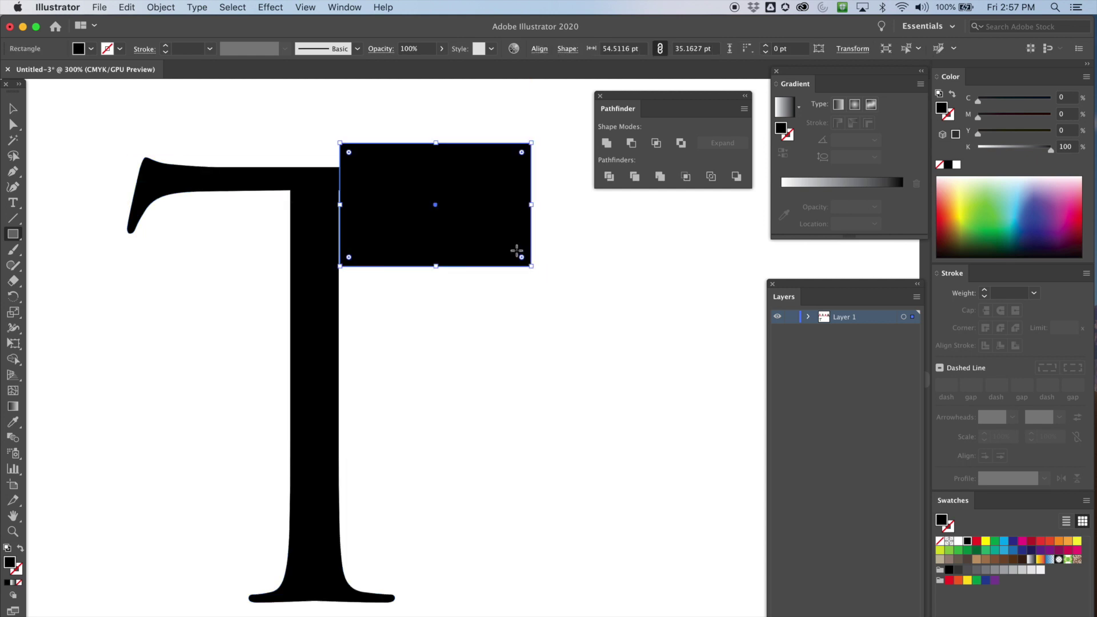
Step: Try to cut off the outlined T's right arm by subtracting the covering rectangle with Minus Front, and undo the attempt
click(14, 109)
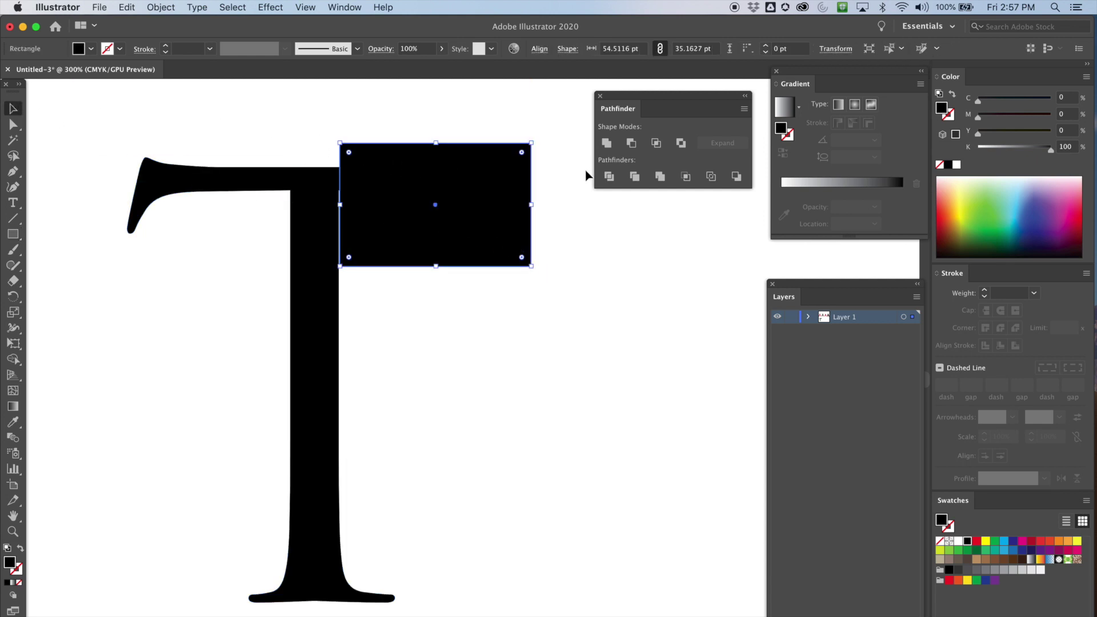
drag(296, 122, 544, 182)
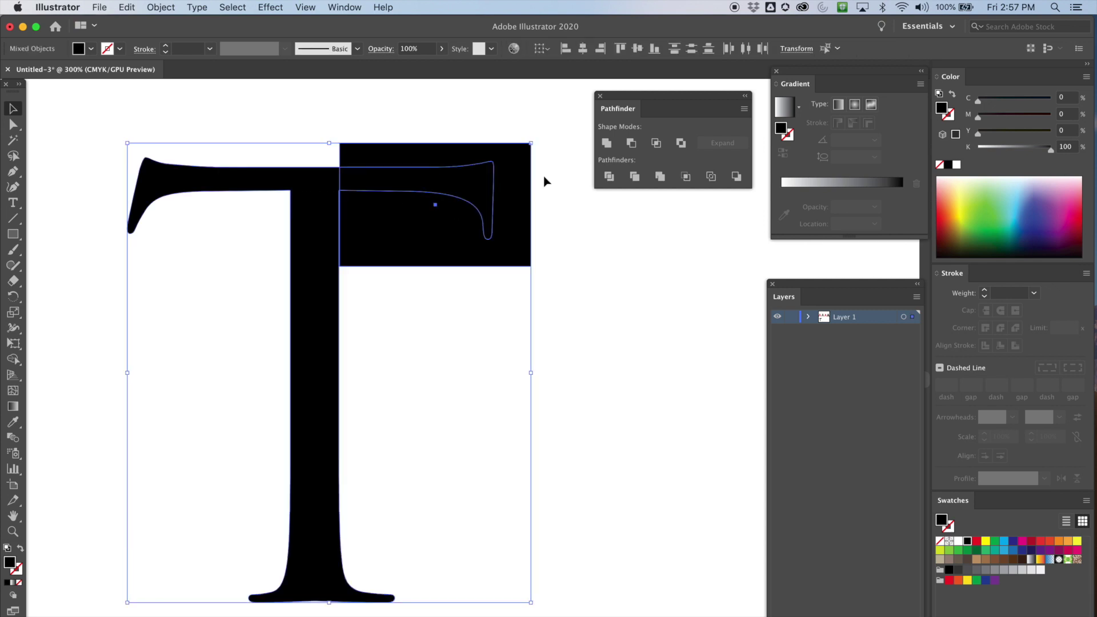
click(631, 144)
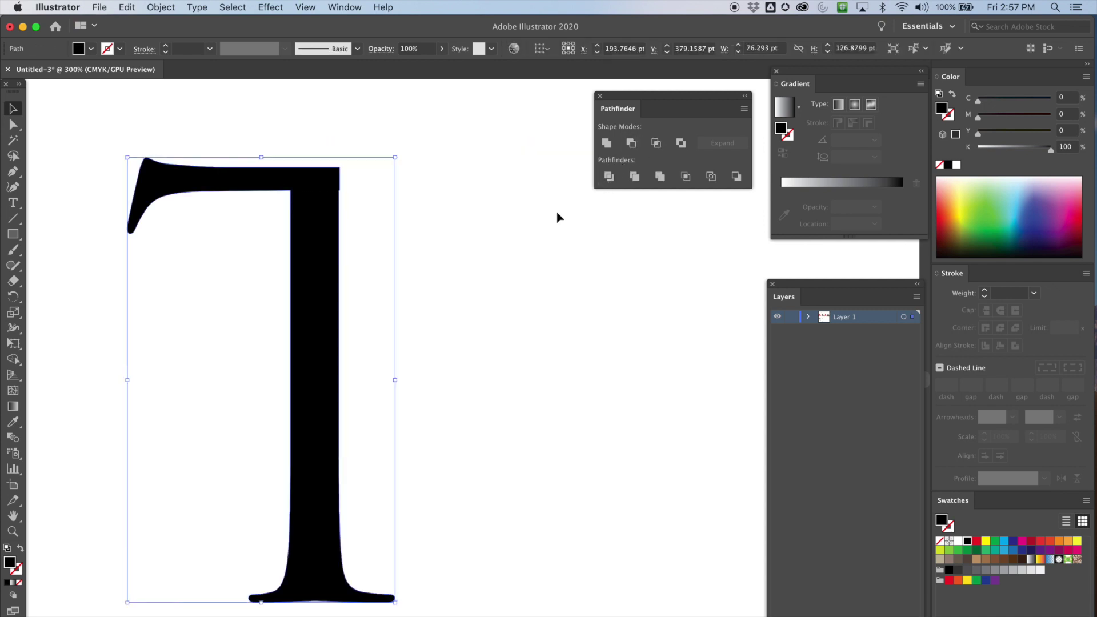
key(super+z)
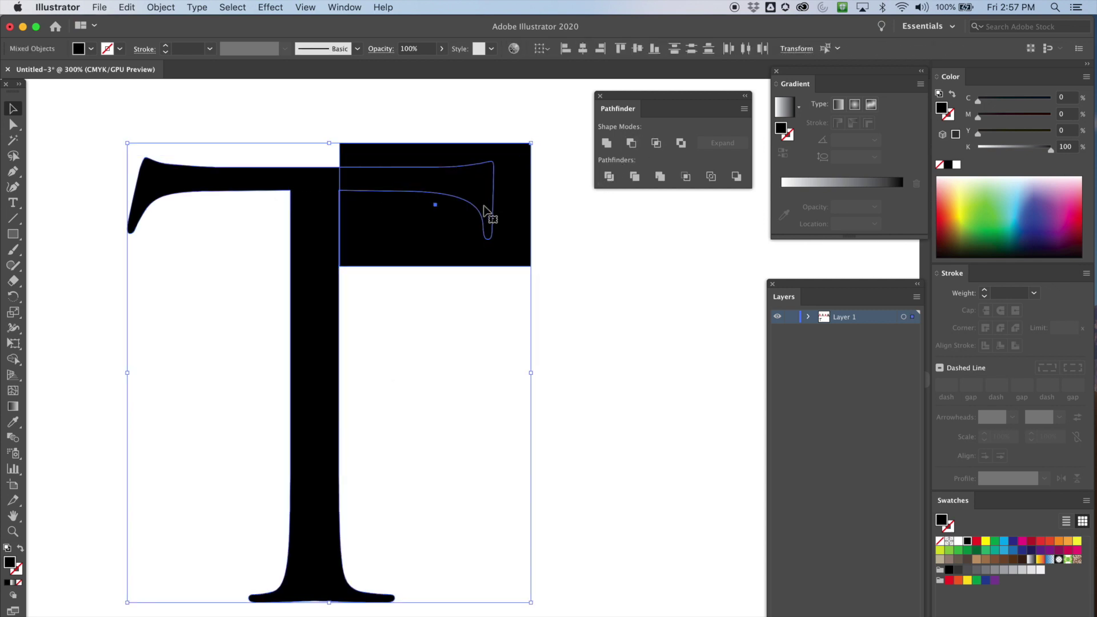
key(super+z)
Step: Erase the outlined T's right arm up to the stem with the Eraser tool and deselect the letter
click(12, 281)
mouse_move(392, 157)
mouse_down()
mouse_move(450, 164)
mouse_move(471, 149)
mouse_move(457, 160)
mouse_move(462, 203)
mouse_move(486, 240)
mouse_move(420, 182)
mouse_move(369, 182)
mouse_move(358, 167)
mouse_move(361, 164)
mouse_up()
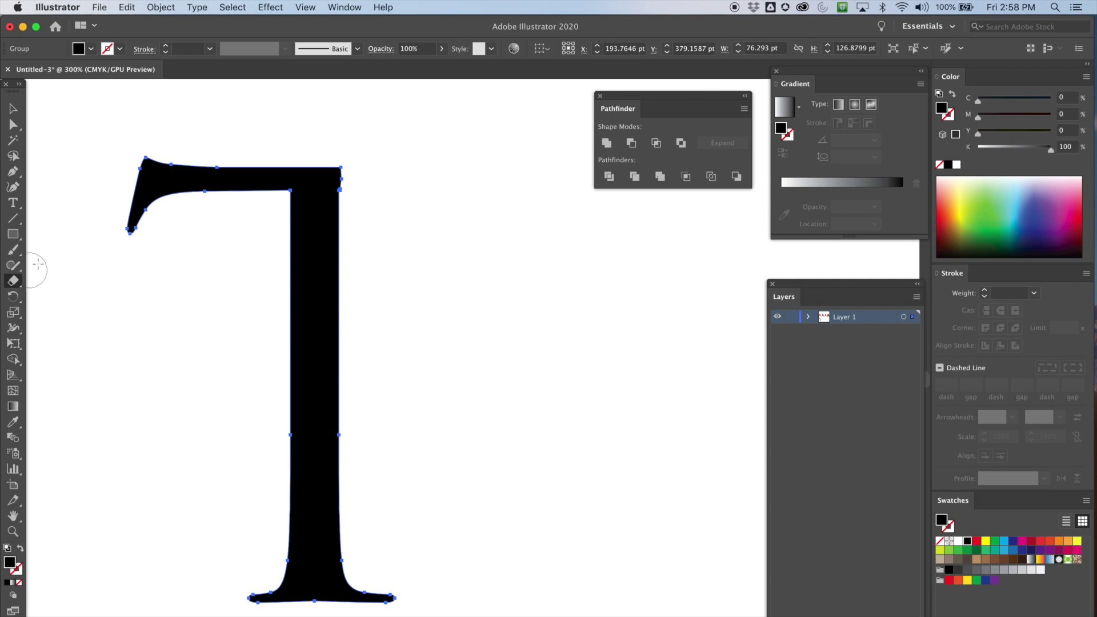
click(13, 109)
click(137, 127)
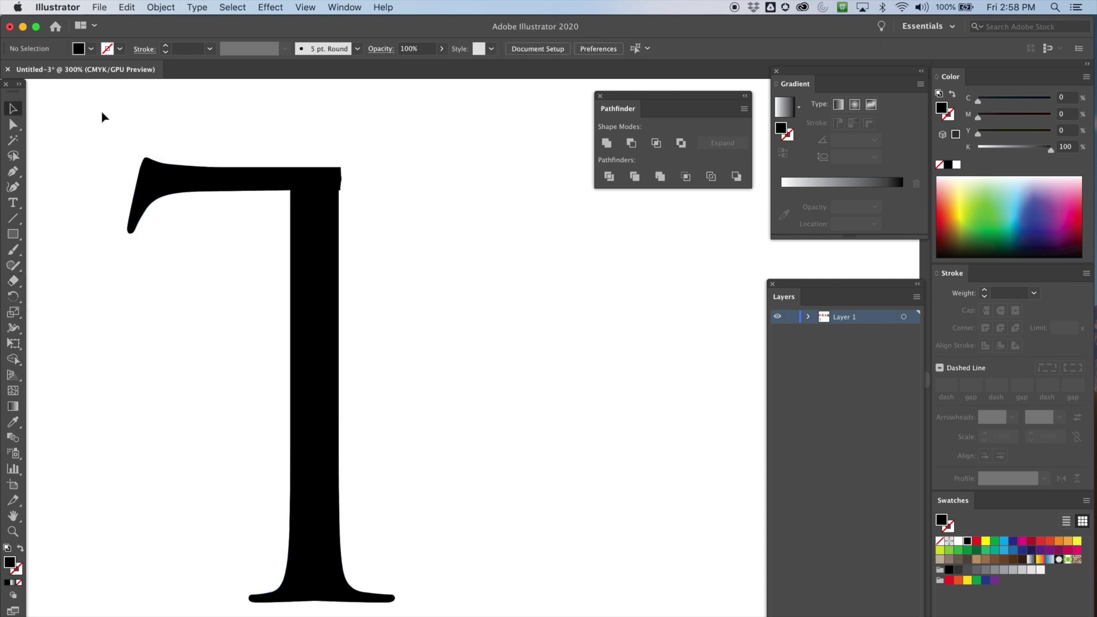
Step: Create a copy of the one-armed T reflected across the vertical axis and place it to the right of the original
click(307, 228)
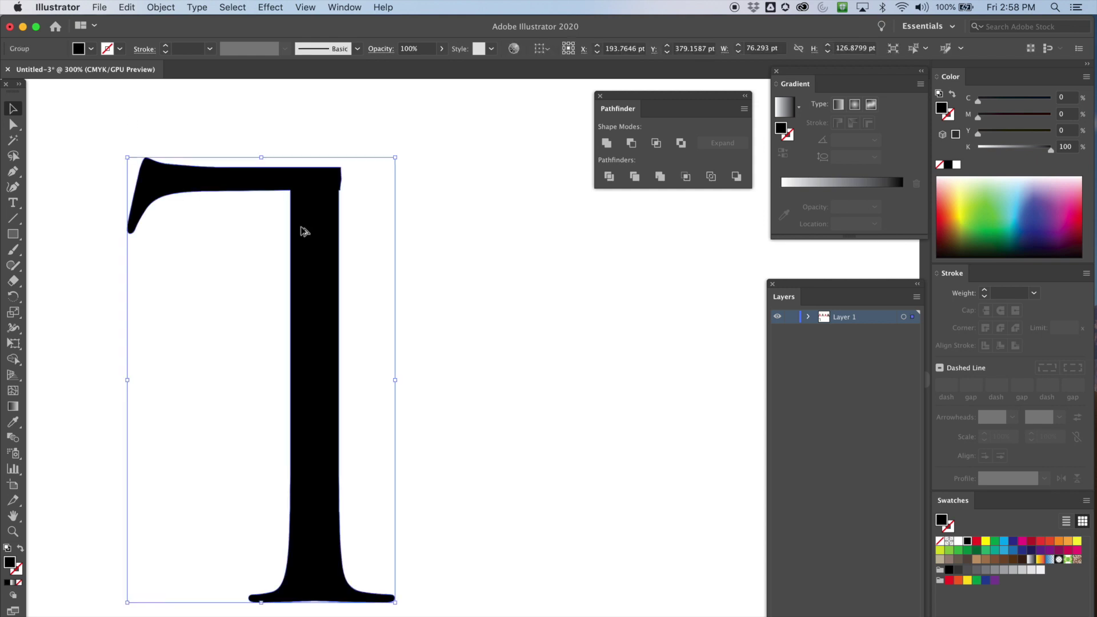
click(159, 7)
mouse_move(180, 23)
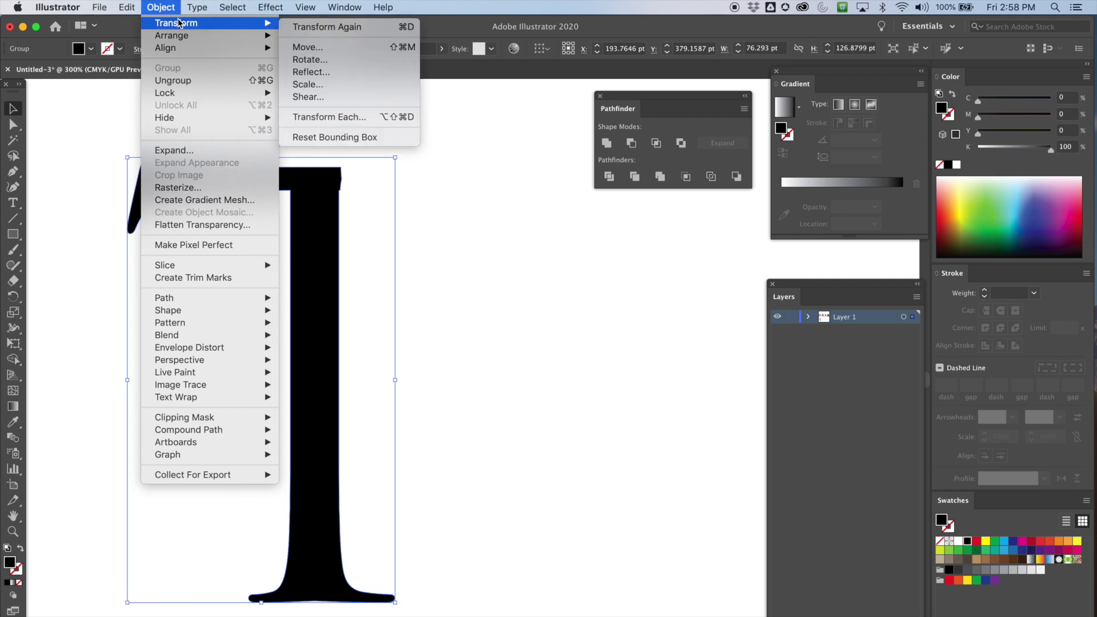
click(319, 73)
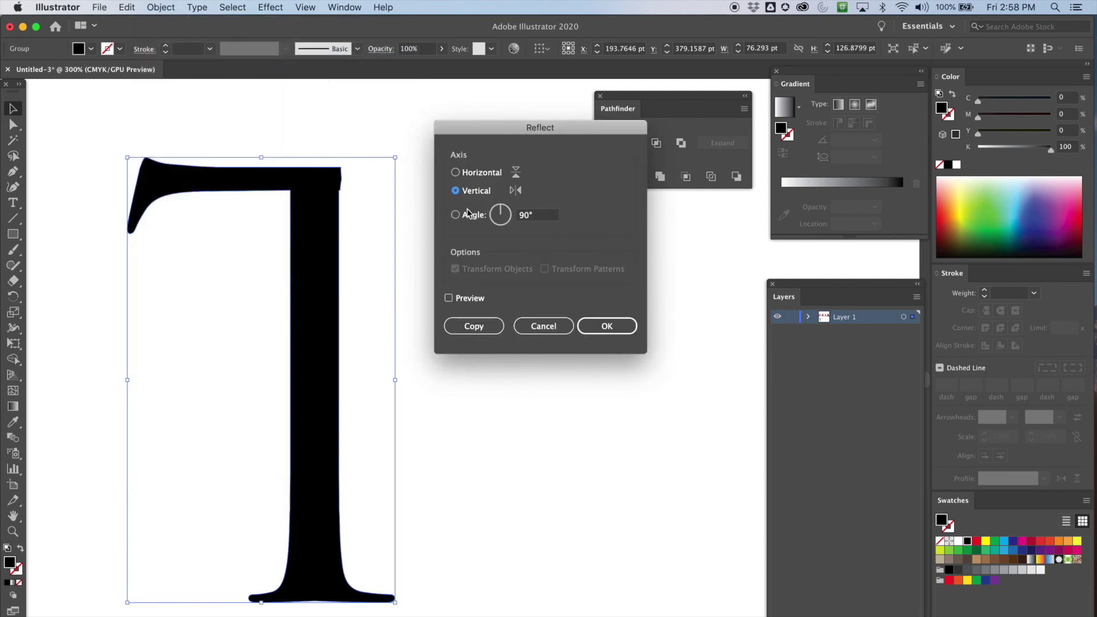
click(467, 324)
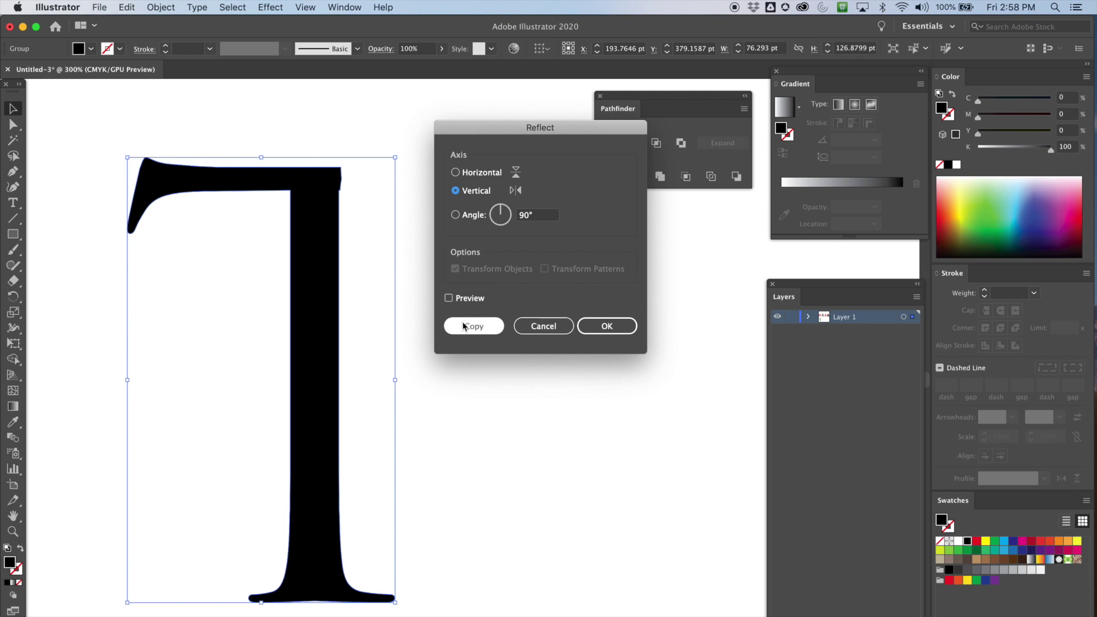
click(474, 324)
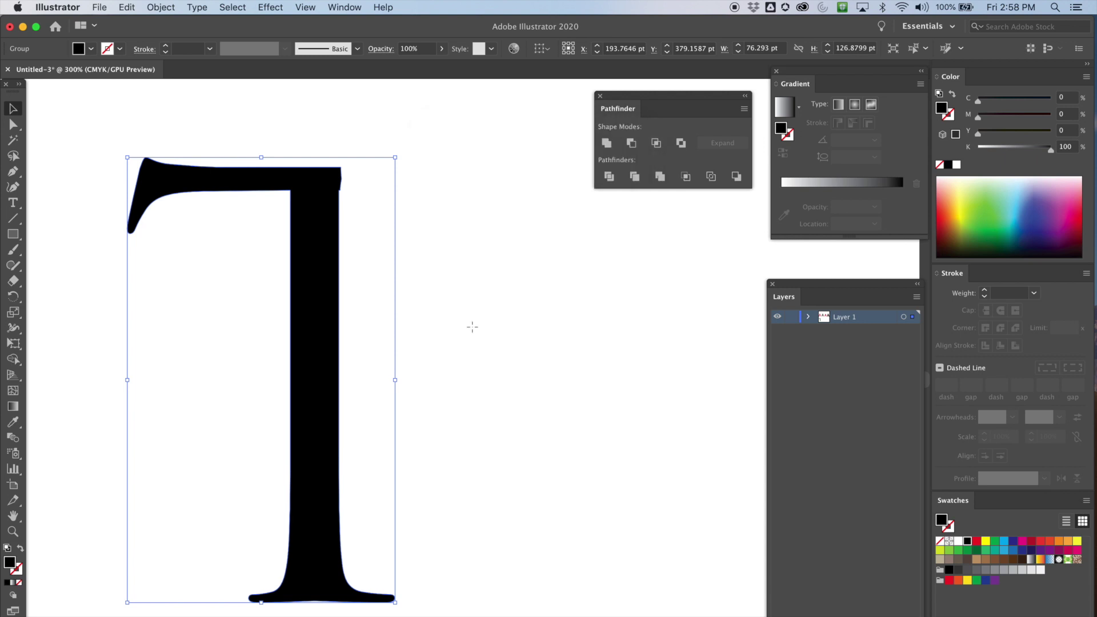
drag(193, 269, 447, 287)
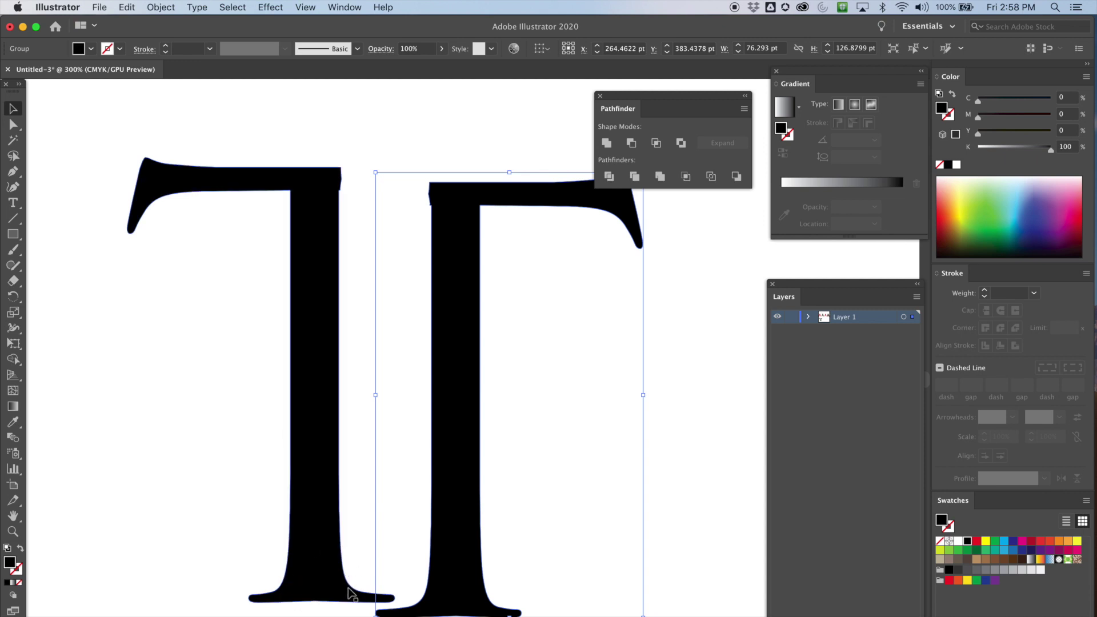
mouse_move(452, 328)
mouse_down()
mouse_move(453, 383)
mouse_move(414, 324)
mouse_move(434, 252)
mouse_move(479, 372)
mouse_move(460, 325)
mouse_move(456, 342)
mouse_up()
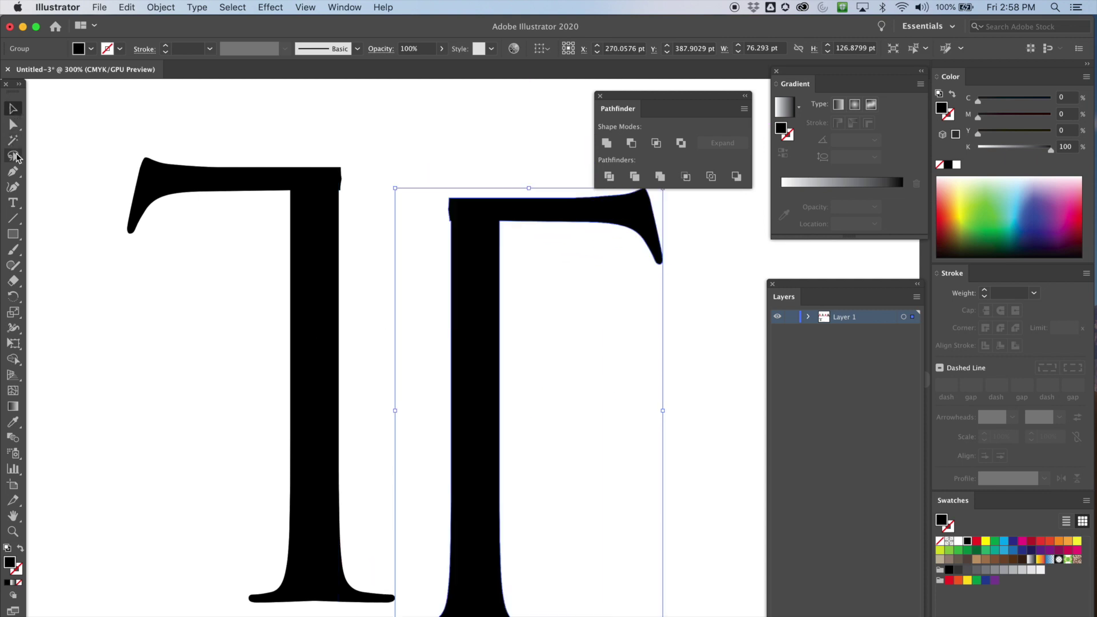
Step: Erase the right foot serif of the reflected copy and the left foot serif of the original T
click(17, 287)
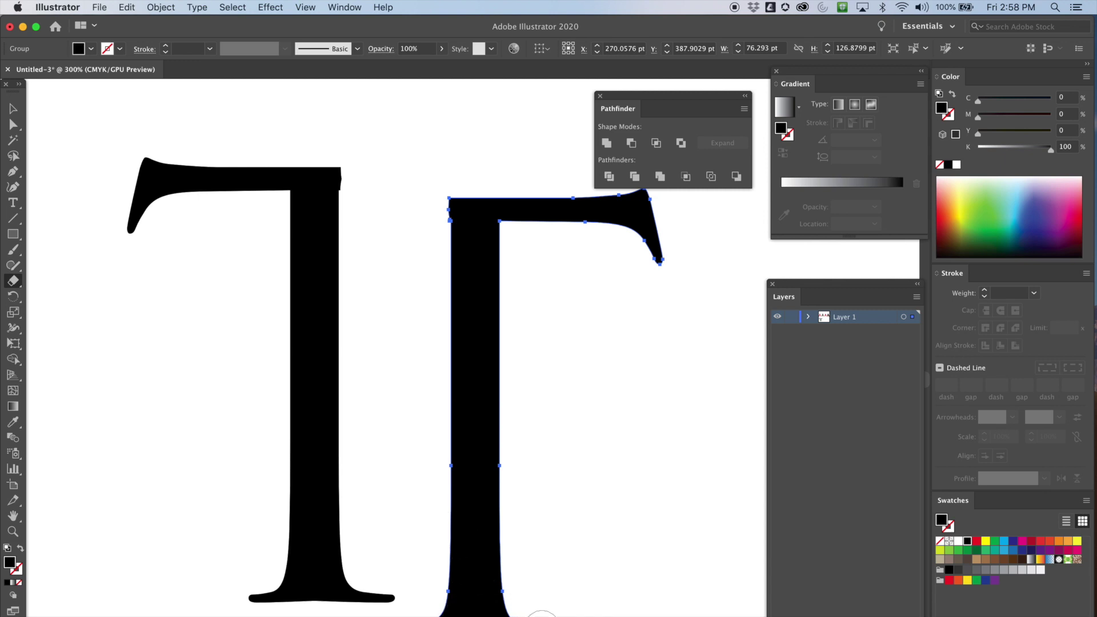
mouse_move(541, 616)
mouse_down()
mouse_move(506, 594)
mouse_move(517, 600)
mouse_up()
click(12, 108)
click(252, 148)
click(314, 203)
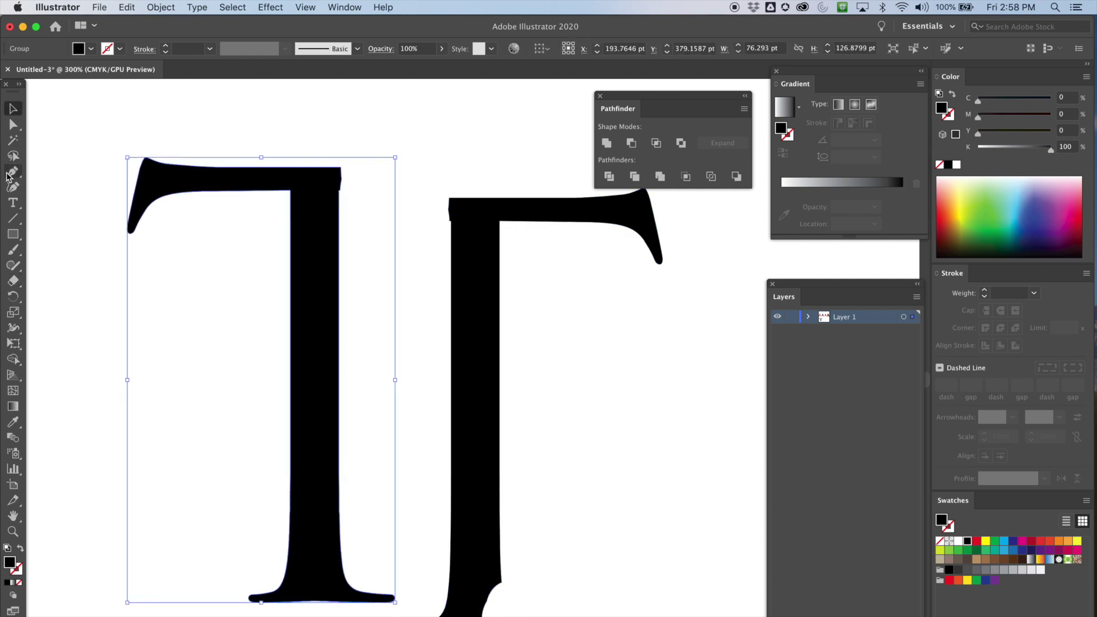
click(13, 280)
mouse_move(272, 584)
mouse_down()
mouse_move(245, 586)
mouse_move(267, 592)
mouse_move(273, 544)
mouse_move(274, 588)
mouse_up()
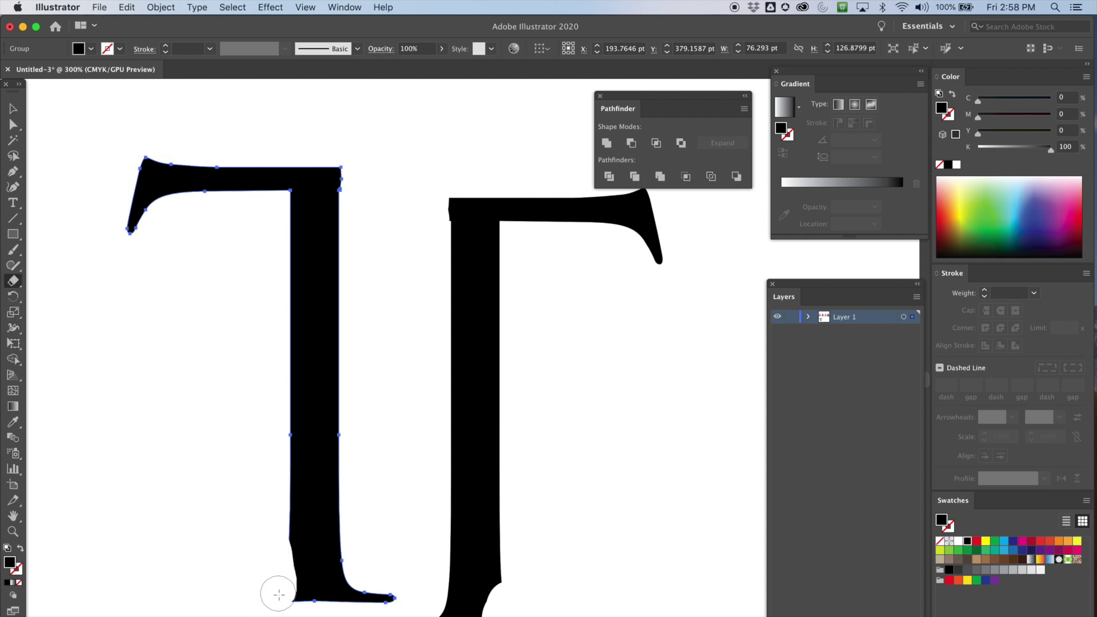
Step: Move the reflected copy onto the original so both stems and crossbars line up as one symmetrical T, and deselect it
click(13, 110)
click(485, 235)
drag(479, 254, 320, 232)
click(436, 316)
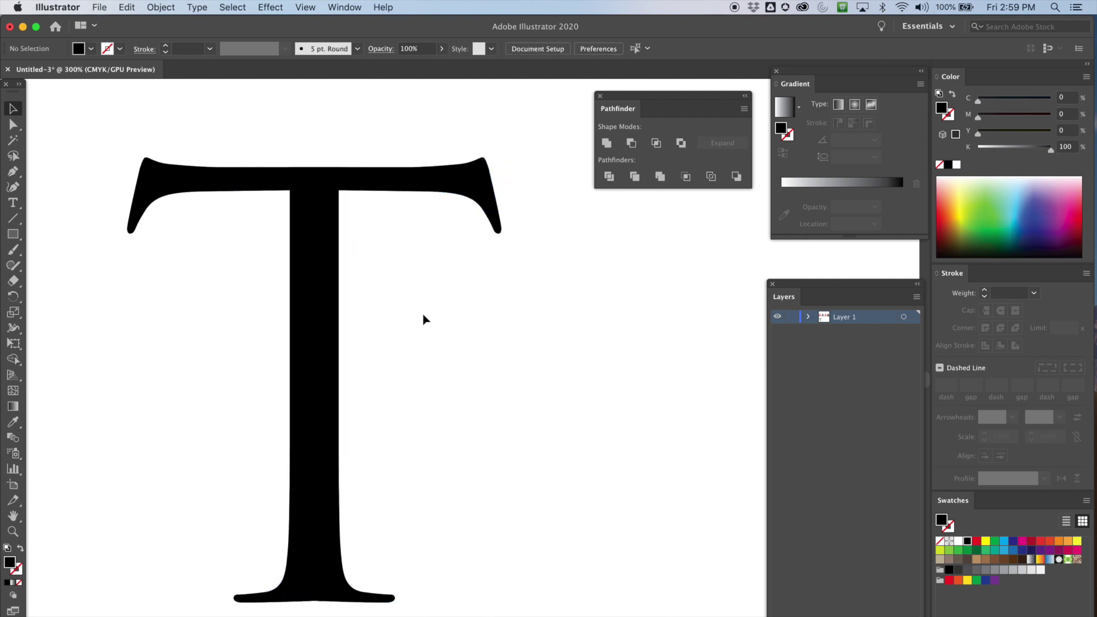
scroll(426, 318, up, 3)
scroll(319, 272, up, 5)
scroll(318, 272, left, 4)
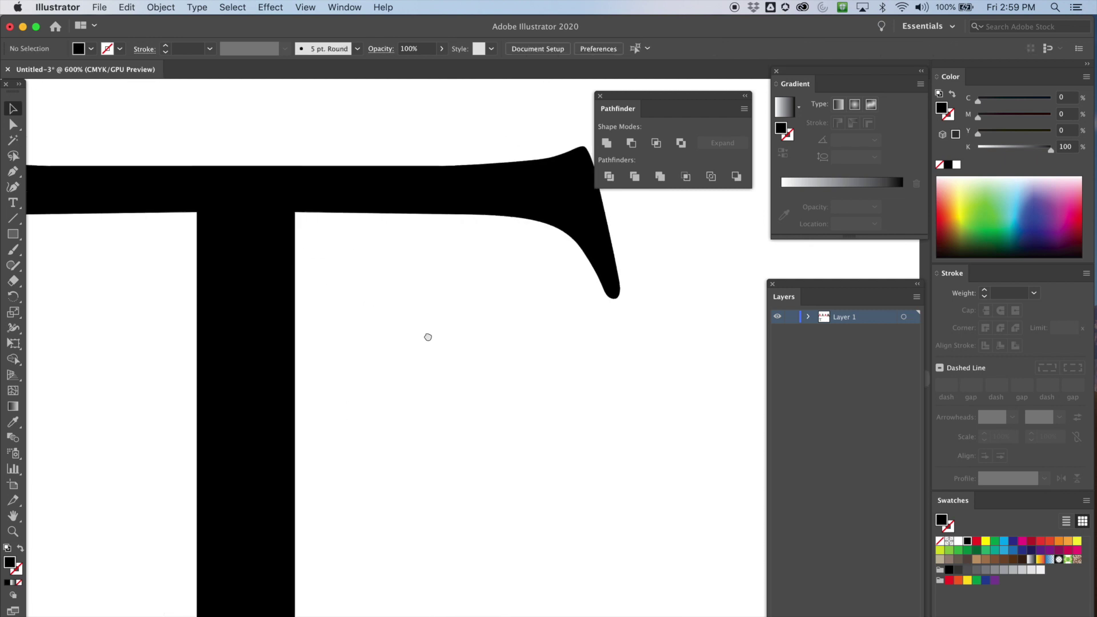
click(299, 235)
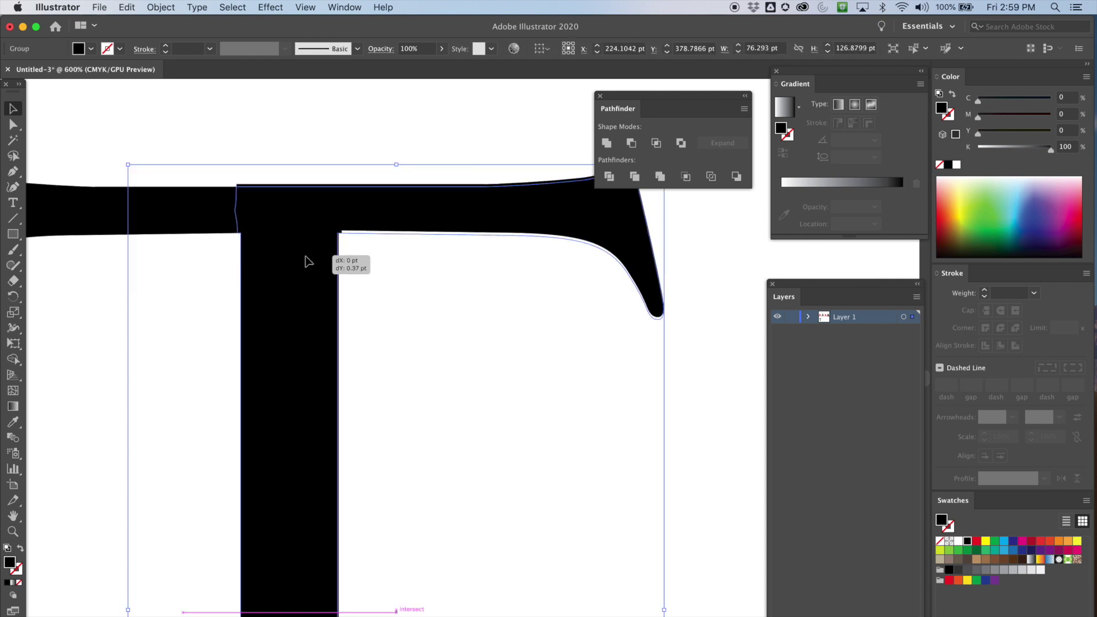
click(395, 292)
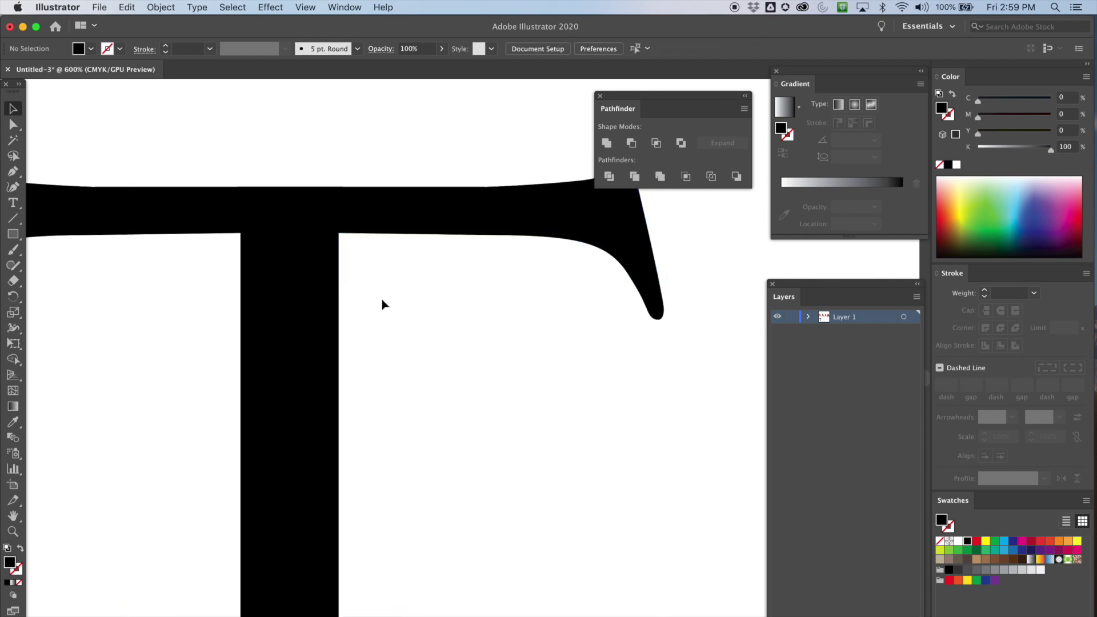
Step: Merge the two overlapping T halves into a single shape with Pathfinder Unite and deselect it
scroll(377, 309, down, 2)
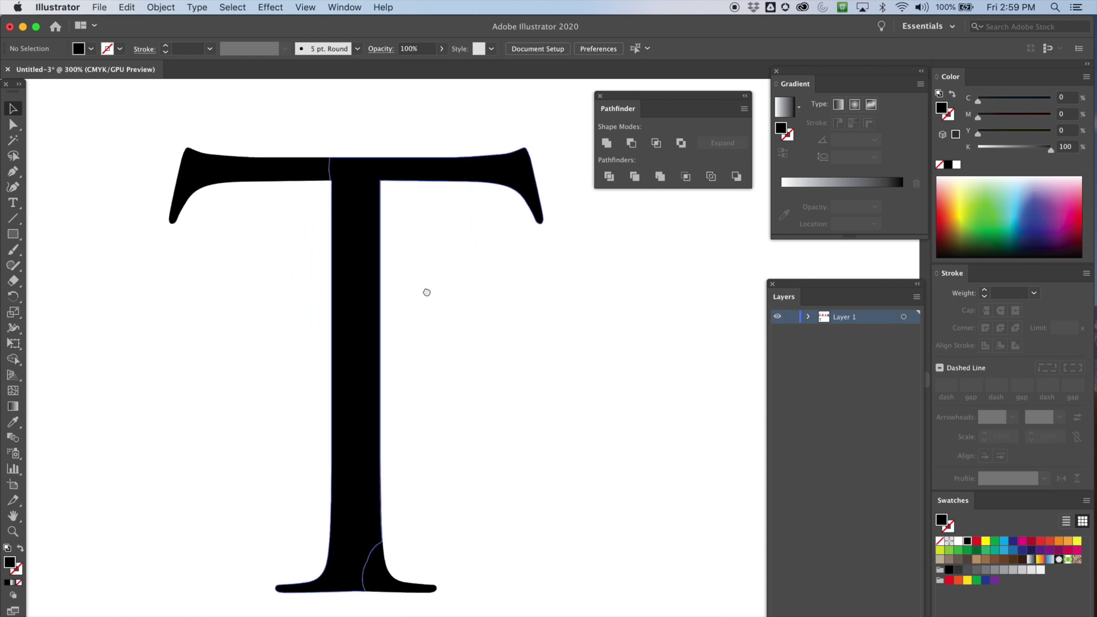
scroll(413, 309, up, 2)
scroll(404, 242, down, 5)
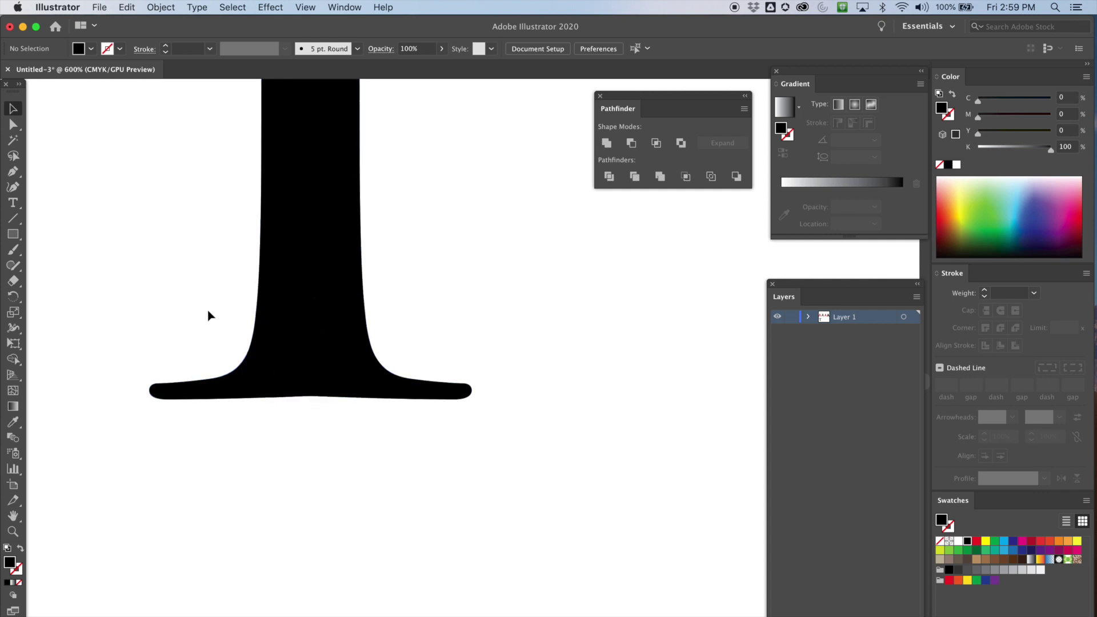
key(super+minus)
key(super+minus)
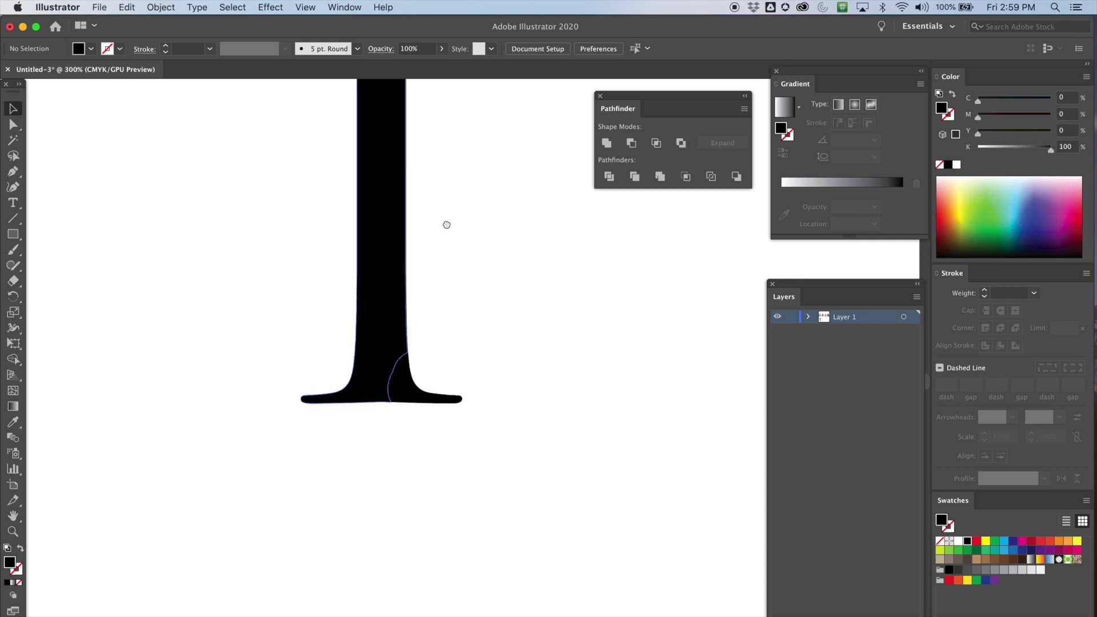
scroll(450, 176, up, 8)
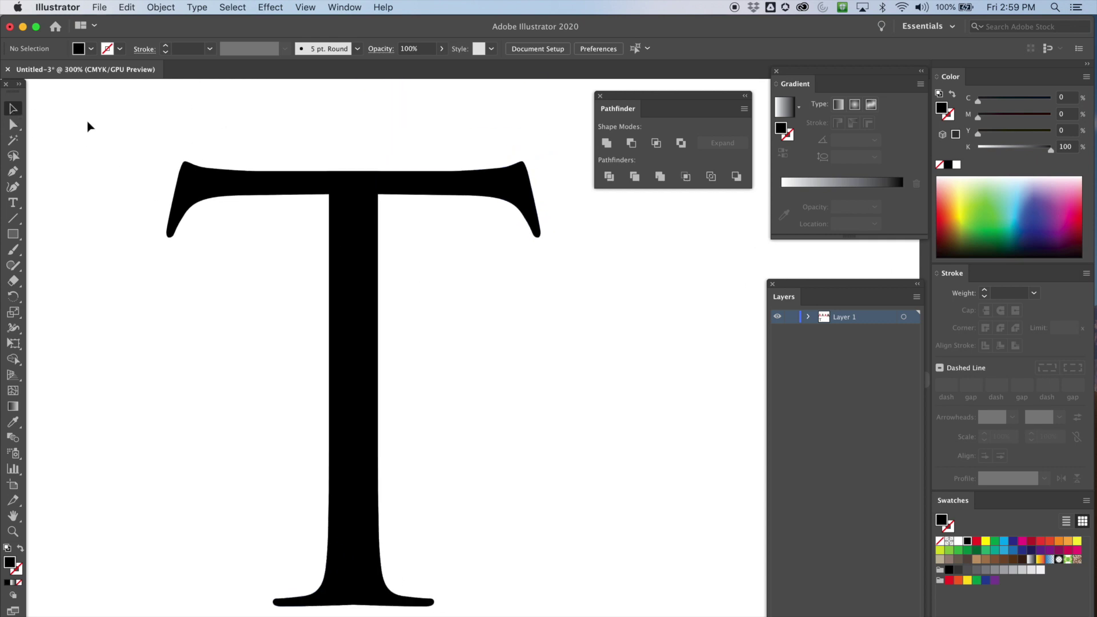
drag(124, 133, 474, 420)
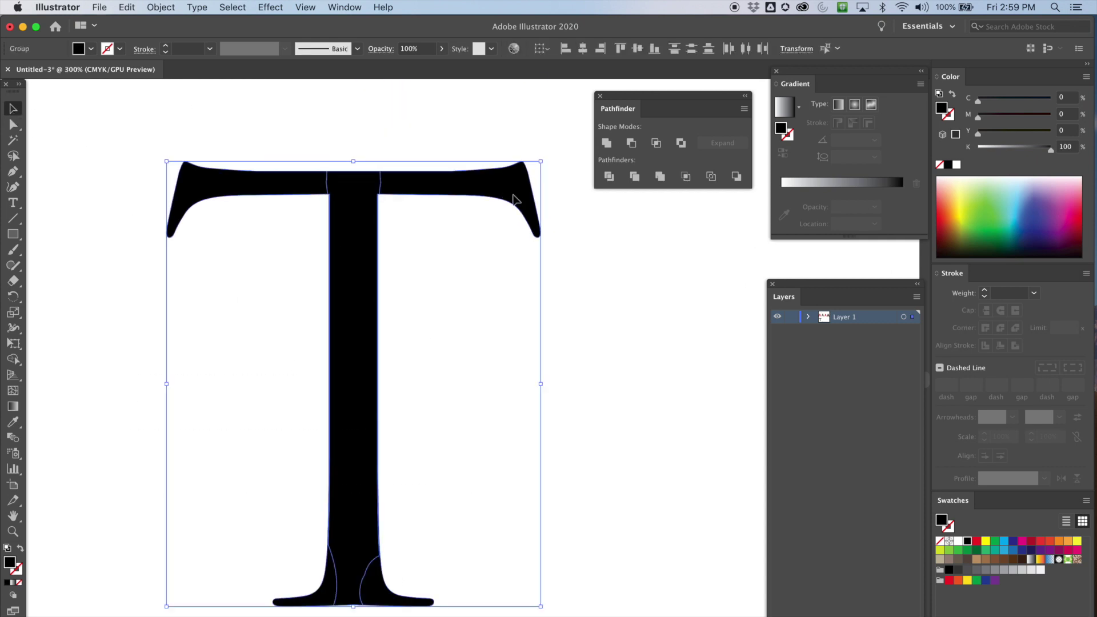
click(607, 144)
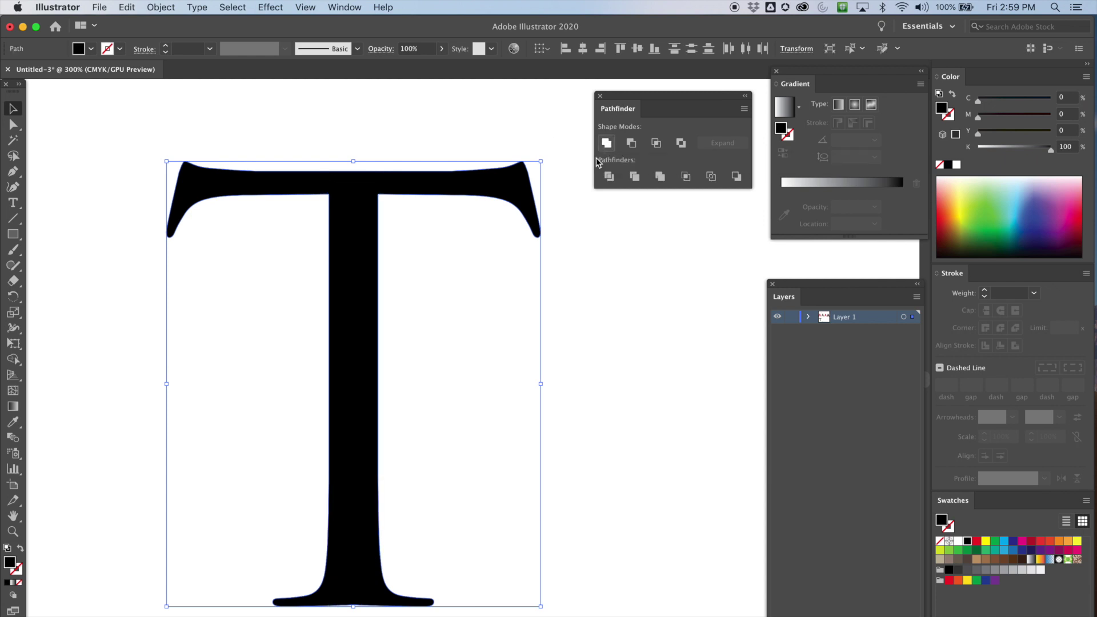
click(567, 266)
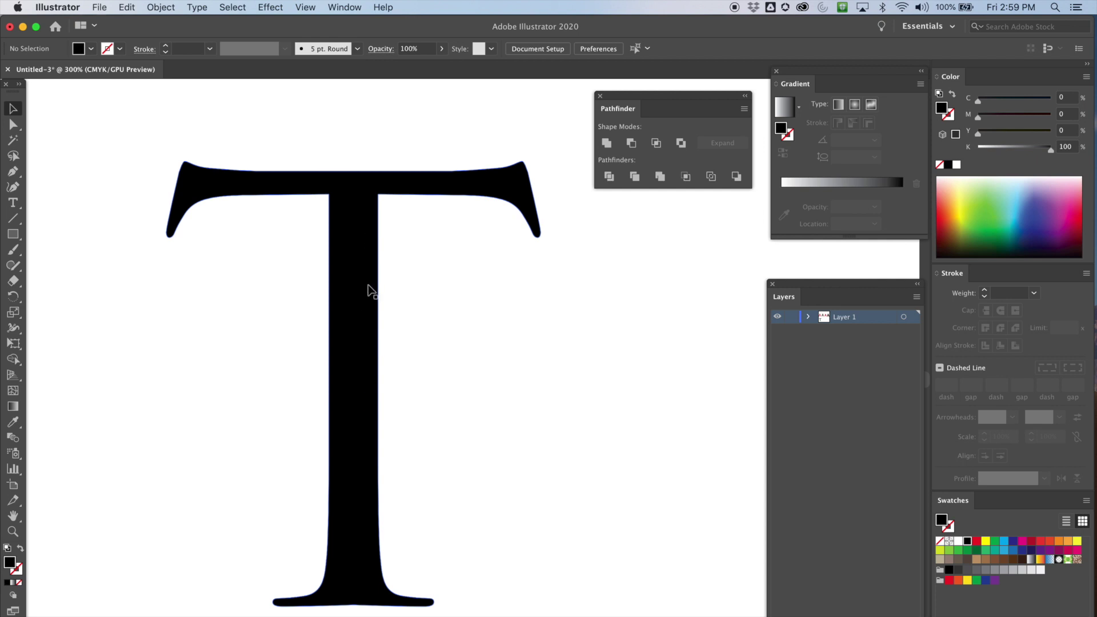
Step: Delete the centre anchor point and the one left of it from the bottom edge of the T's foot with the Pen tool
key(super+equal)
key(super+equal)
scroll(348, 348, right, 3)
key(super+equal)
scroll(387, 154, down, 5)
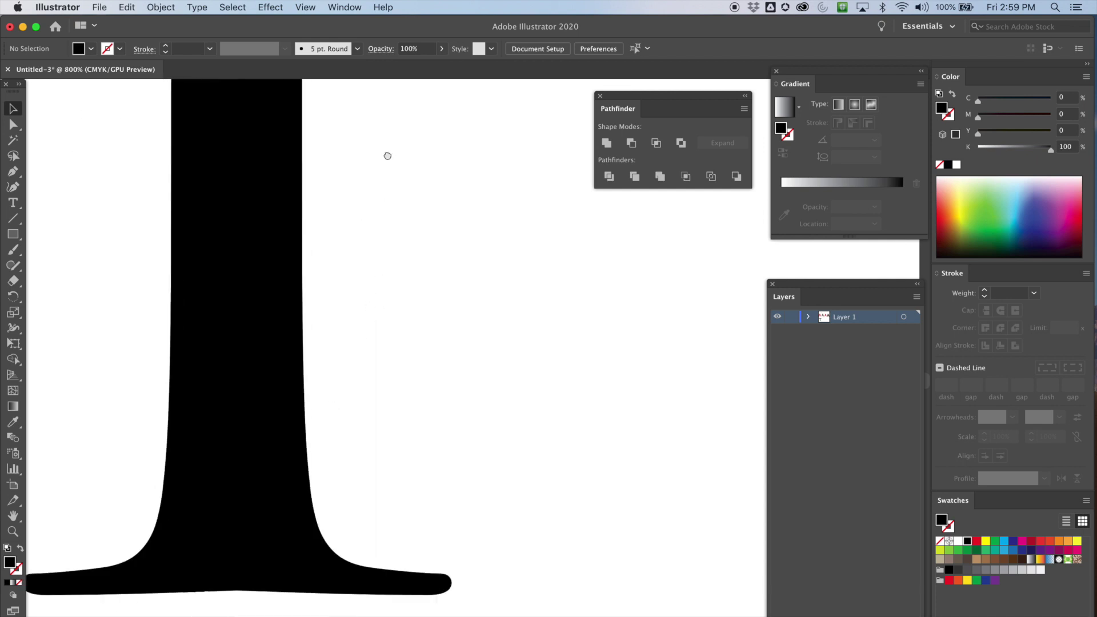
scroll(411, 200, down, 5)
scroll(411, 200, left, 2)
click(298, 320)
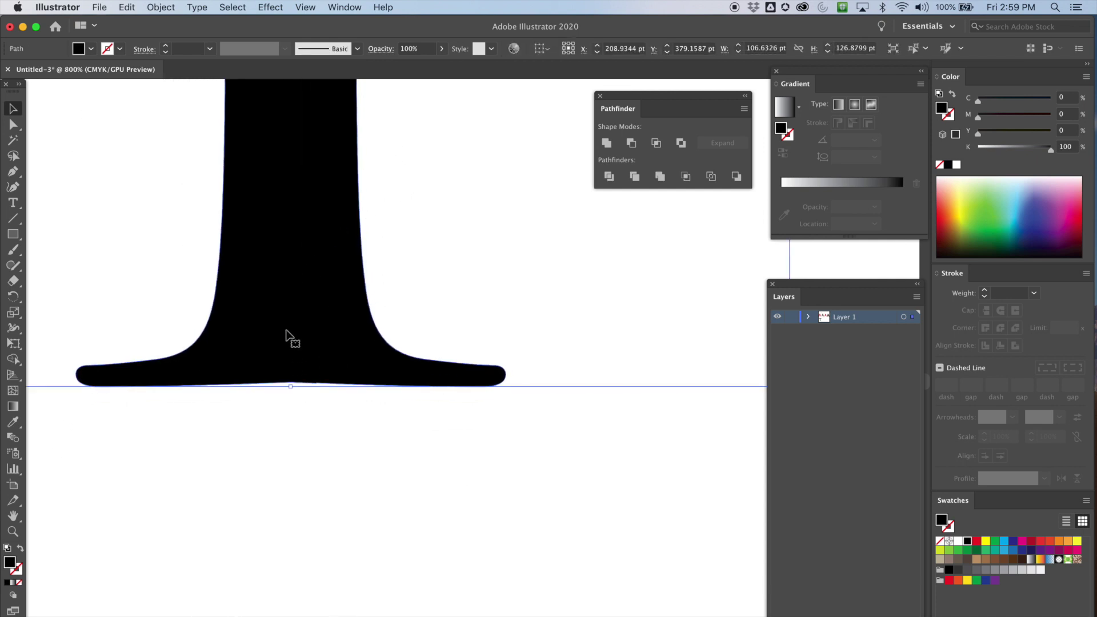
click(12, 125)
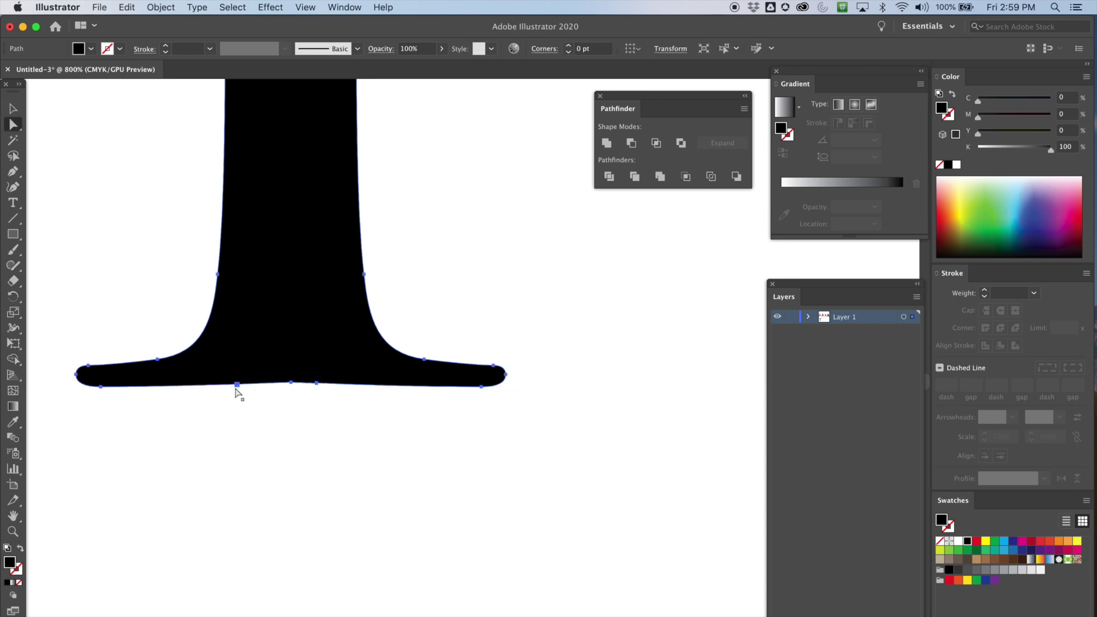
click(13, 170)
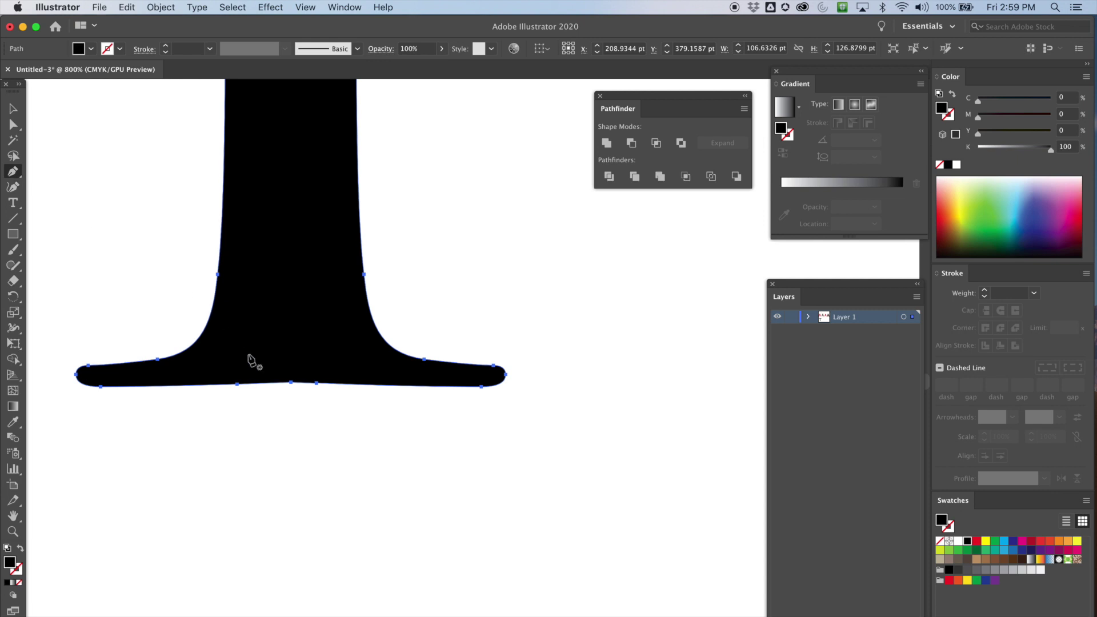
click(293, 383)
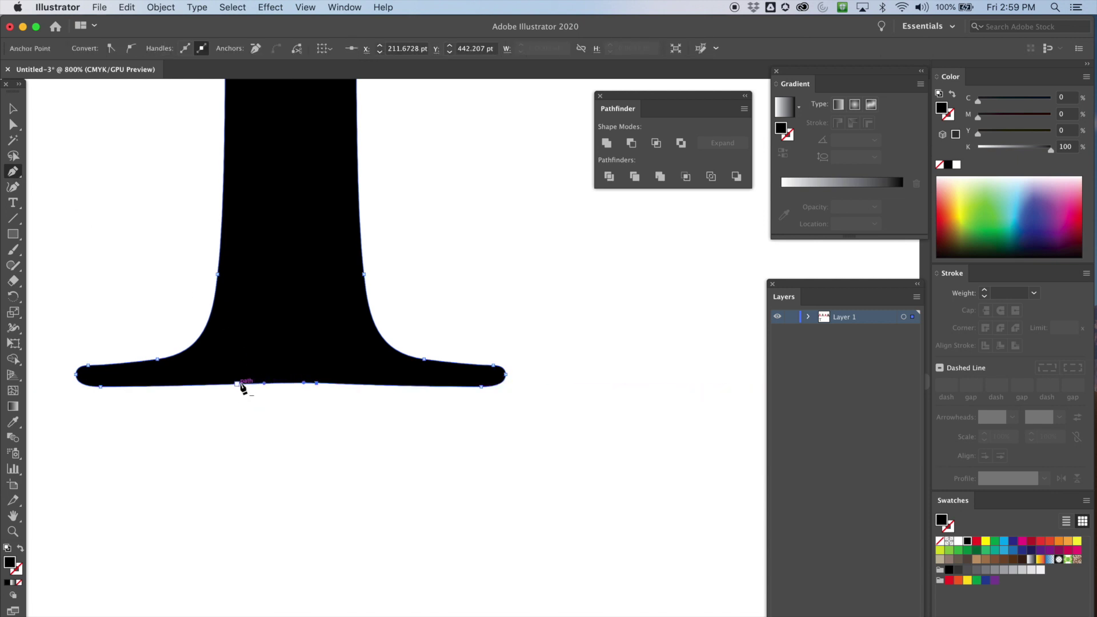
click(237, 385)
click(237, 384)
click(316, 383)
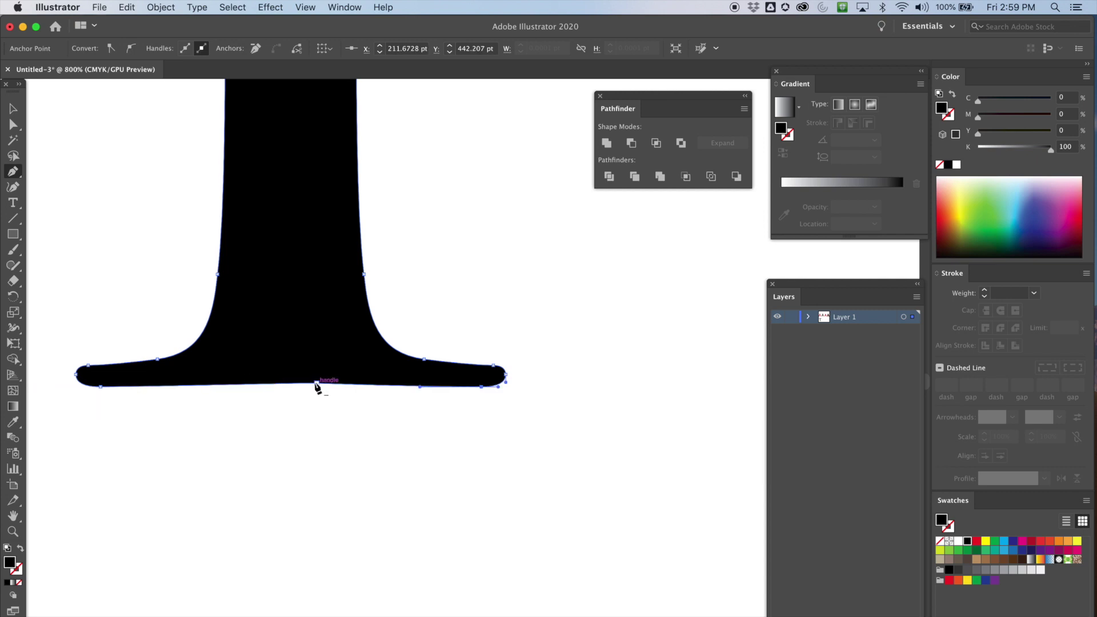
Step: Delete the remaining middle anchor point from the bottom edge of the T's foot with the Pen tool, and deselect the letter
key(a)
click(365, 439)
key(super+equal)
drag(279, 492, 439, 366)
click(304, 284)
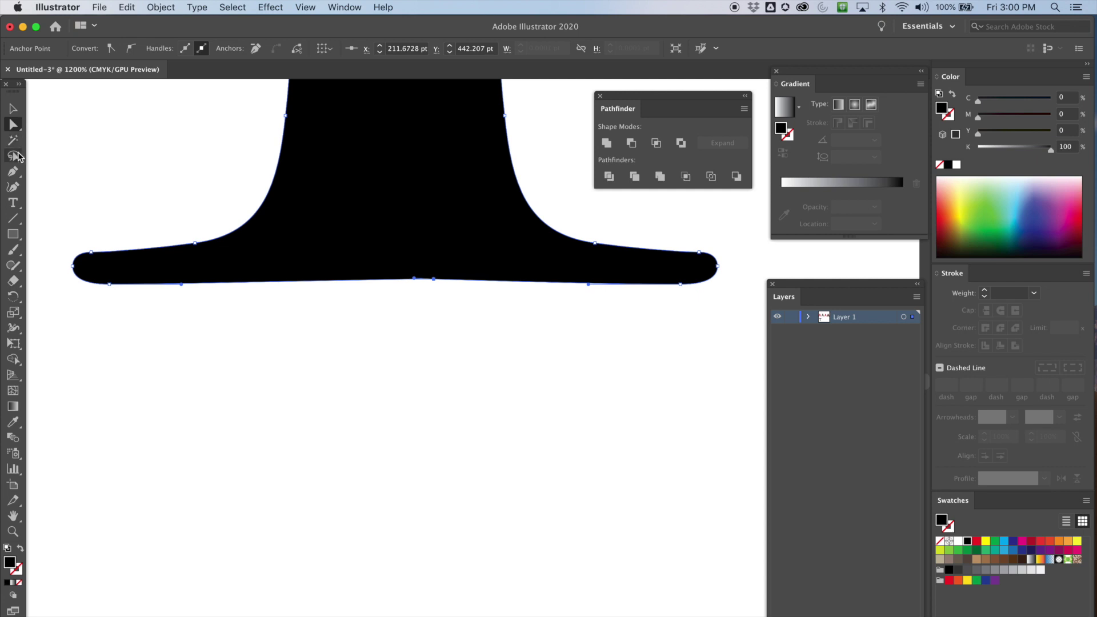
click(13, 171)
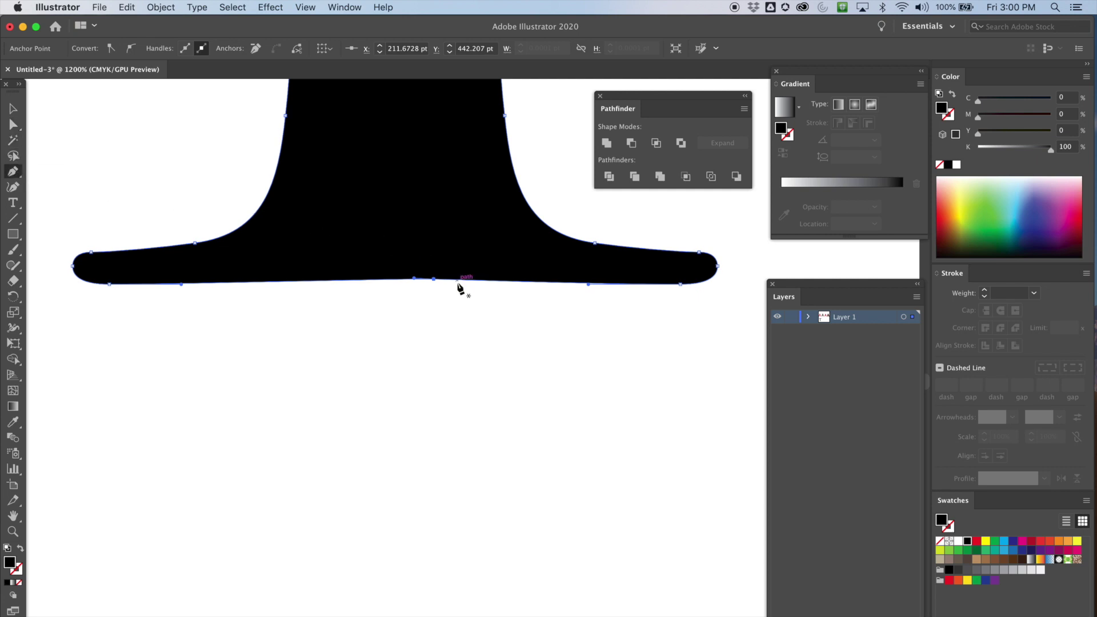
drag(433, 284, 436, 306)
key(super+z)
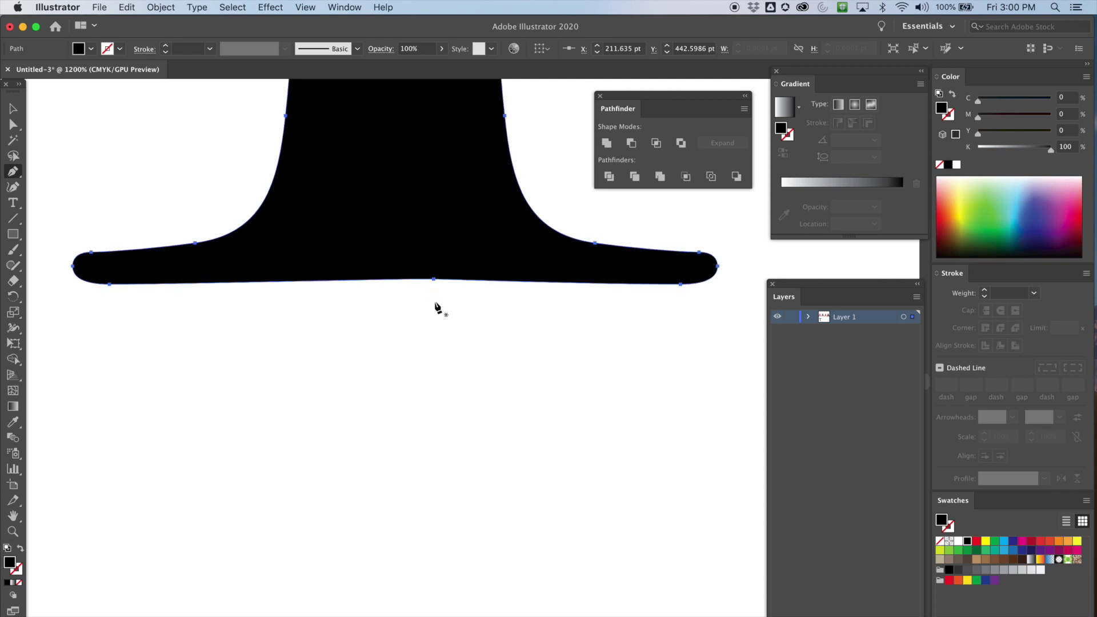
click(433, 279)
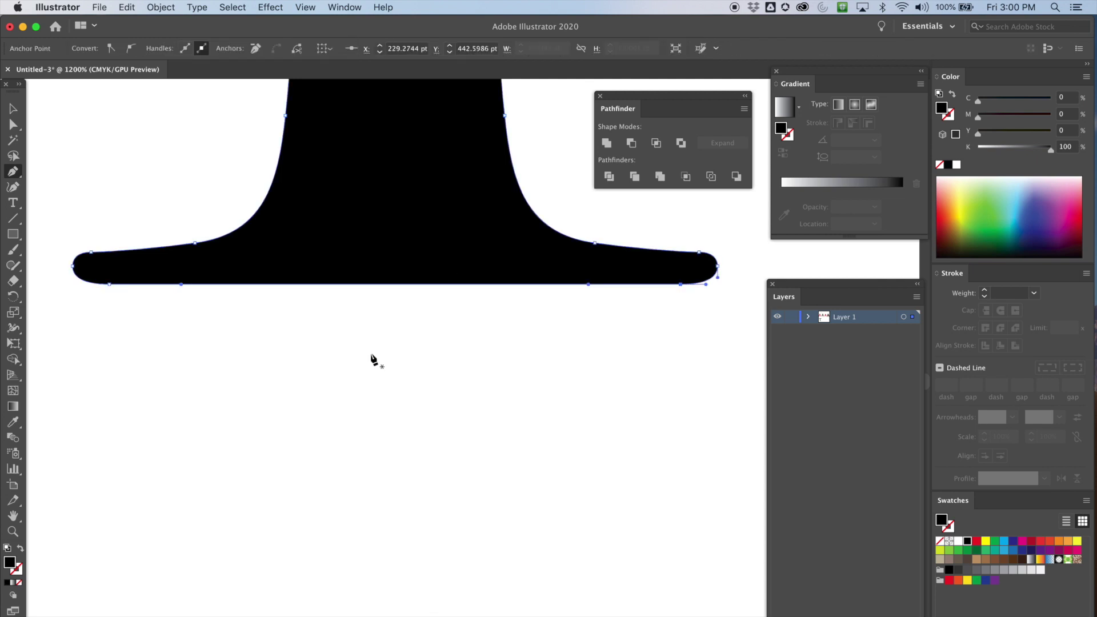
click(12, 110)
click(278, 381)
Step: Duplicate the finished T and place the copy to the right of the original, with both crossbars level
scroll(273, 386, down, 10)
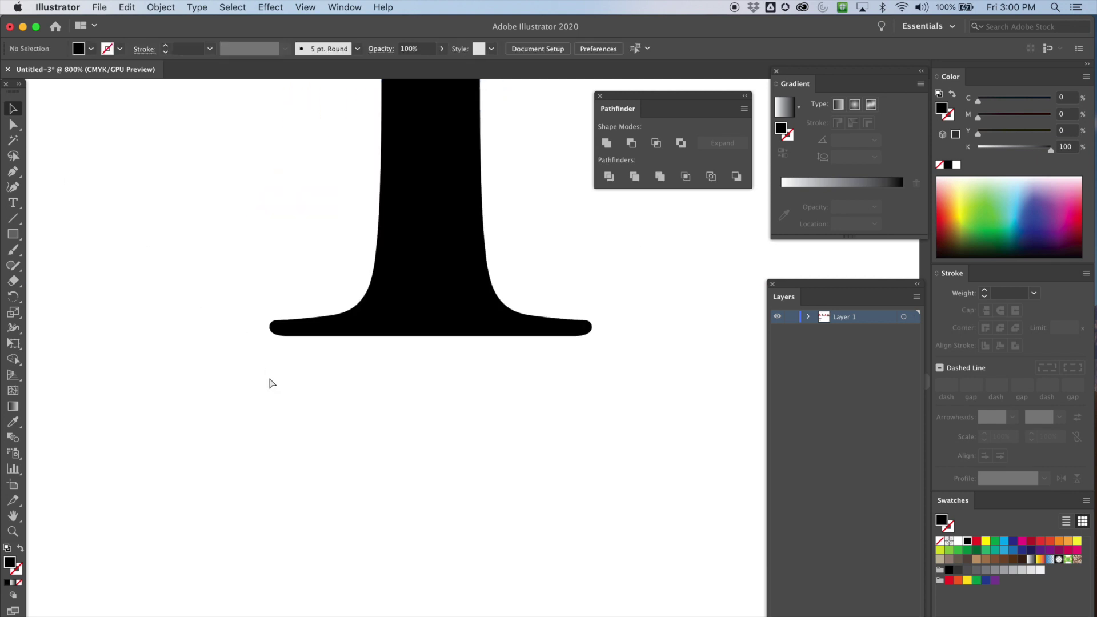
drag(394, 213, 272, 380)
drag(402, 304, 396, 303)
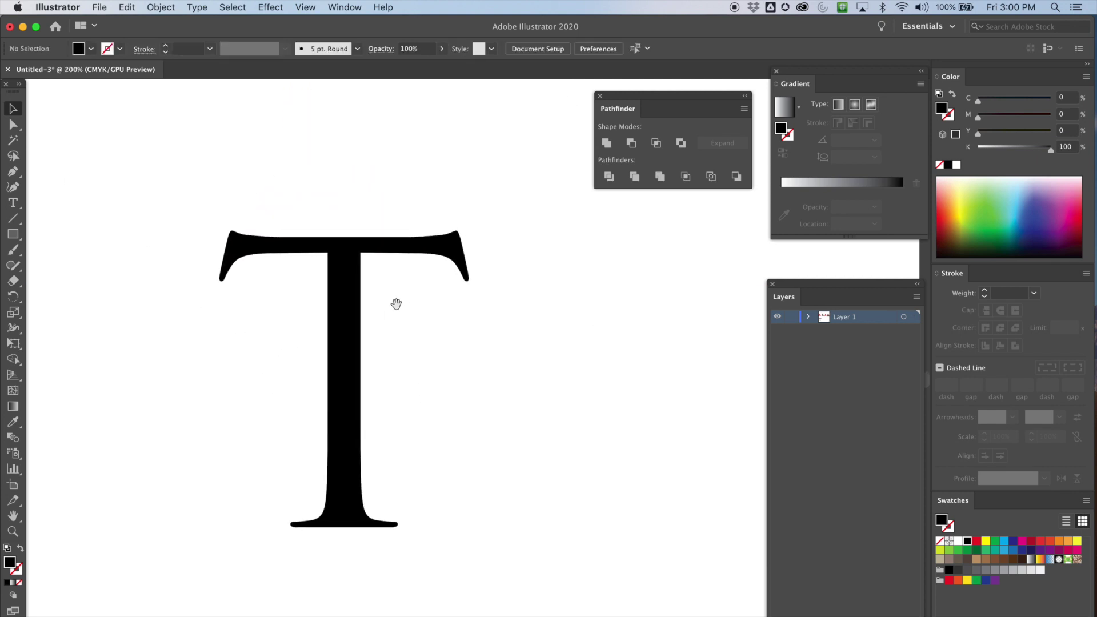
drag(188, 179, 286, 397)
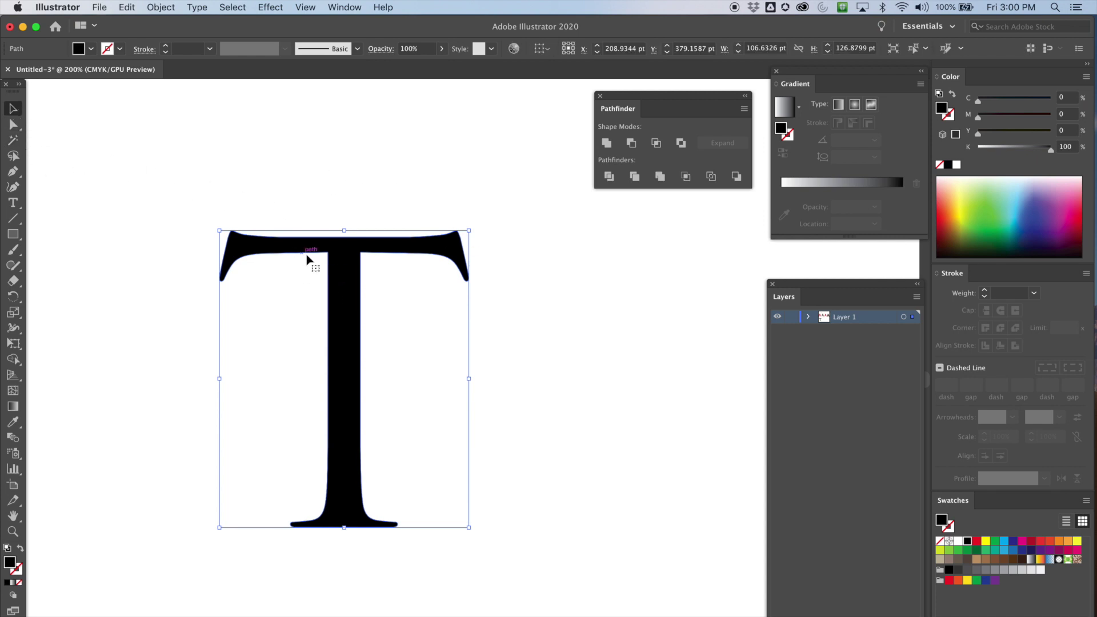
drag(427, 316, 522, 294)
drag(688, 331, 444, 352)
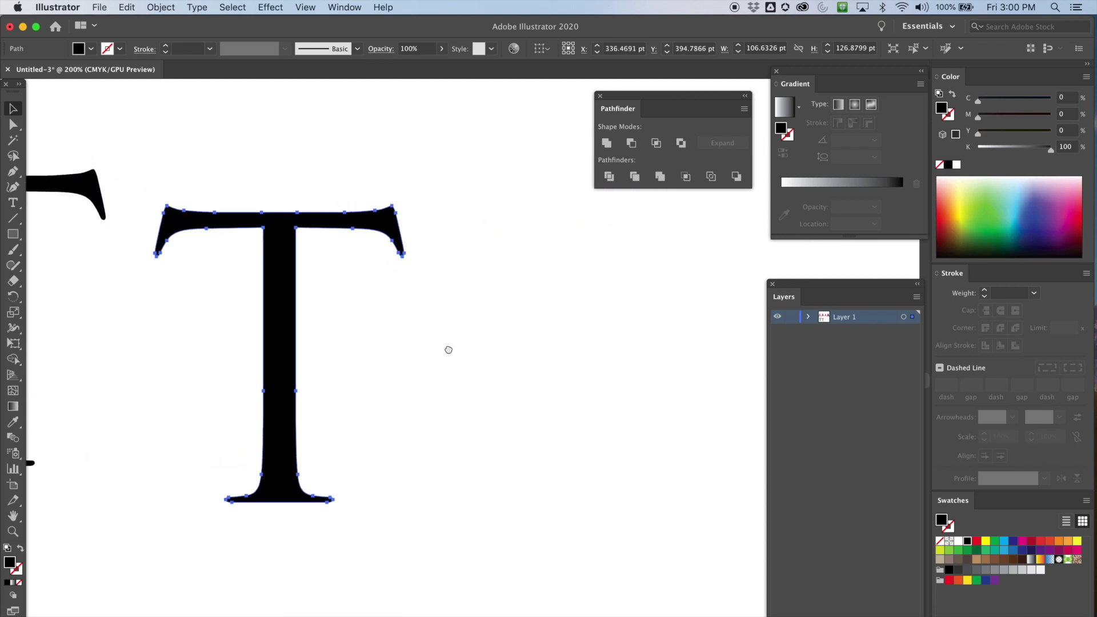
drag(304, 258, 332, 240)
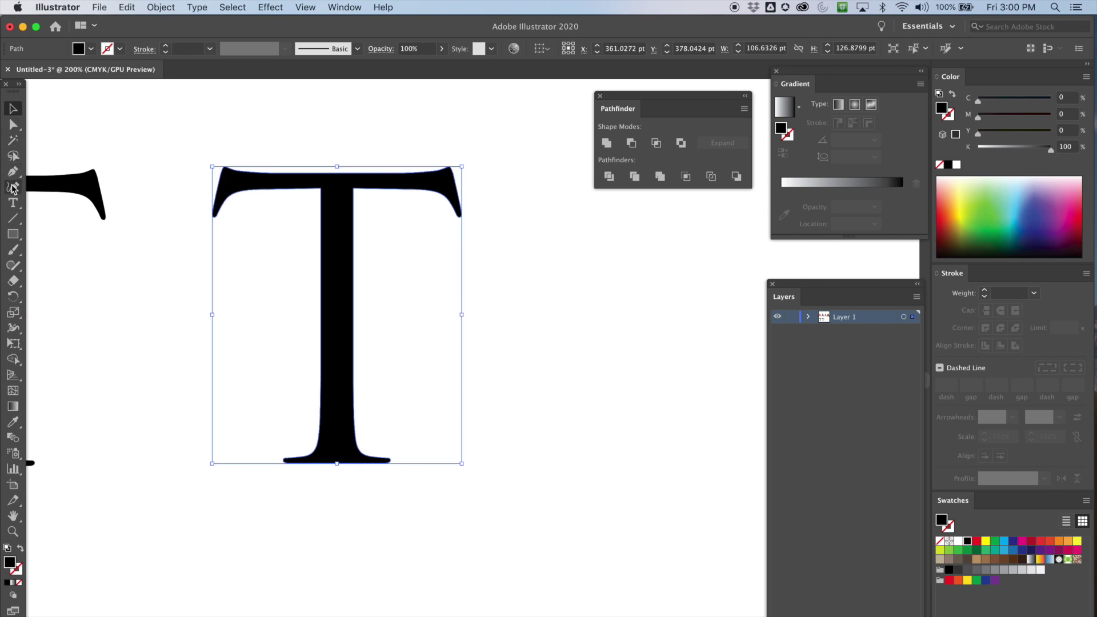
Step: Lengthen the copied T's stem by moving only its lower anchor points down, making the letter about 164 pt tall, and deselect it
click(12, 125)
click(265, 316)
drag(228, 274, 502, 502)
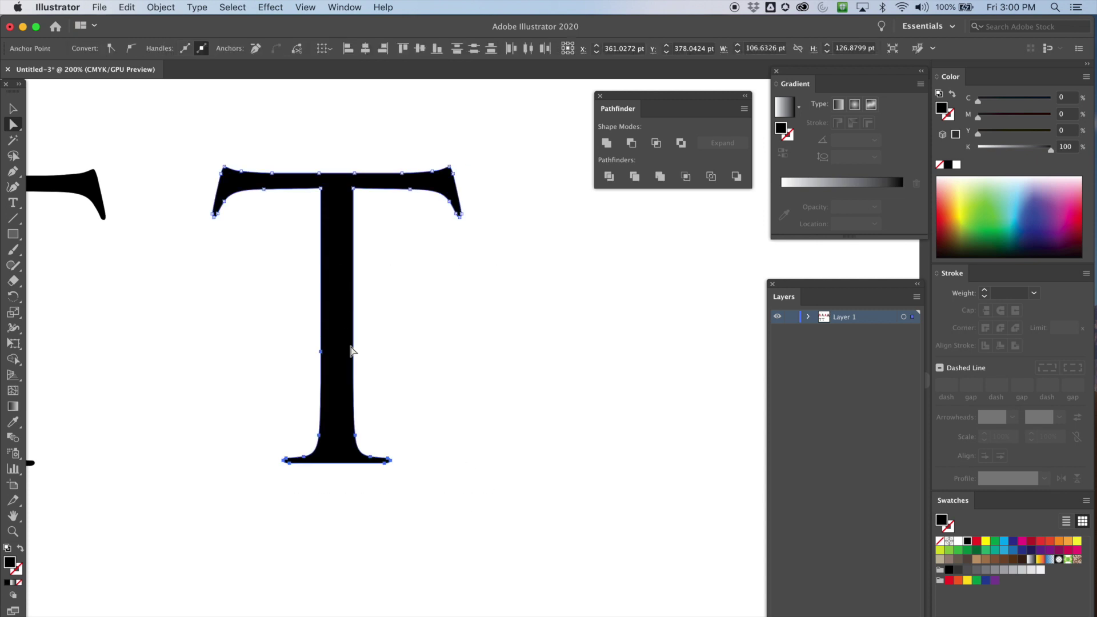
drag(355, 443, 355, 527)
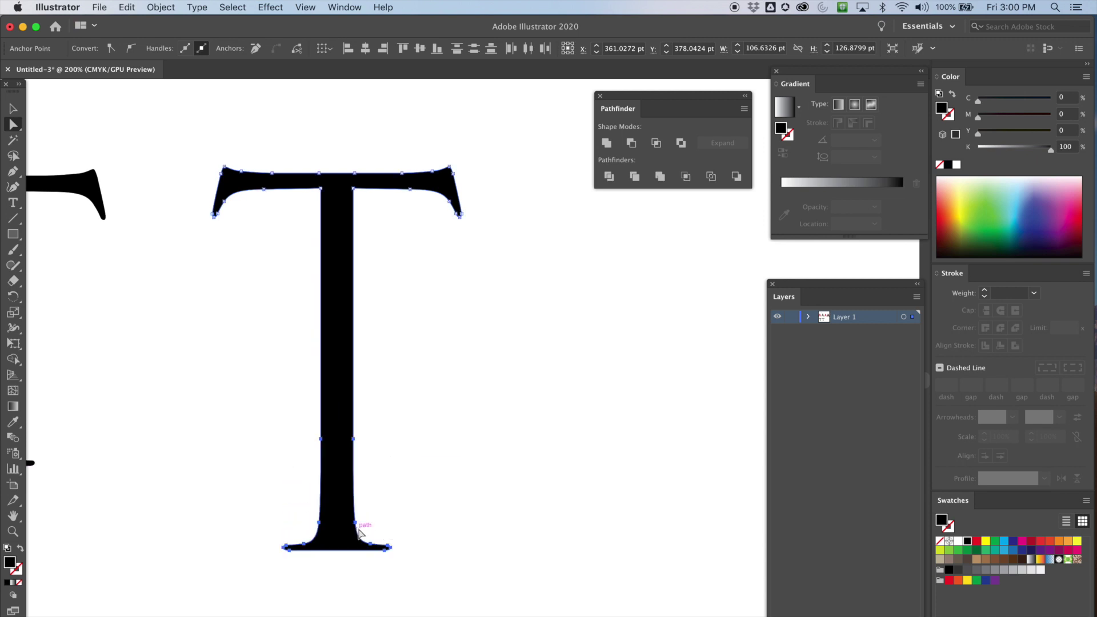
click(438, 483)
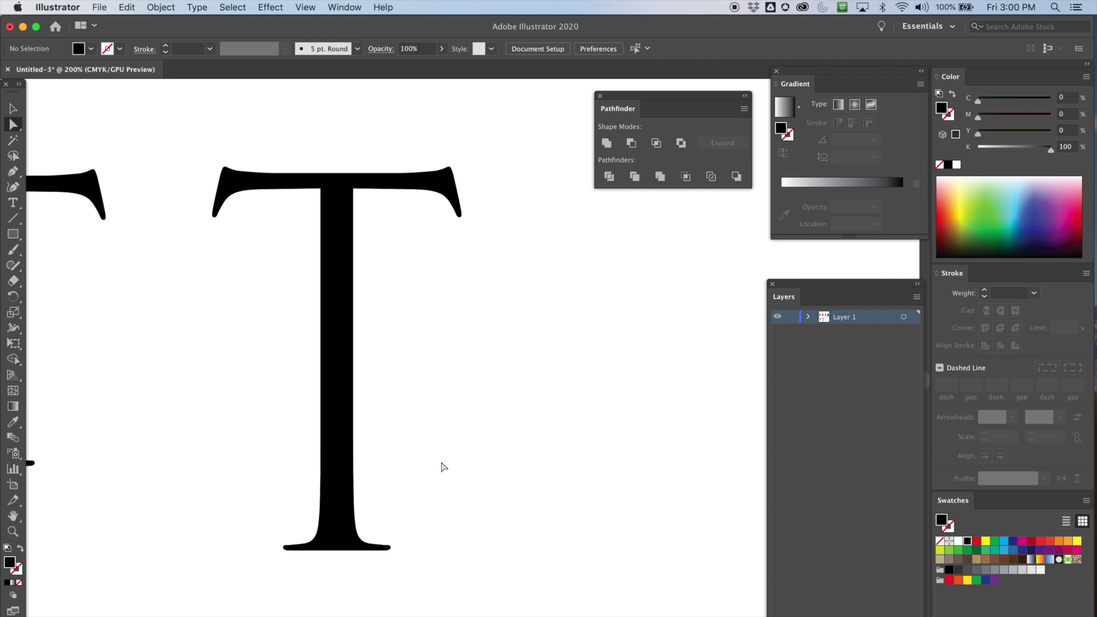
Step: Try shortening the copied T to about 87 pt tall by moving its lower anchor points up, undo it, and deselect
drag(262, 411, 411, 522)
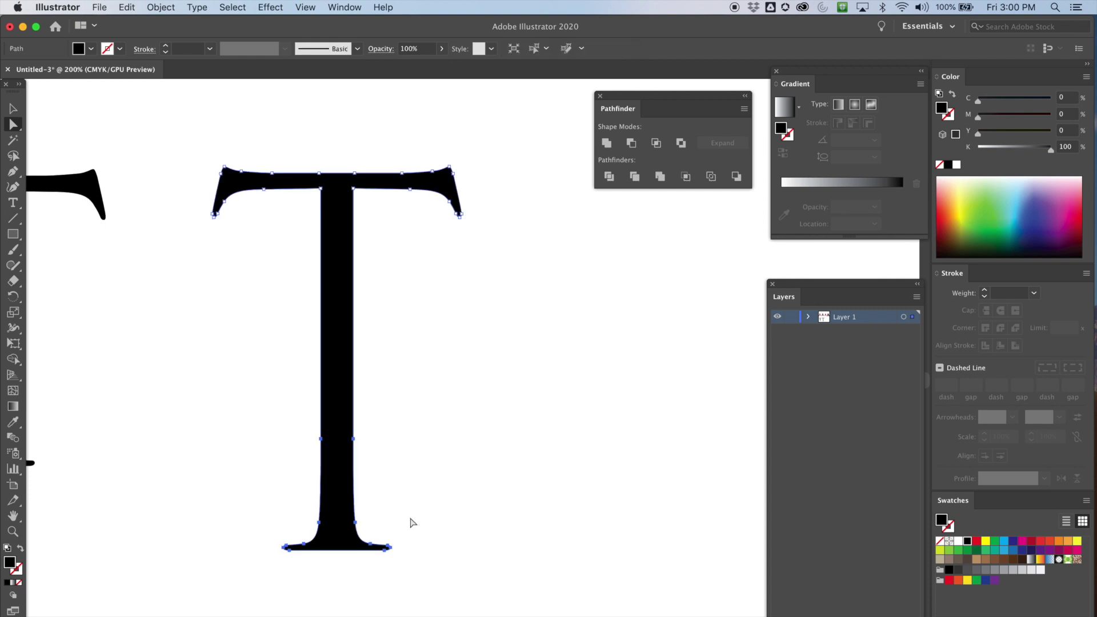
drag(355, 436, 348, 263)
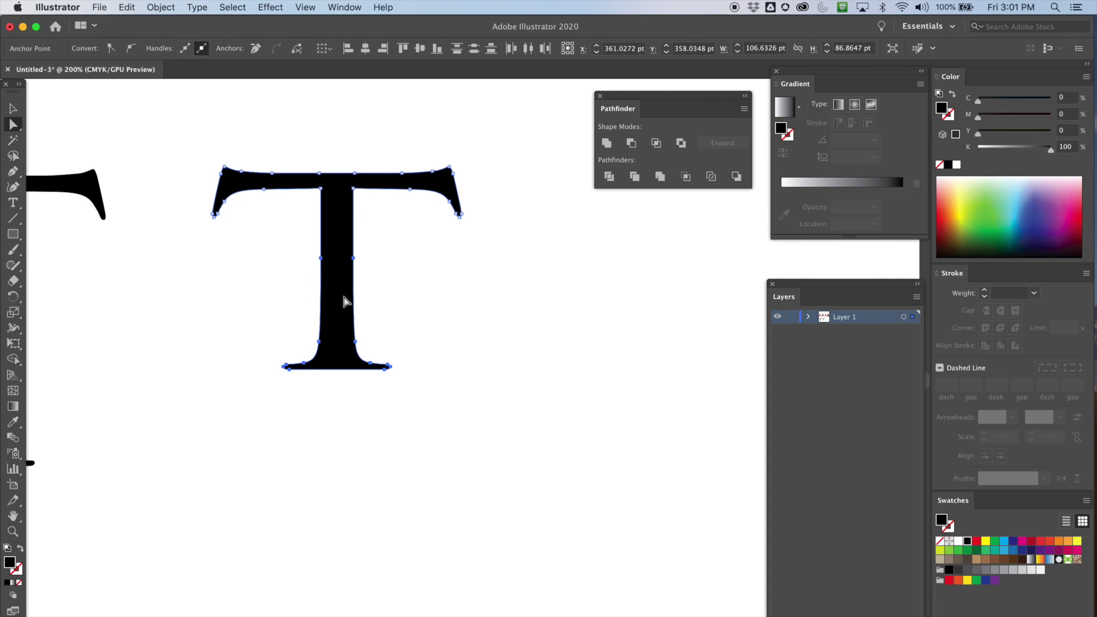
key(super+z)
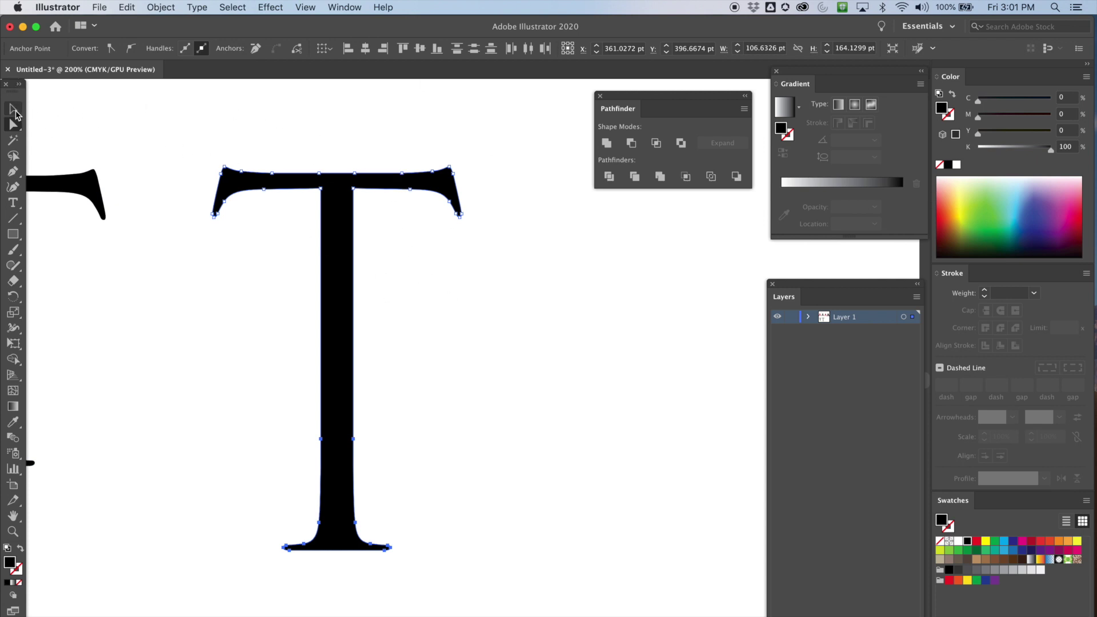
click(13, 110)
click(267, 155)
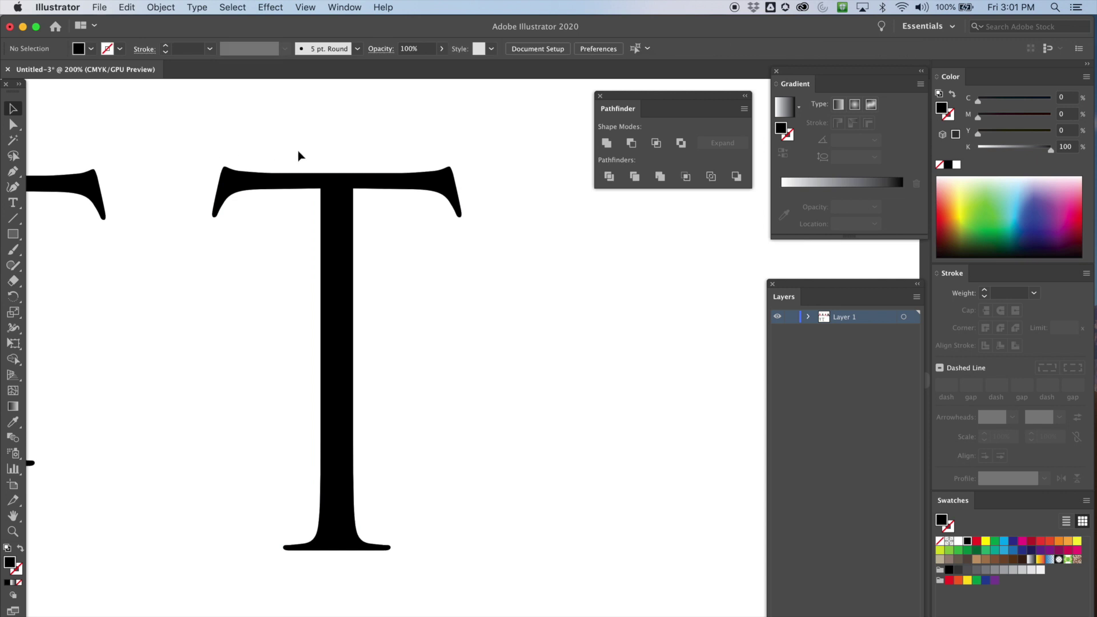
Step: Move the floating Pathfinder palette clear of the fourth letter A so the whole row of A variations can be seen
key(super+minus)
scroll(337, 246, up, 5)
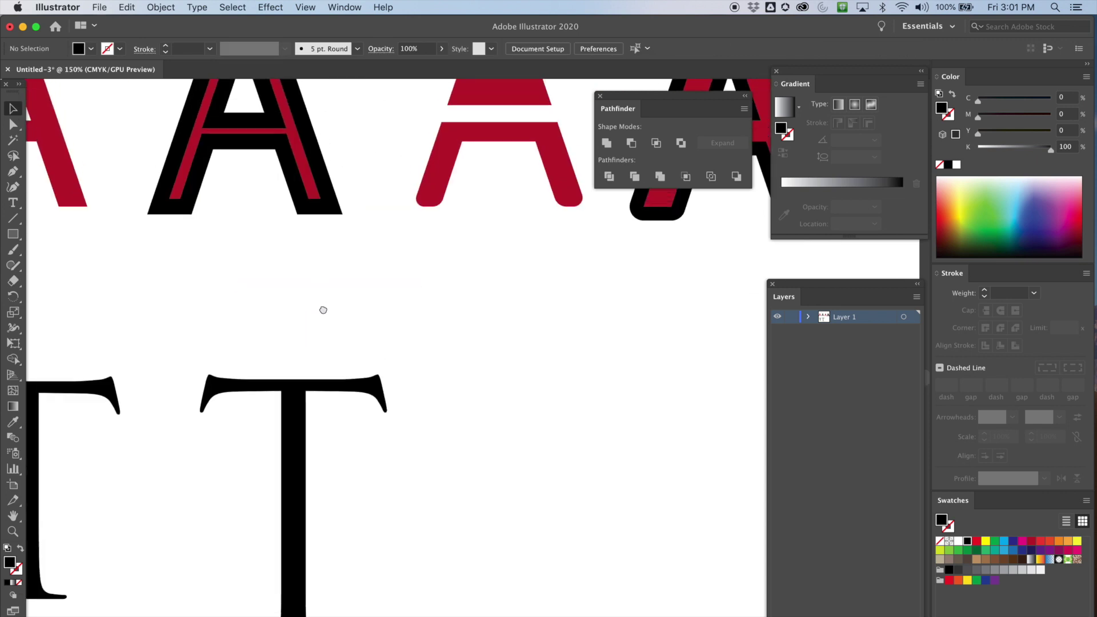
key(super+minus)
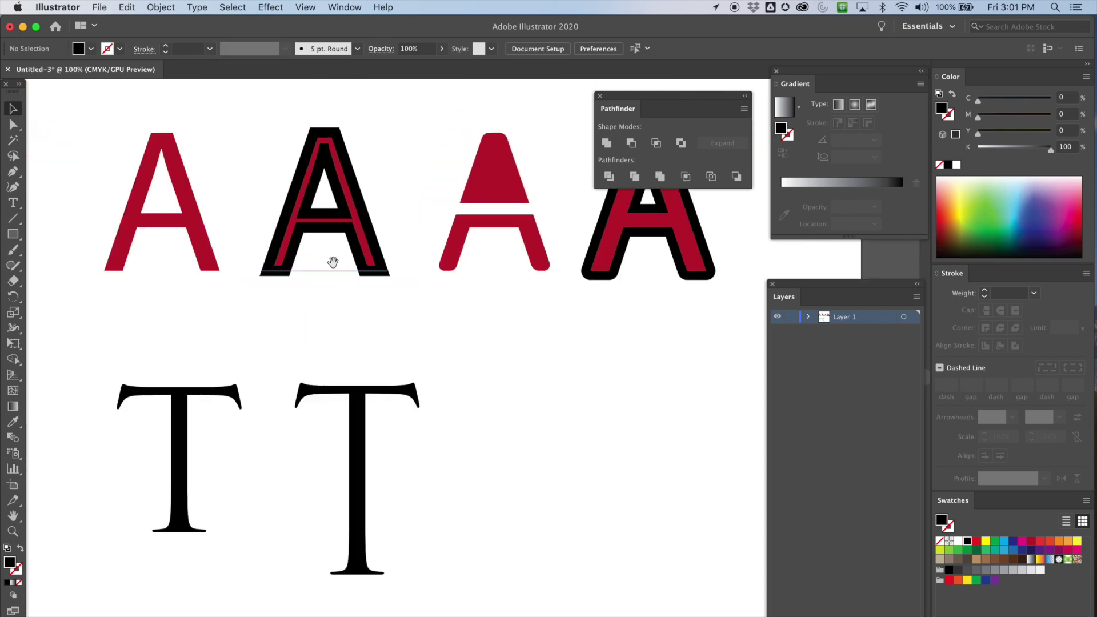
drag(267, 318, 316, 247)
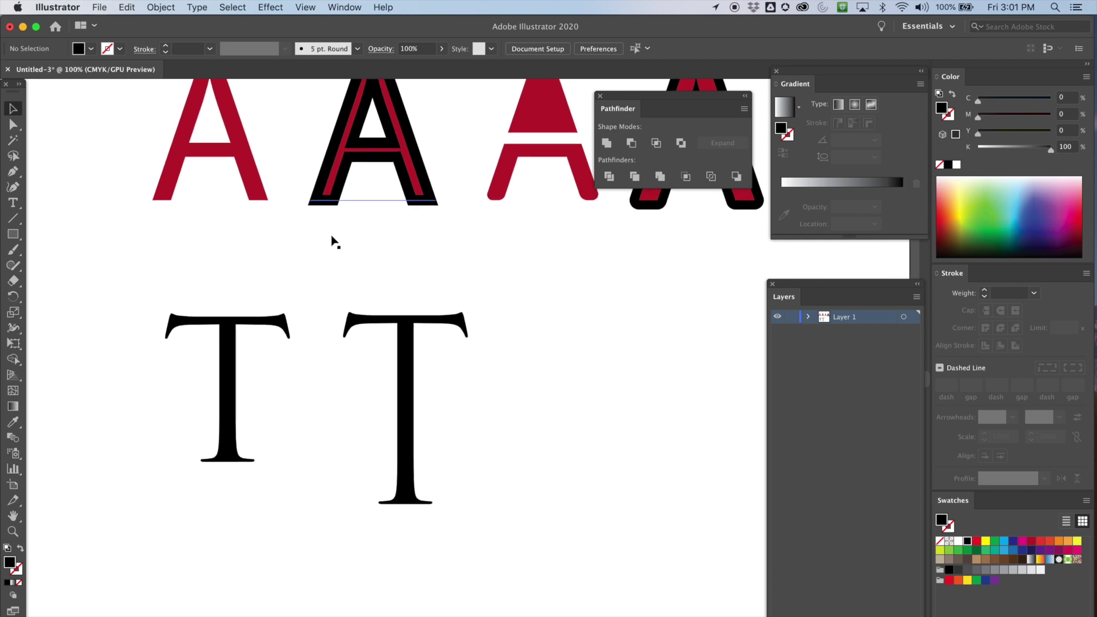
drag(276, 242, 222, 360)
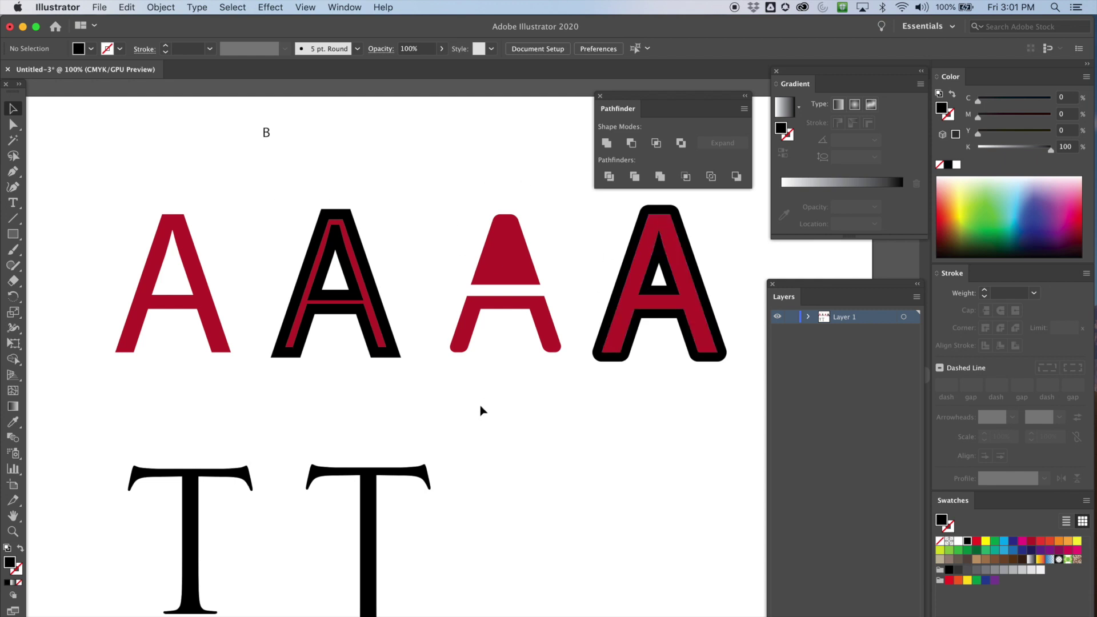
drag(670, 95, 686, 68)
scroll(449, 343, down, 3)
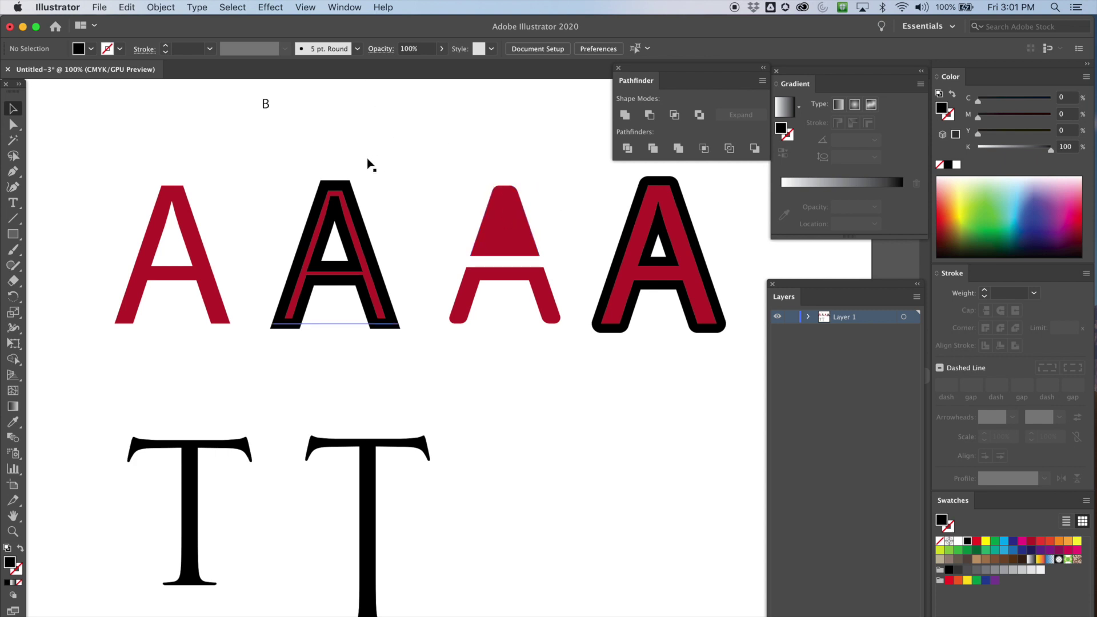
Step: Duplicate the live-type A with the heavy black stroke from the upper row into the space beside the tall T, and deselect it
click(326, 202)
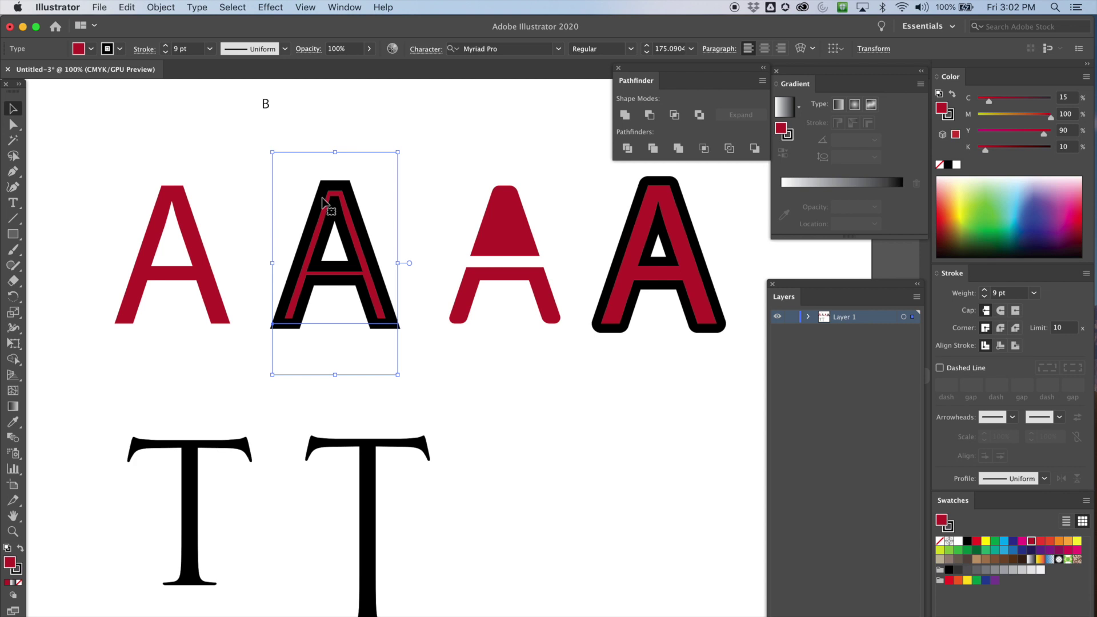
drag(325, 203, 578, 453)
click(444, 283)
scroll(443, 282, down, 5)
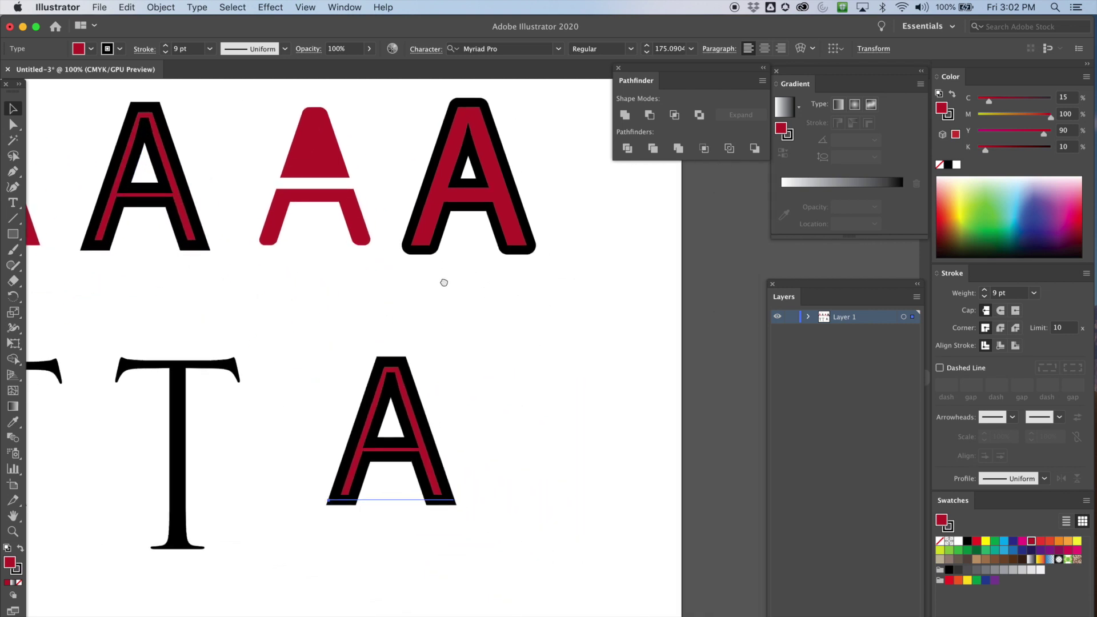
scroll(562, 282, left, 5)
key(super+z)
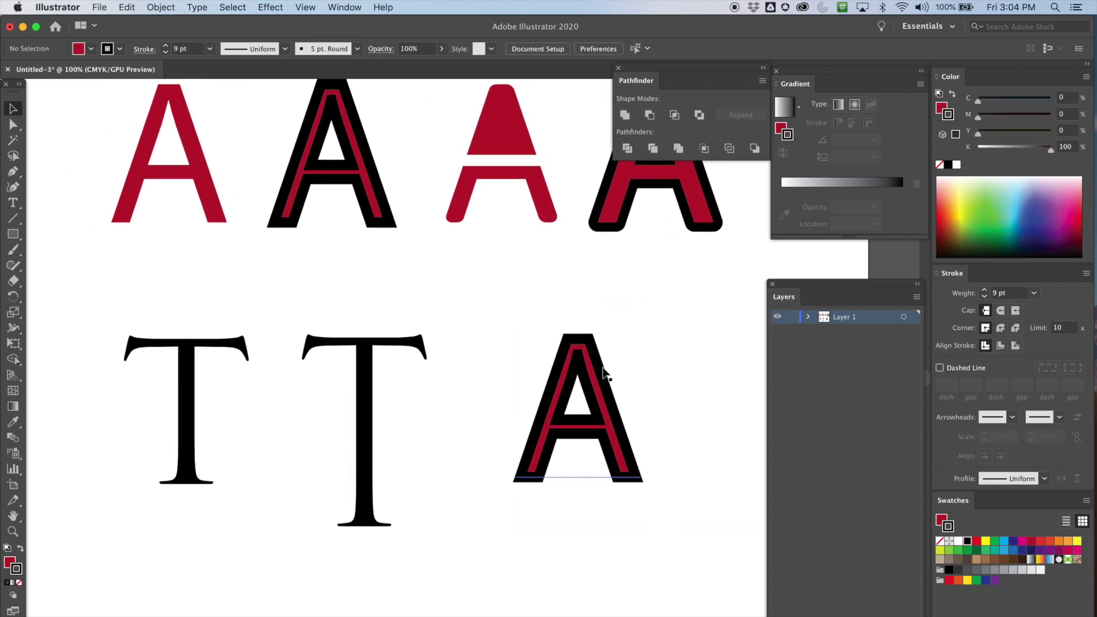
Step: Select the new live-type A copy and open its Appearance settings
click(589, 341)
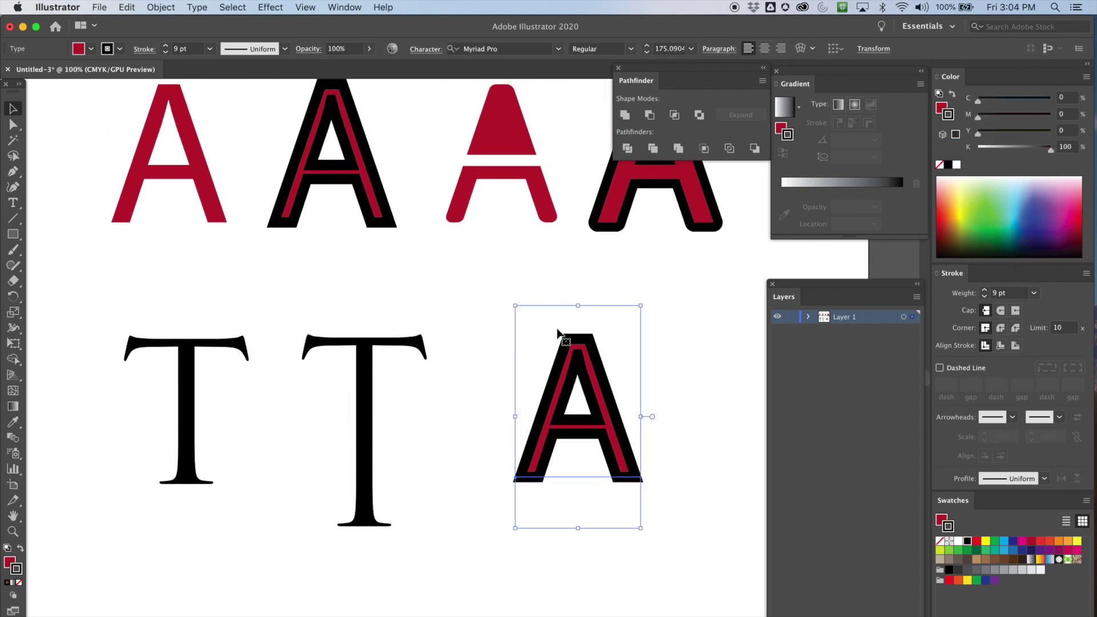
scroll(650, 368, right, 5)
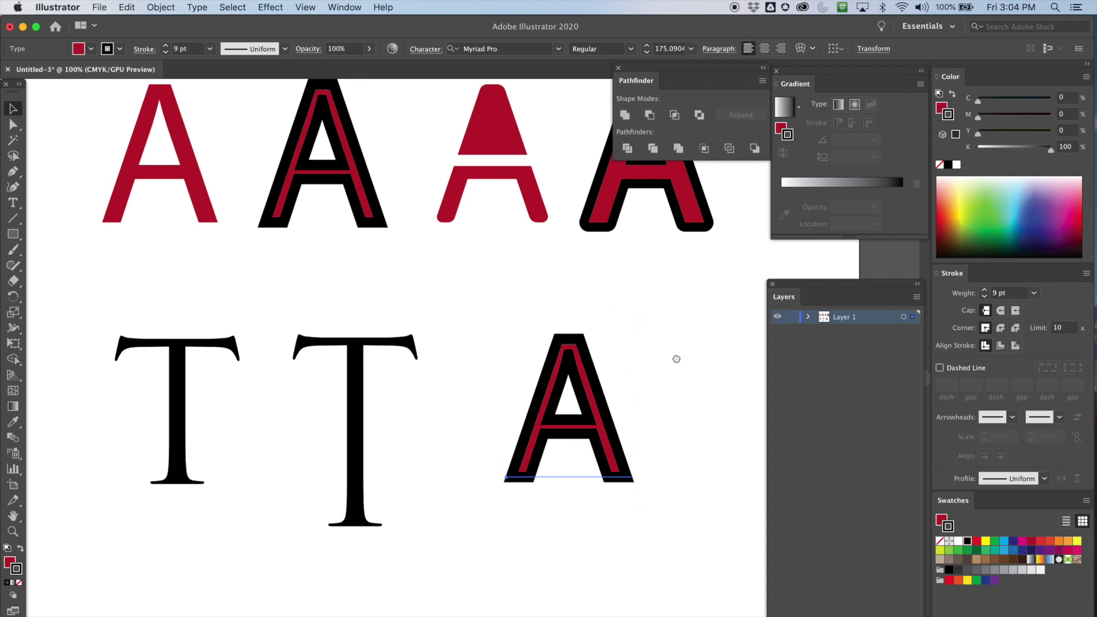
key(super+equal)
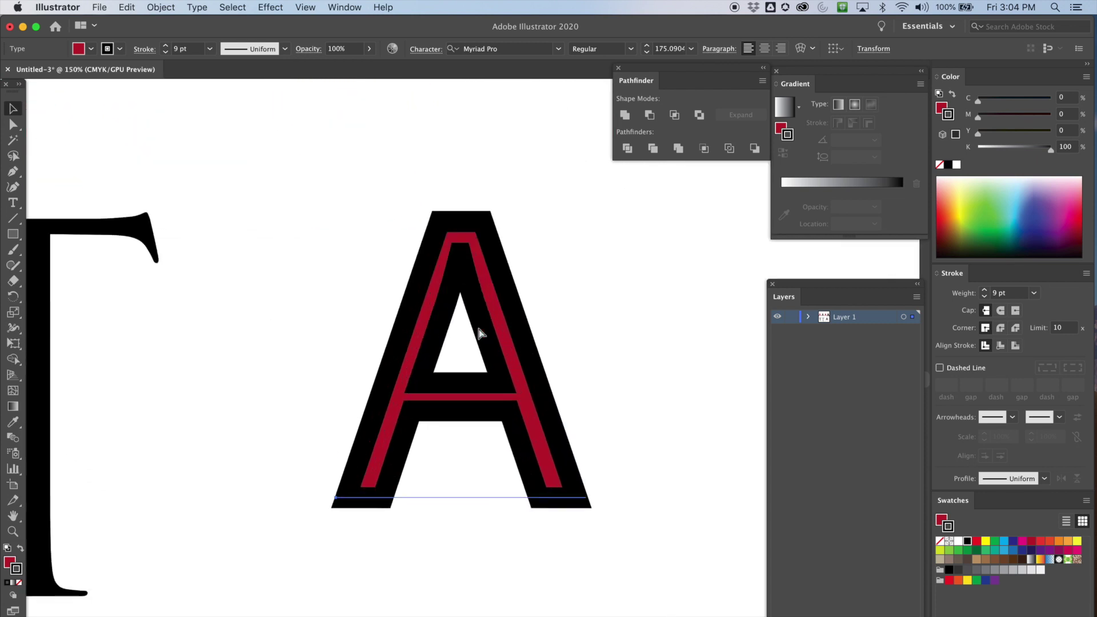
scroll(544, 308, right, 5)
scroll(544, 309, down, 2)
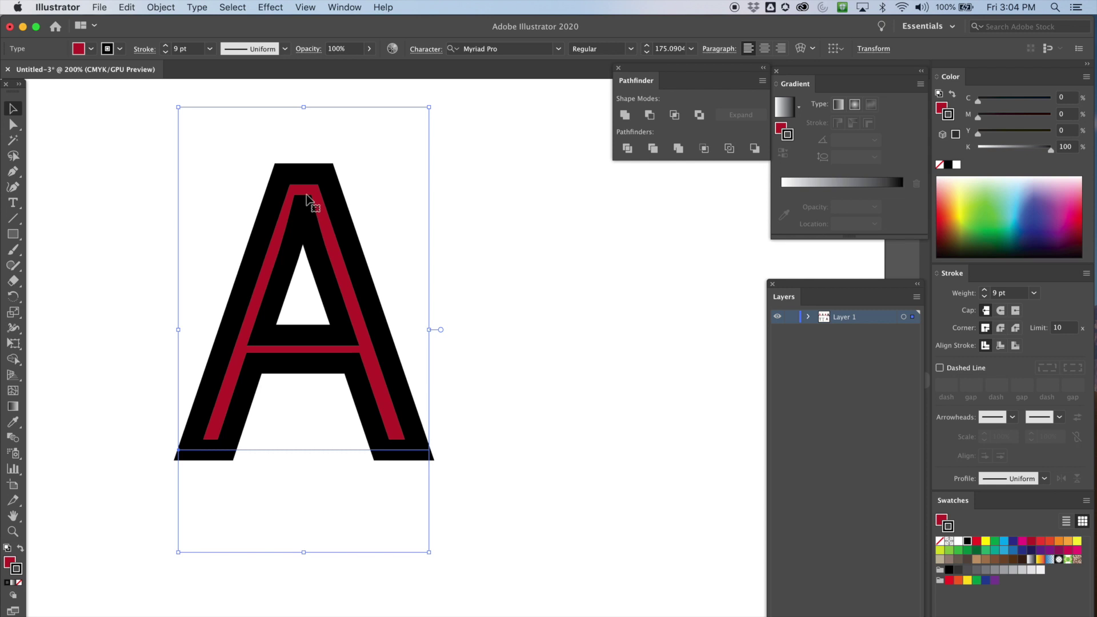
click(350, 10)
click(387, 191)
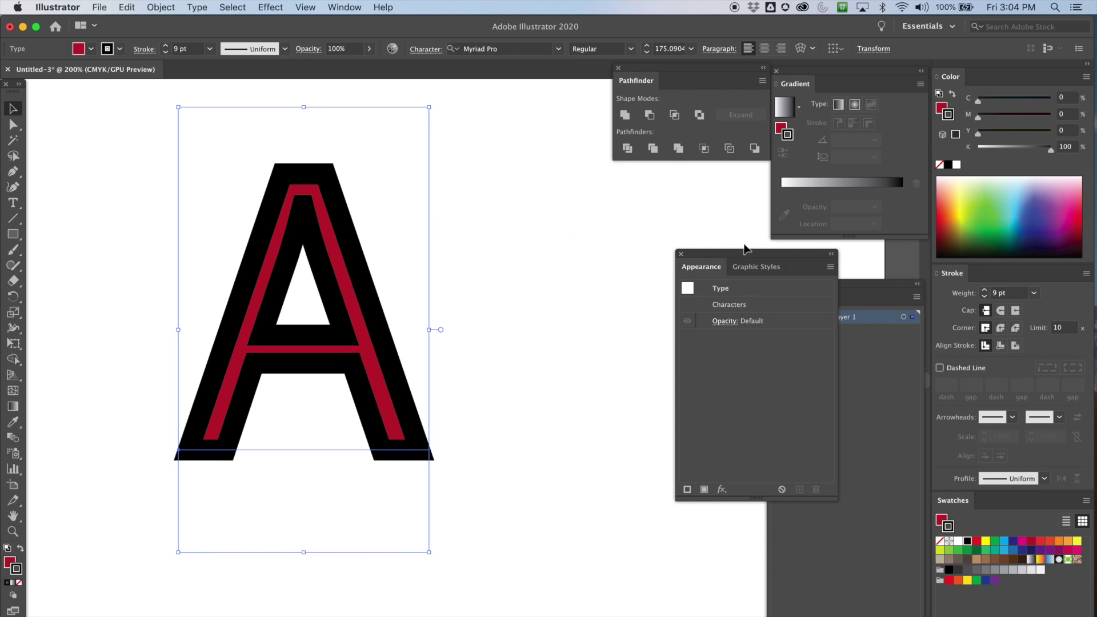
Step: Look over the available graphic styles, return to the appearance attributes, and clear the appearance of the selected A
click(753, 268)
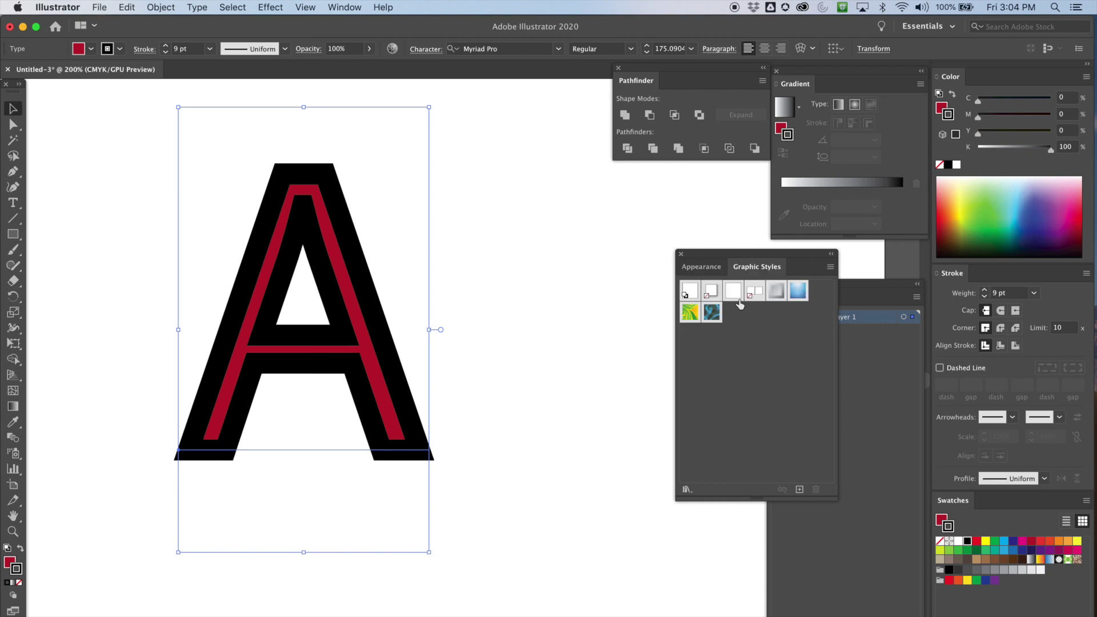
click(707, 272)
click(730, 293)
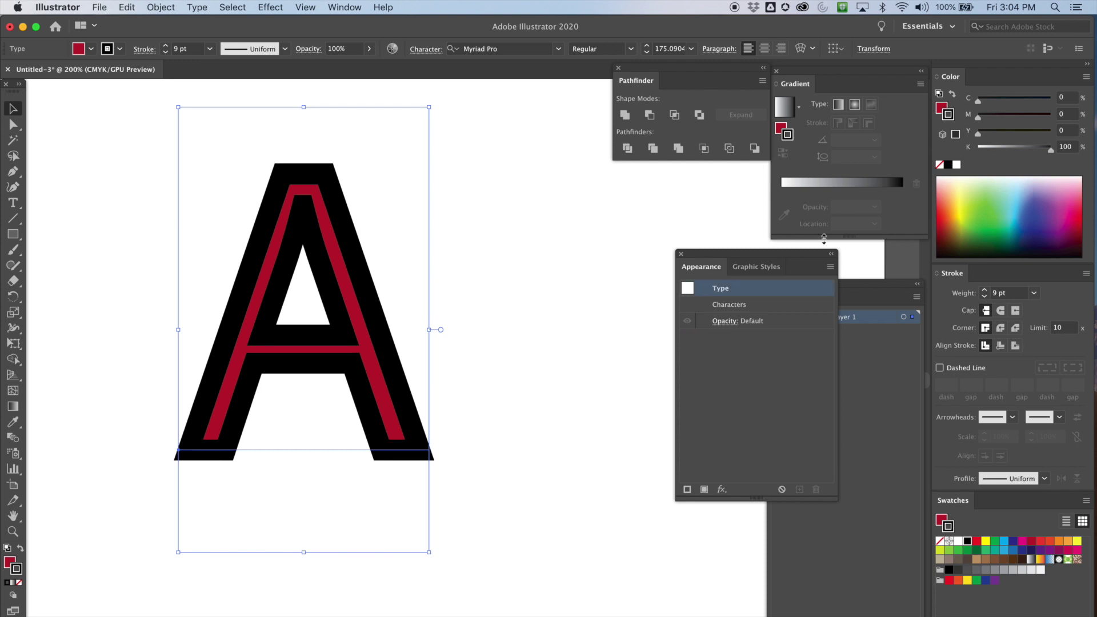
click(829, 268)
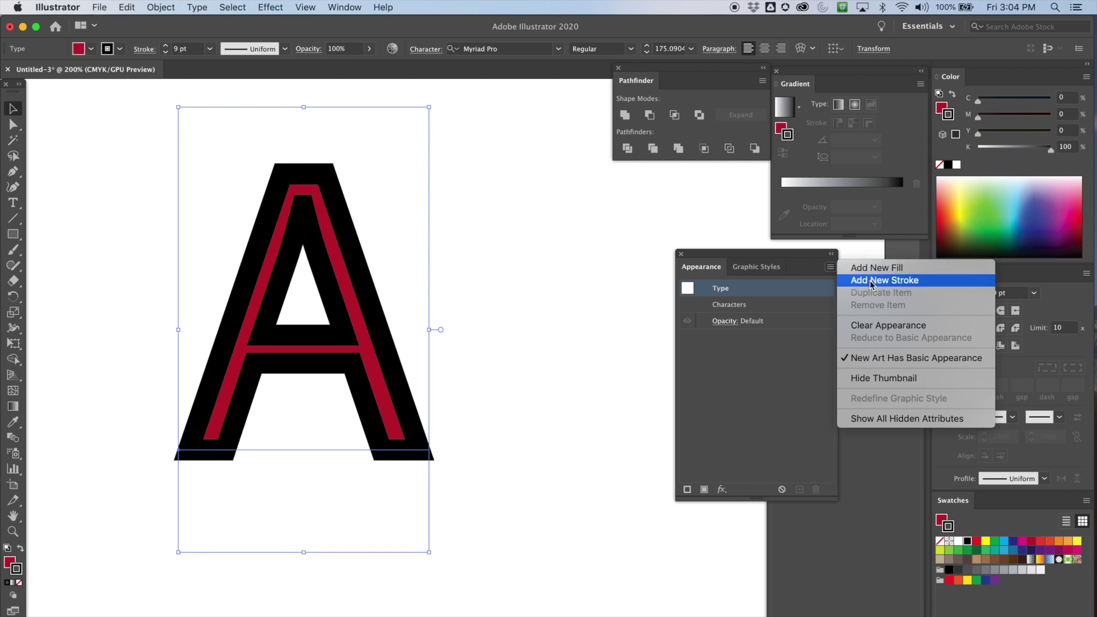
click(879, 326)
Step: Add a new stroke to the cleared live-type A and set its fill to bright red
click(830, 267)
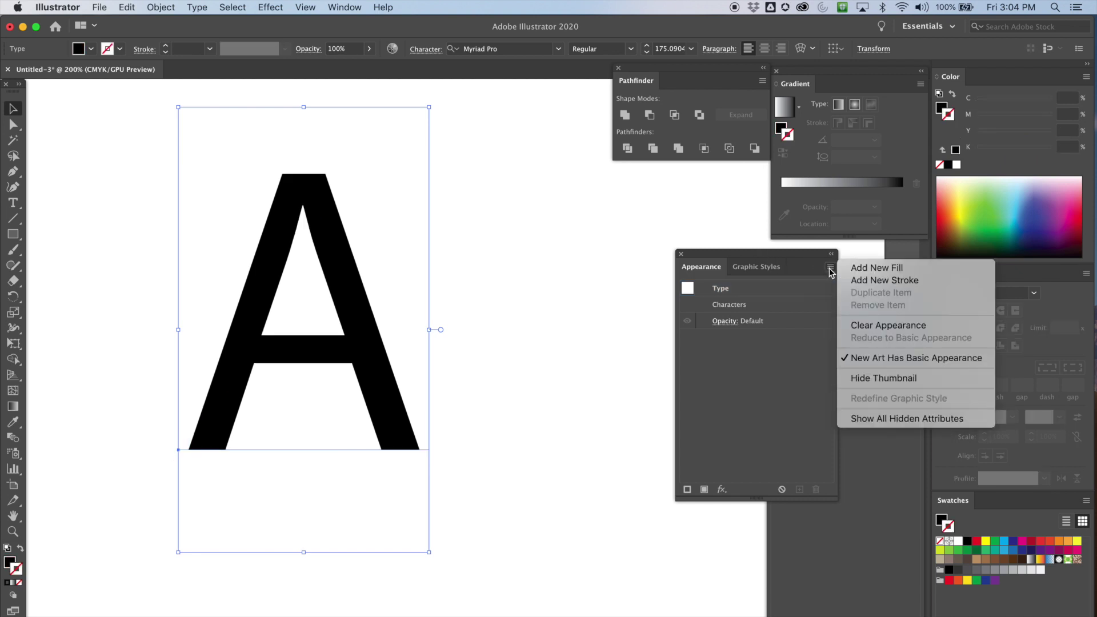
click(875, 282)
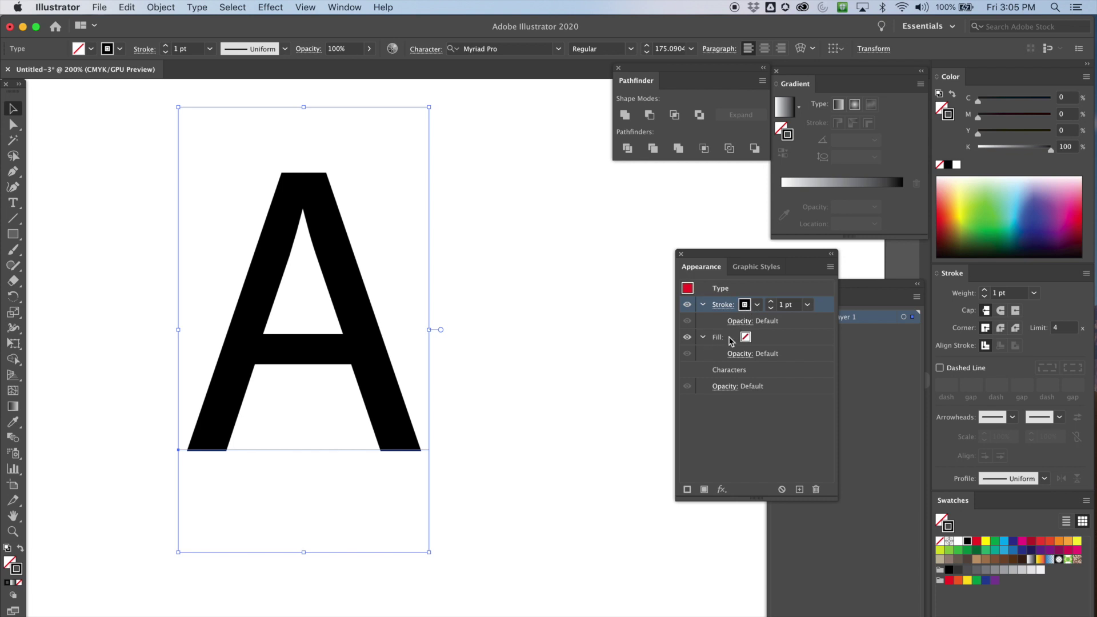
click(748, 340)
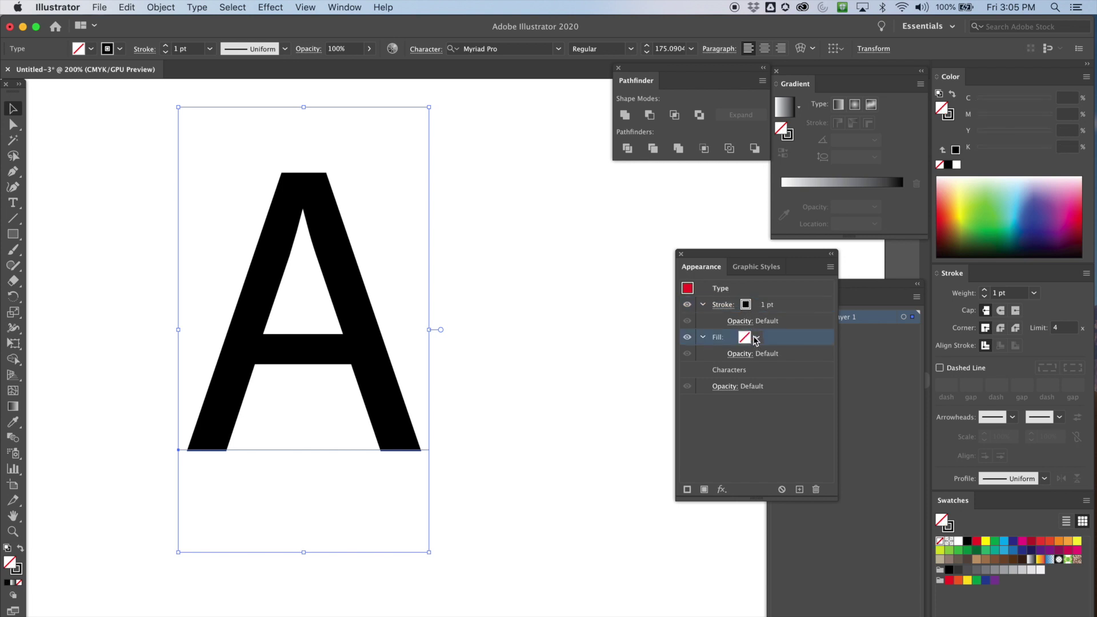
click(757, 337)
click(654, 360)
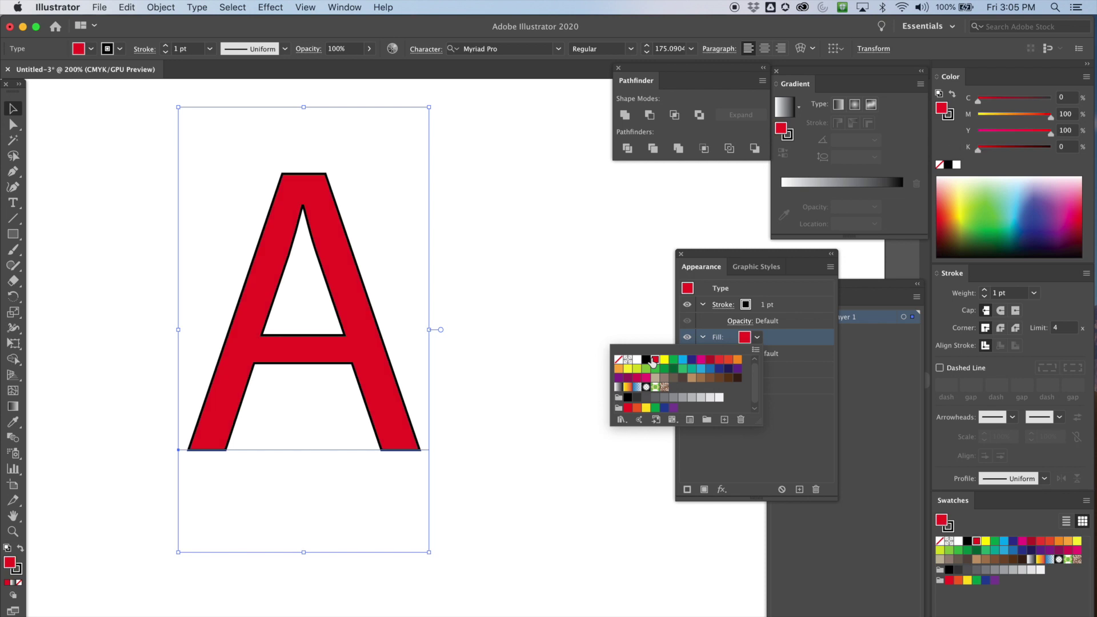
Step: Set the black stroke of the red live-type A to a weight of 5 pt
click(761, 309)
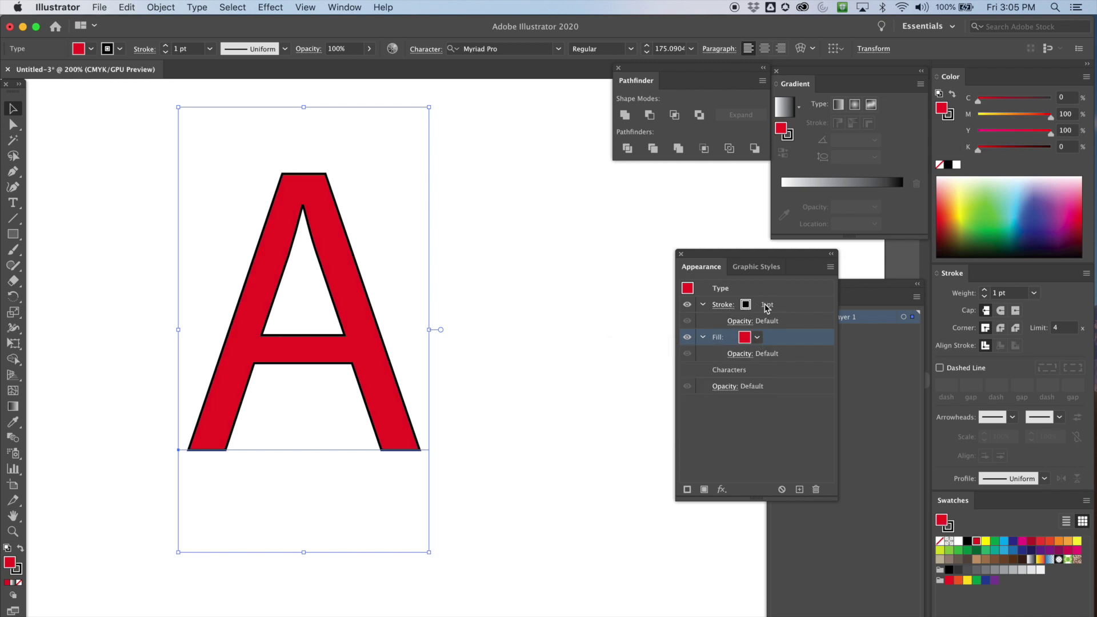
click(766, 308)
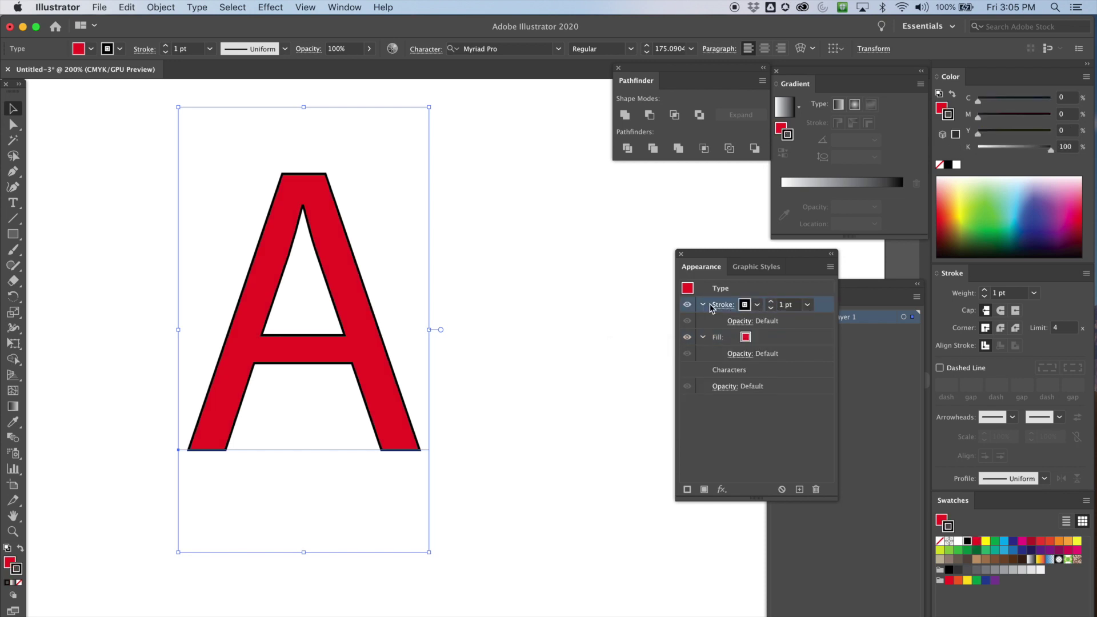
click(771, 302)
click(771, 302)
click(771, 302)
click(771, 302)
click(771, 302)
click(771, 302)
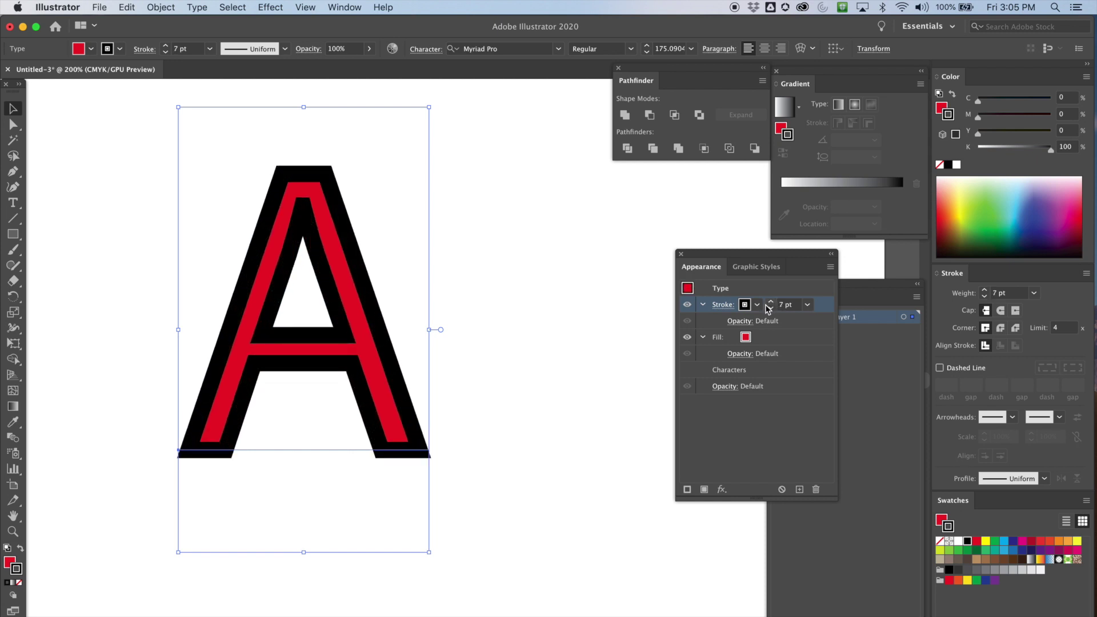
click(771, 309)
click(771, 309)
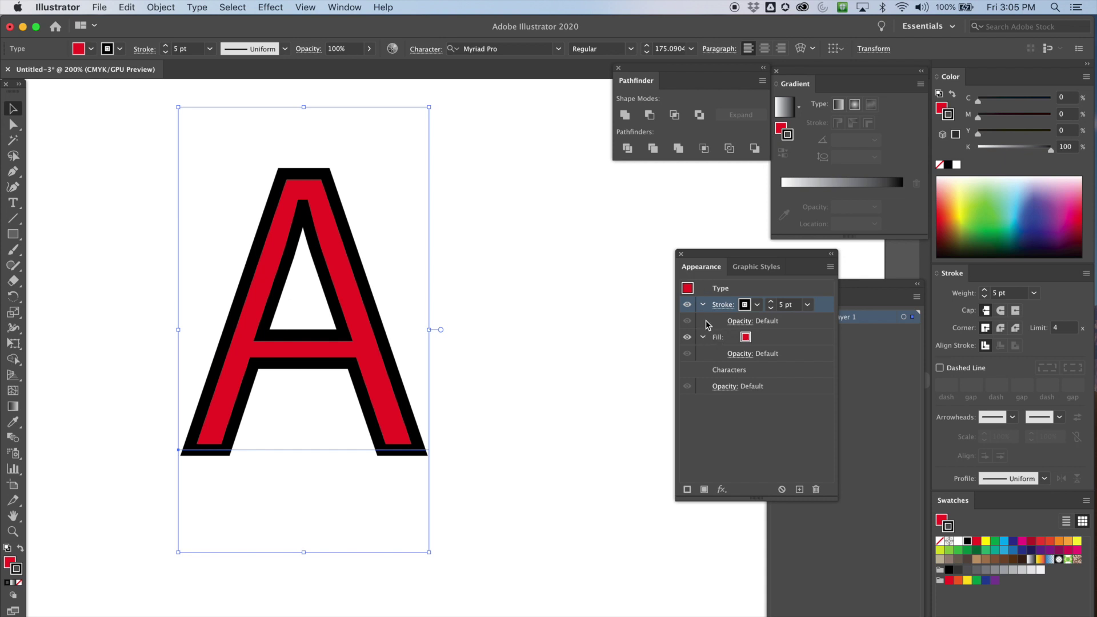
Step: Reorder the A's appearance so the fill sits above the stroke, and set the stroke weight to 13 pt
drag(721, 343, 722, 299)
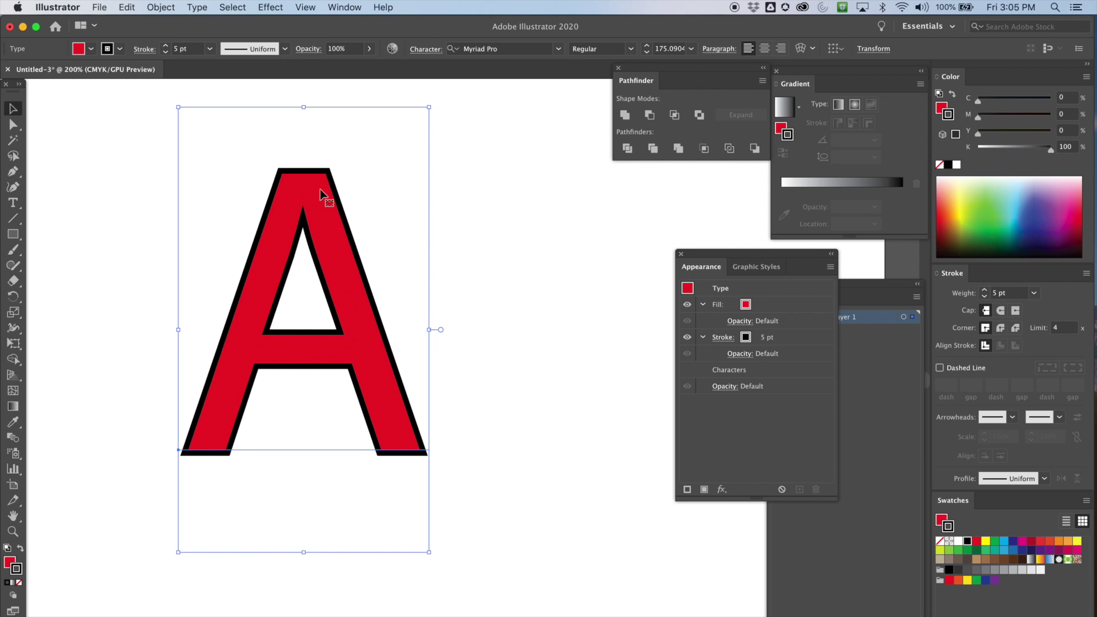
click(766, 339)
click(772, 336)
click(771, 335)
click(771, 336)
click(771, 336)
click(771, 336)
click(771, 341)
click(771, 341)
click(771, 341)
click(771, 334)
click(771, 334)
click(771, 341)
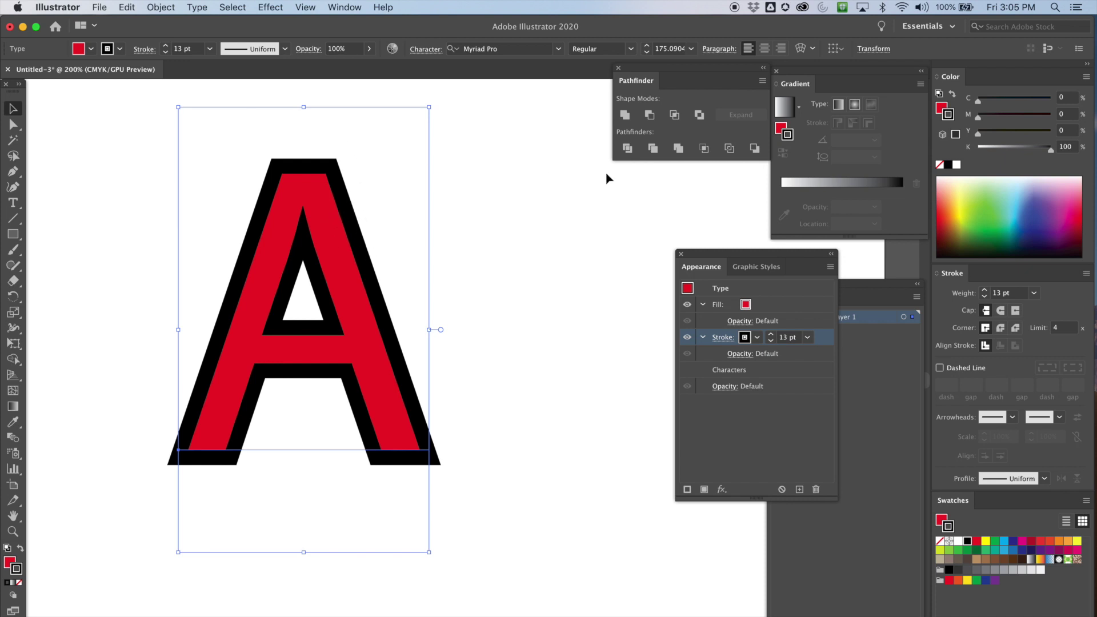
Step: Move the floating Appearance palette up just beneath the Pathfinder palette and bring both rows of letters into view
drag(735, 251, 665, 170)
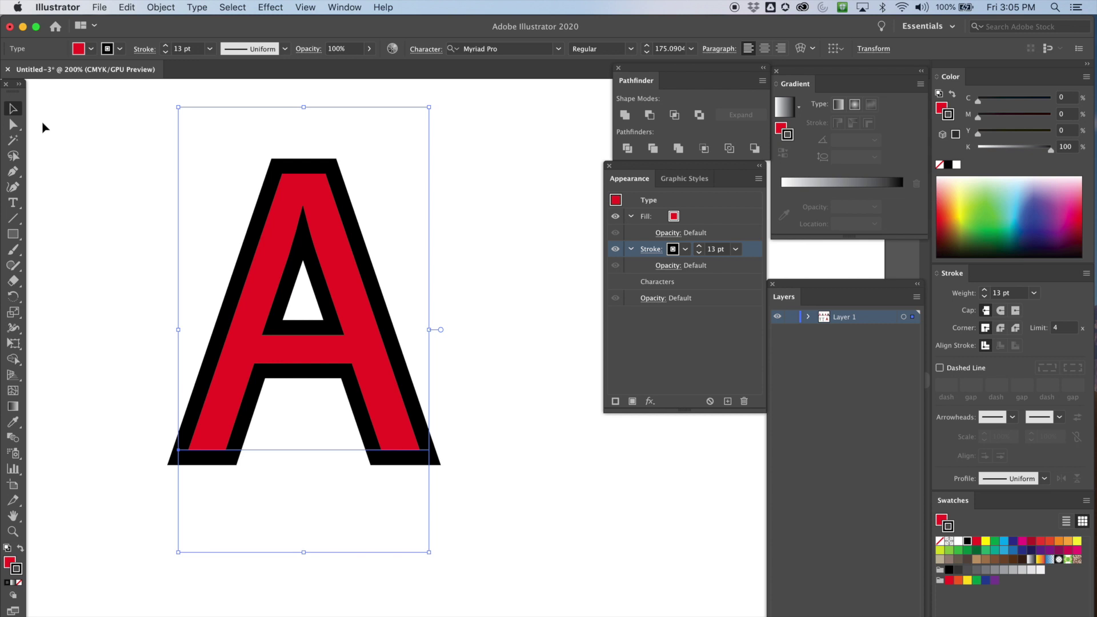
click(149, 240)
drag(137, 184, 280, 321)
key(super+minus)
key(super+minus)
key(super+minus)
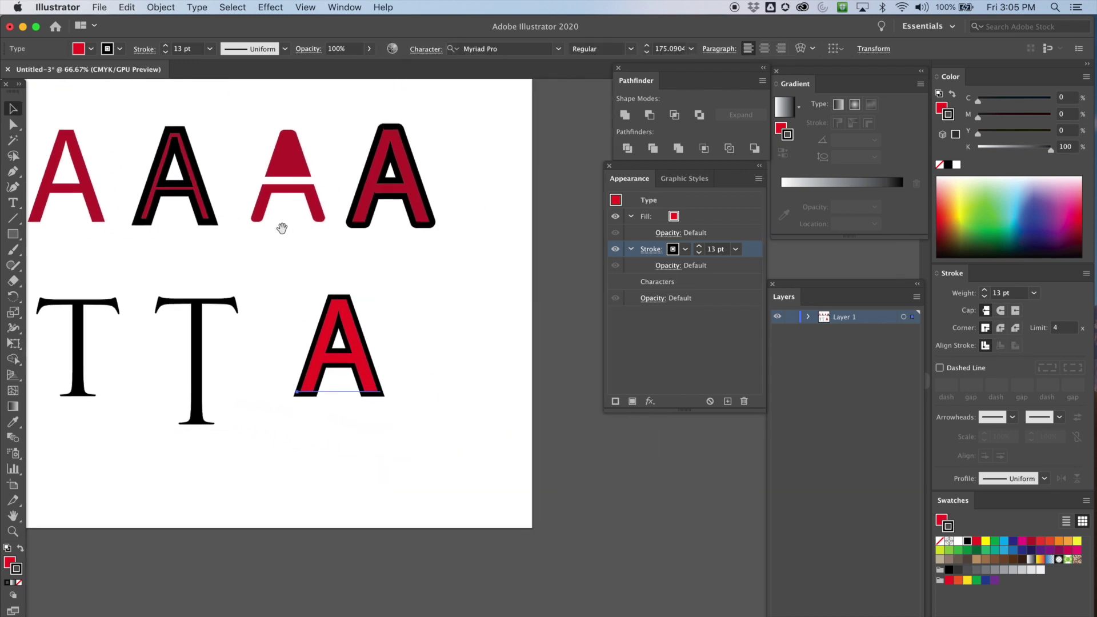
Step: Try extending the restyled live-type A in the lower row so the text reads ABC
click(13, 202)
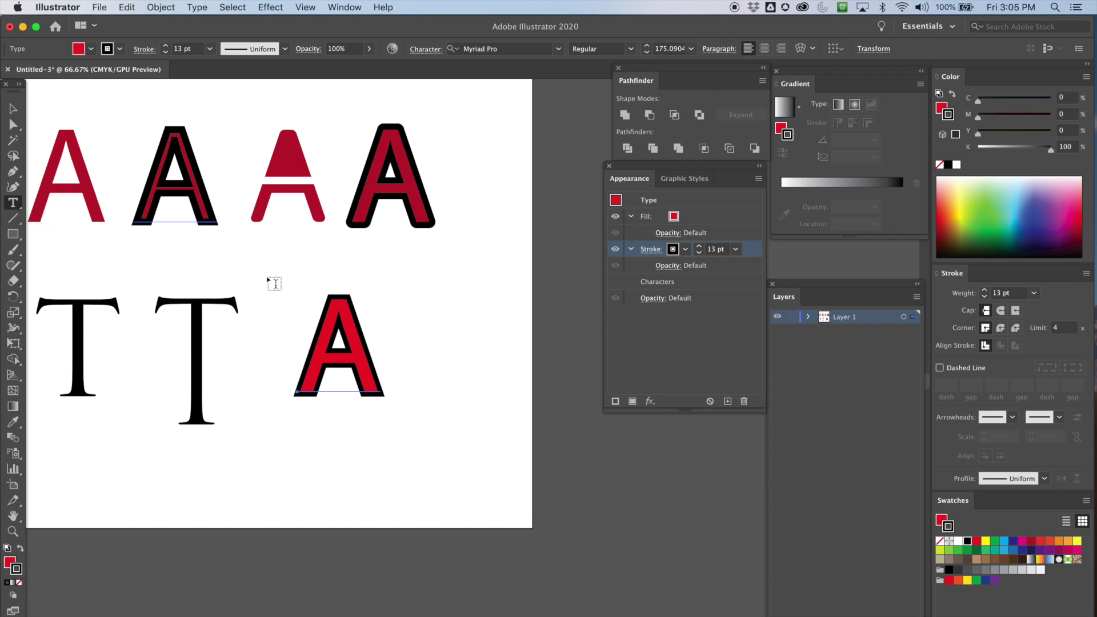
click(371, 361)
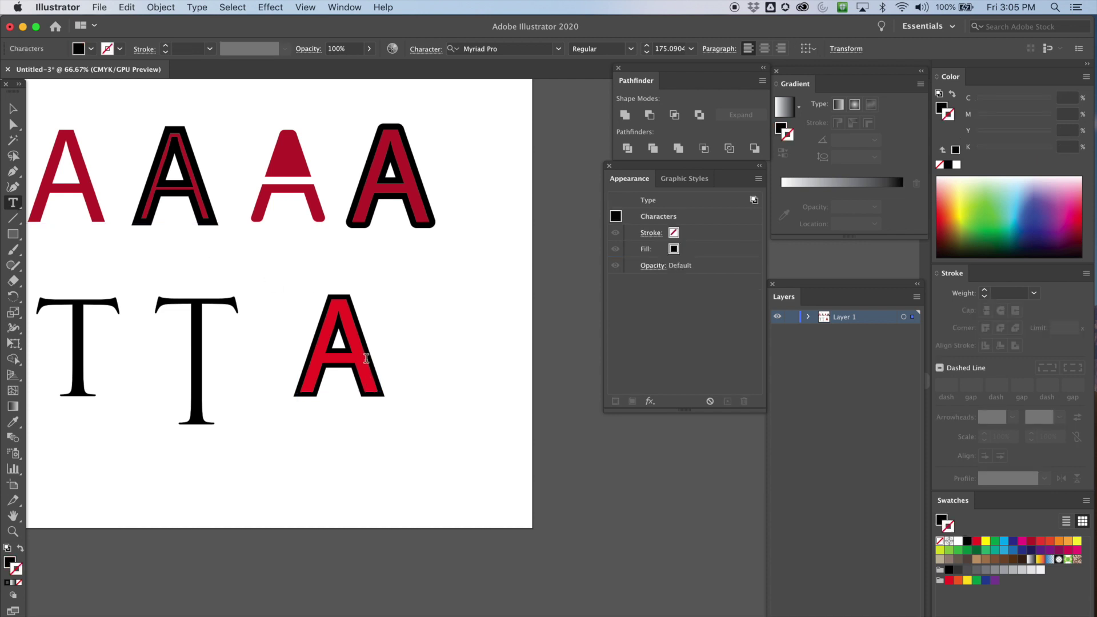
text(NB)
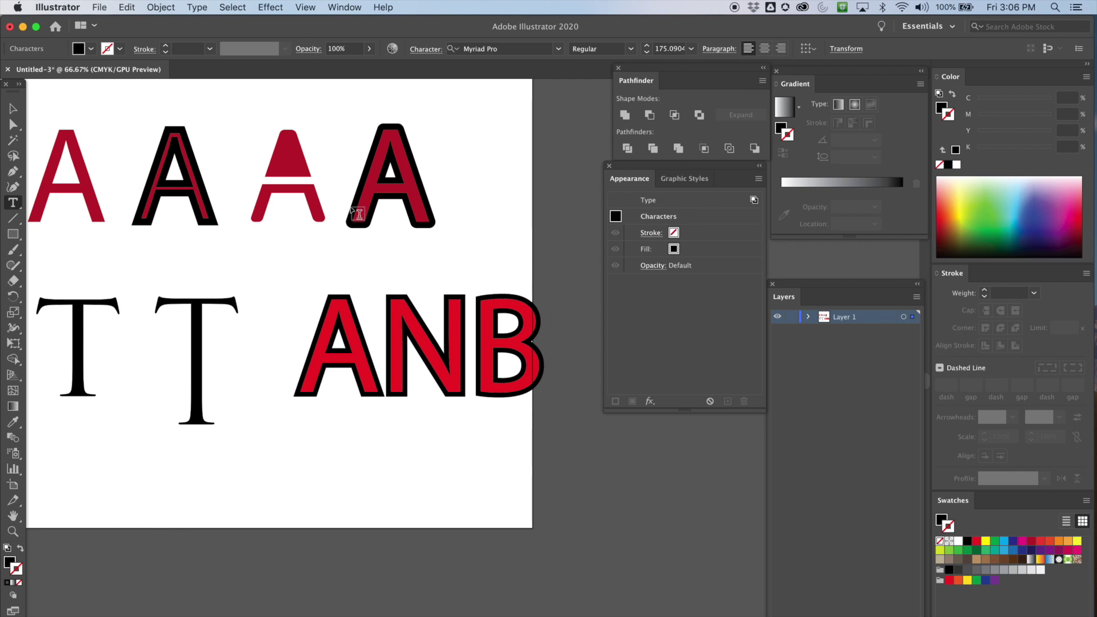
key(BackSpace)
key(BackSpace)
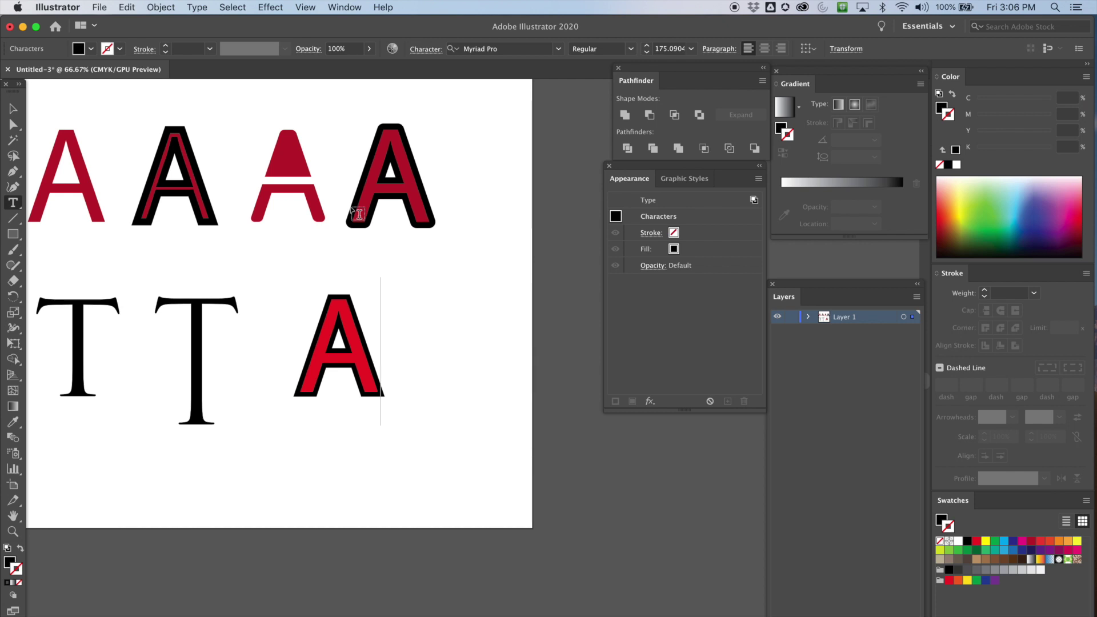
text(B)
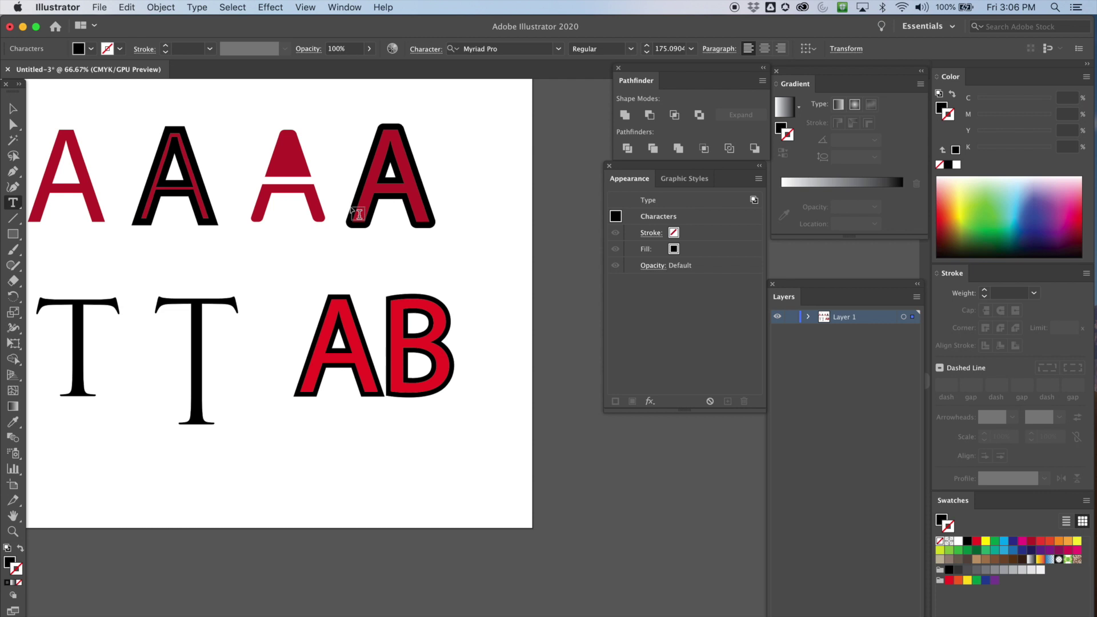
text(C)
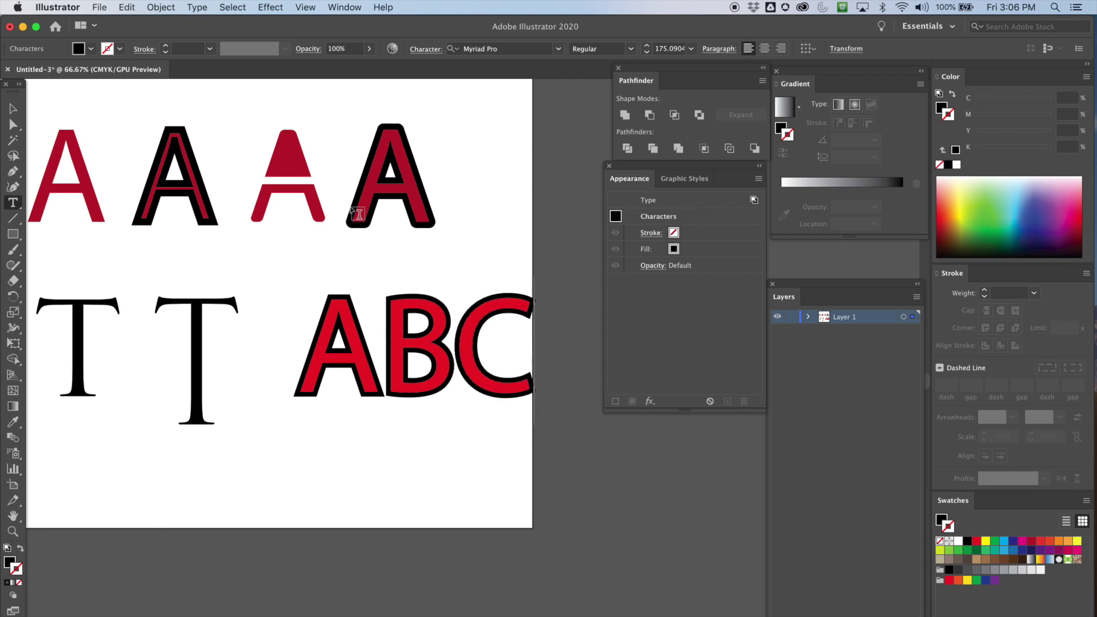
Step: Try adding BC after the heavily stroked live-type A in the upper row, and undo the text added to both type objects
click(198, 173)
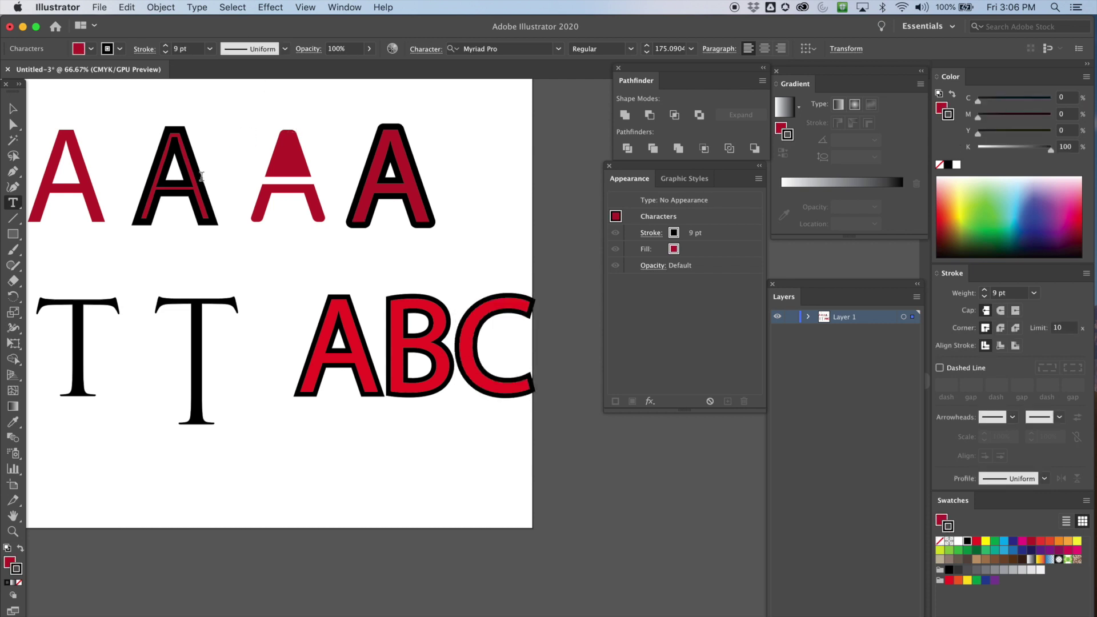
text(BC)
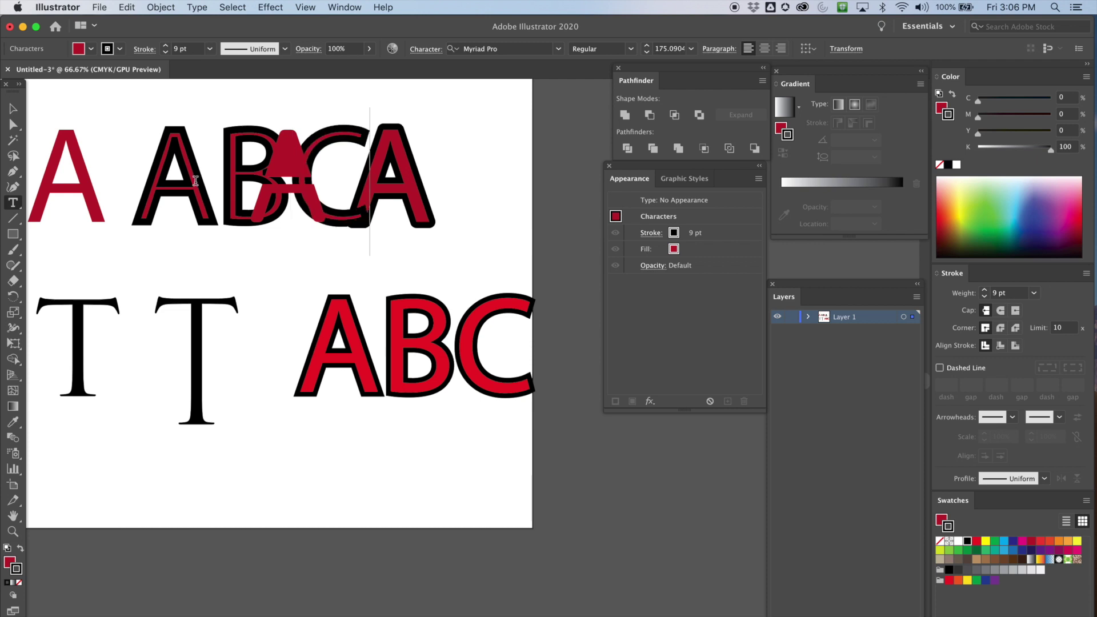
key(super+z)
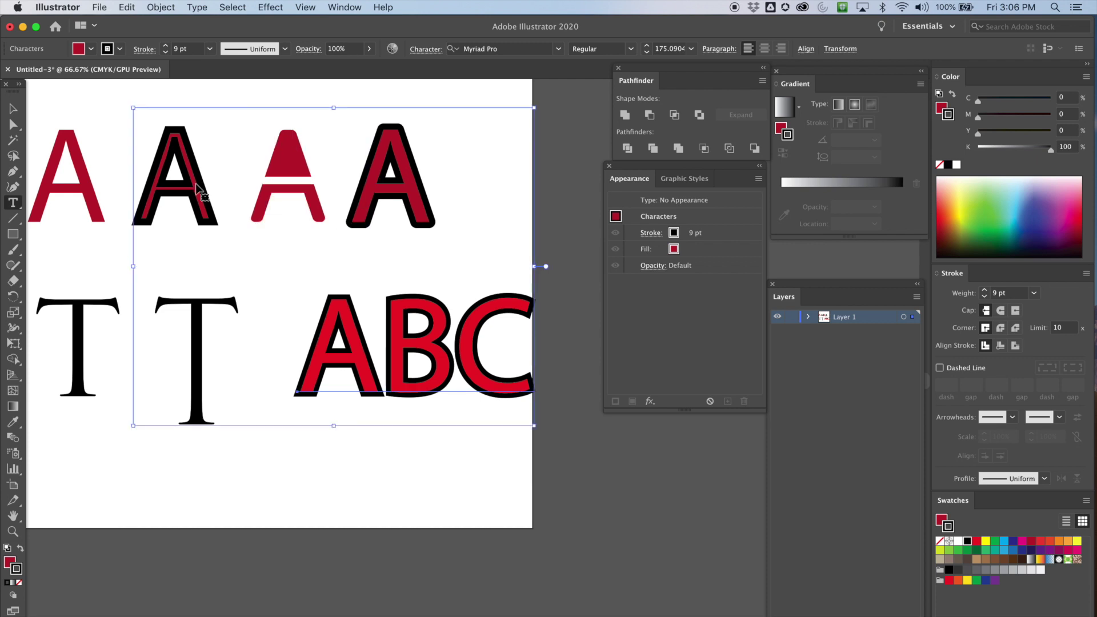
key(super+z)
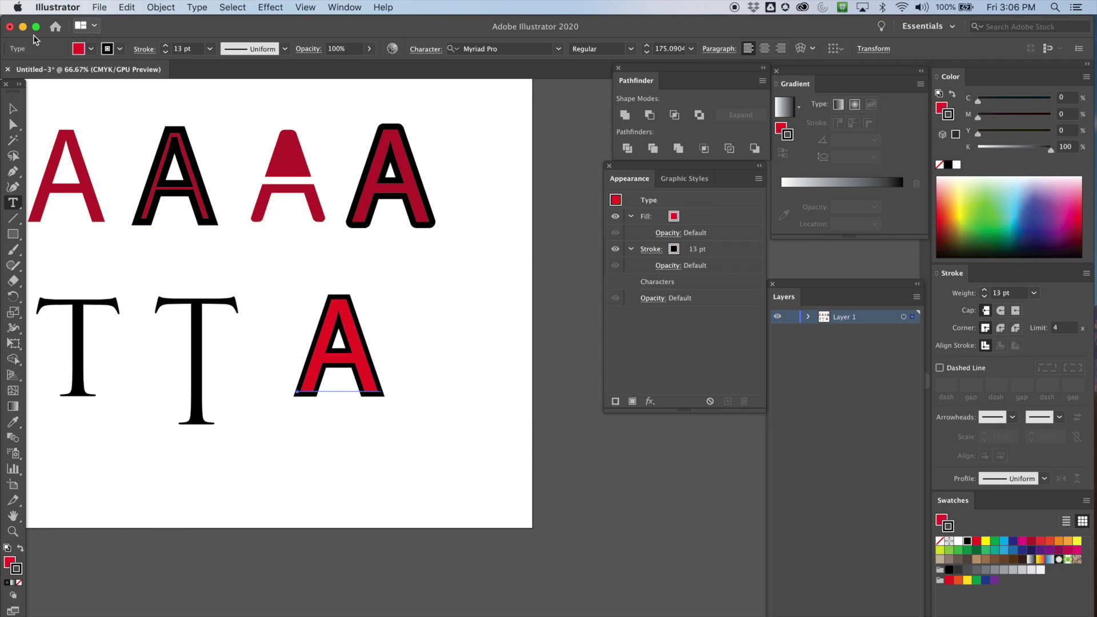
Step: Deselect the type and move the floating Appearance and Pathfinder palettes aside so both rows of letters can be compared
click(15, 109)
click(543, 159)
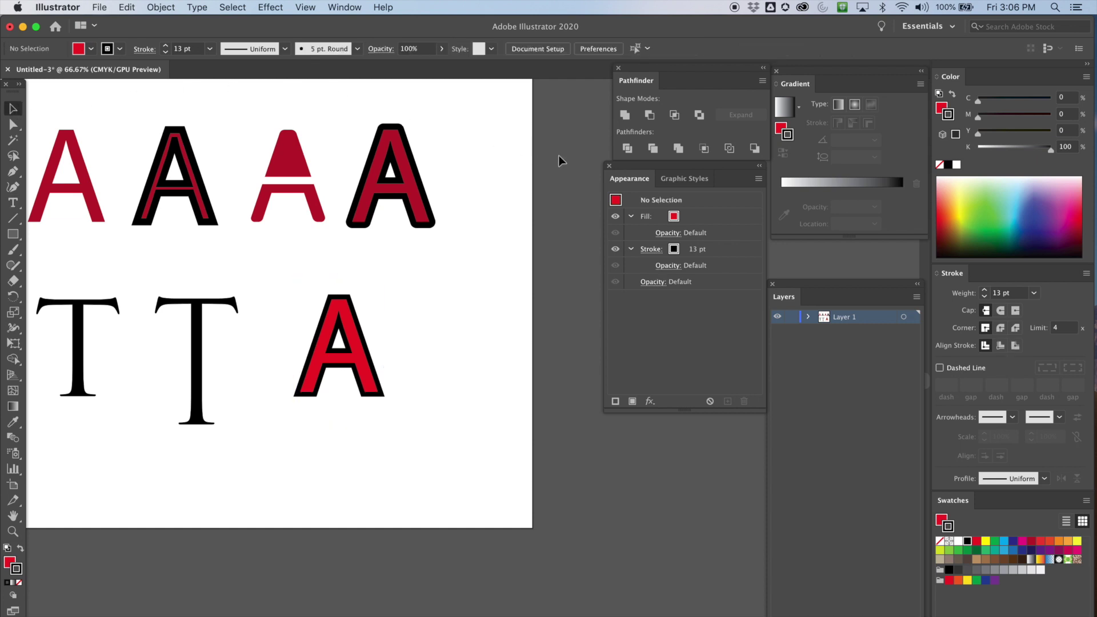
key(super+minus)
key(super+plus)
key(super+plus)
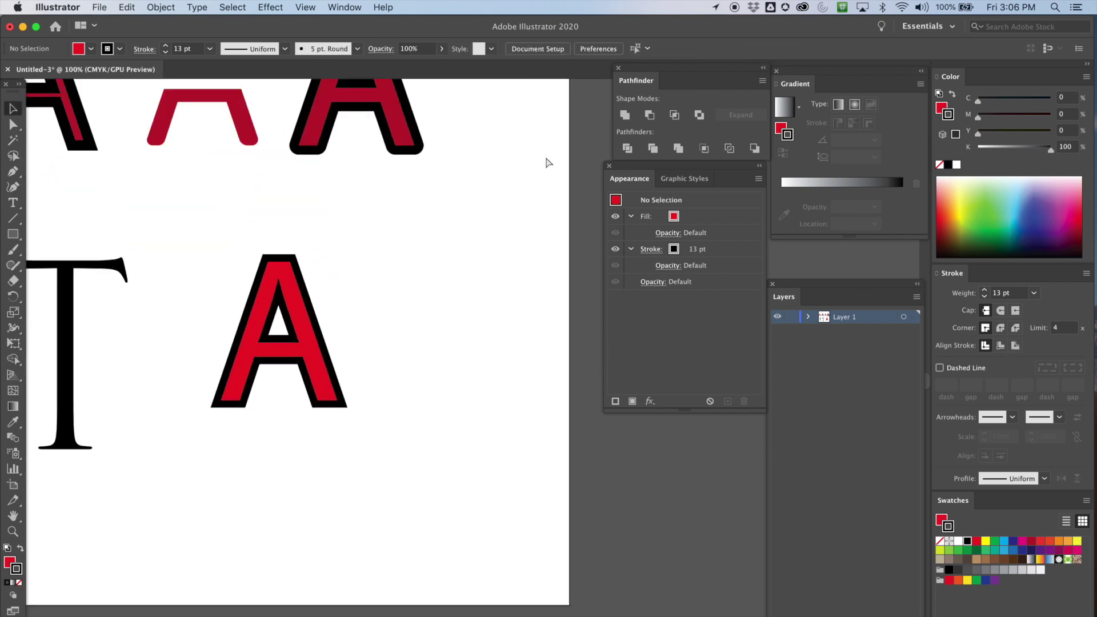
scroll(489, 265, up, 5)
scroll(489, 265, left, 5)
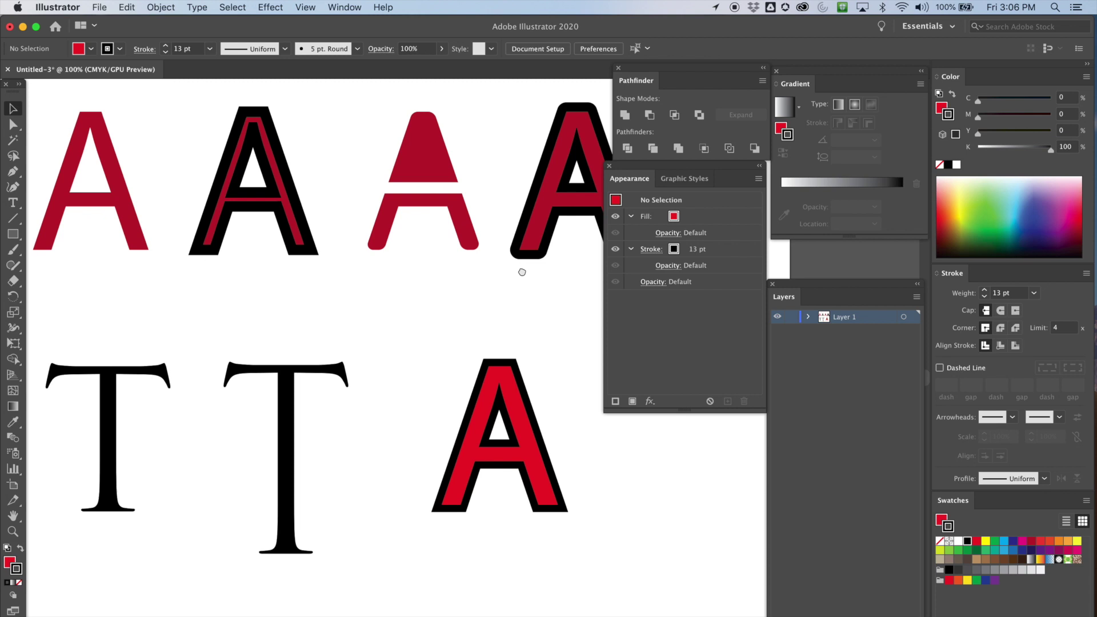
drag(682, 165, 737, 352)
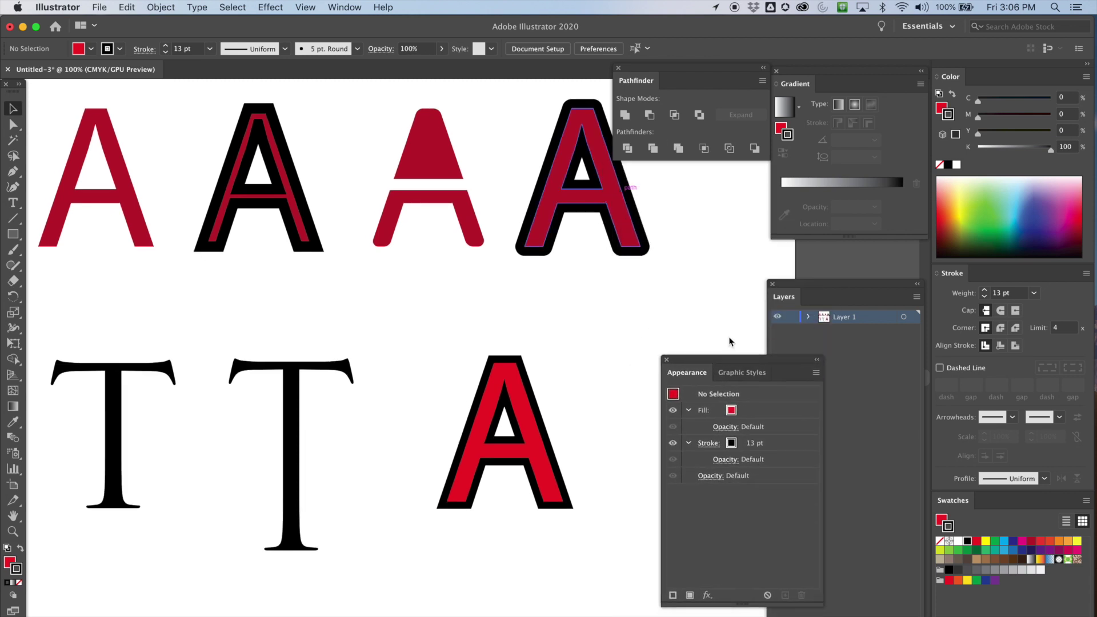
drag(675, 63, 709, 73)
scroll(374, 282, up, 2)
scroll(374, 282, left, 2)
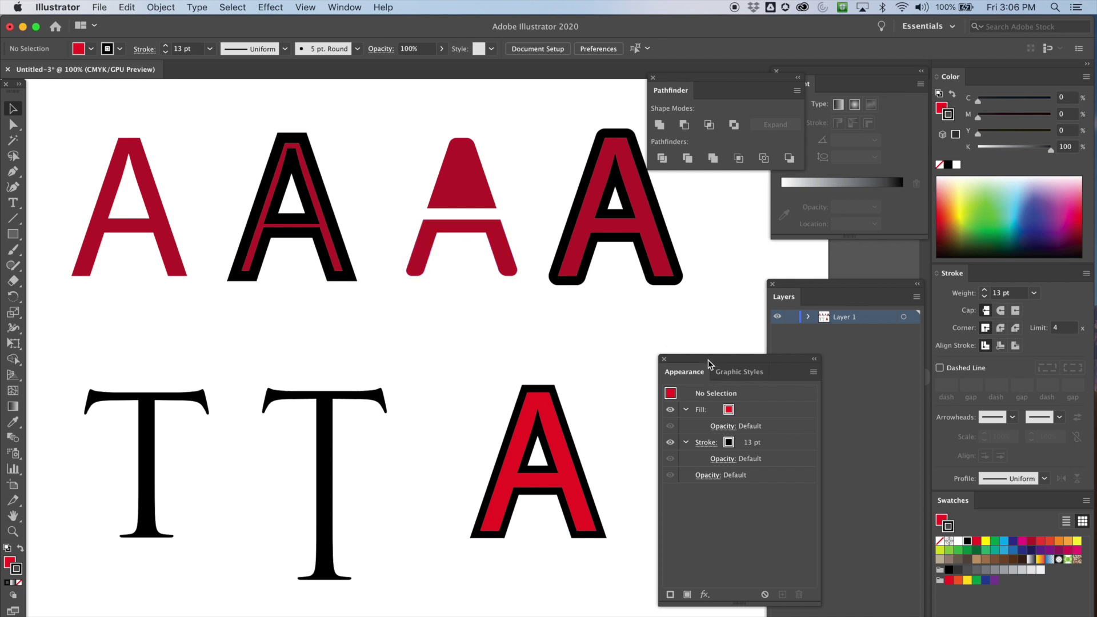
drag(722, 358, 692, 319)
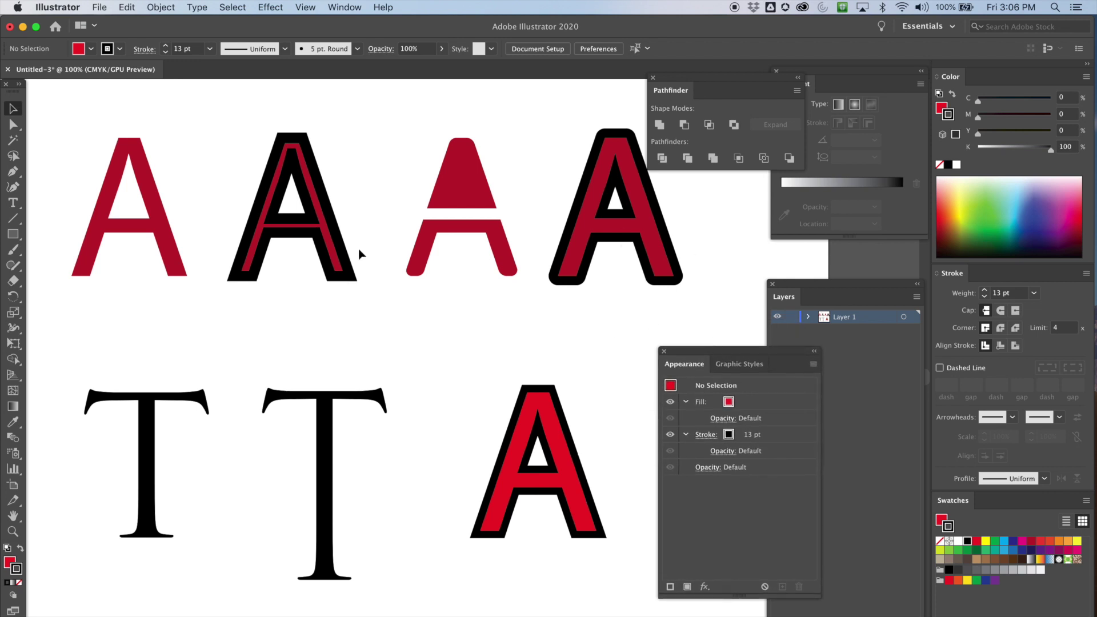